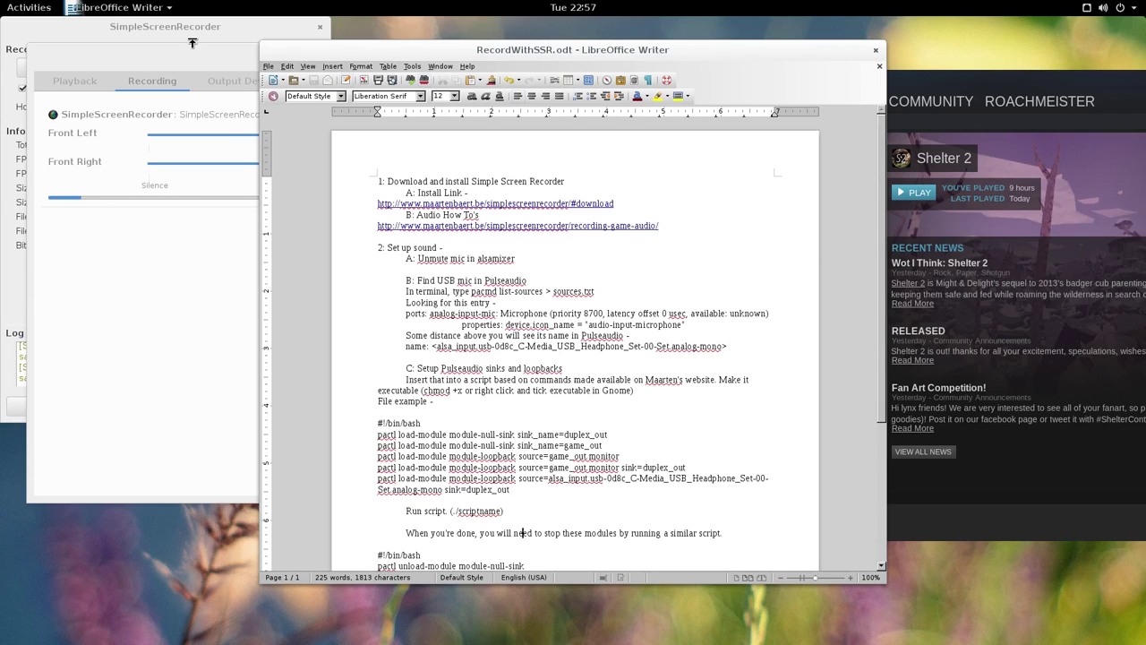
Switch to the Terminal window and launch alsamixer
key(super)
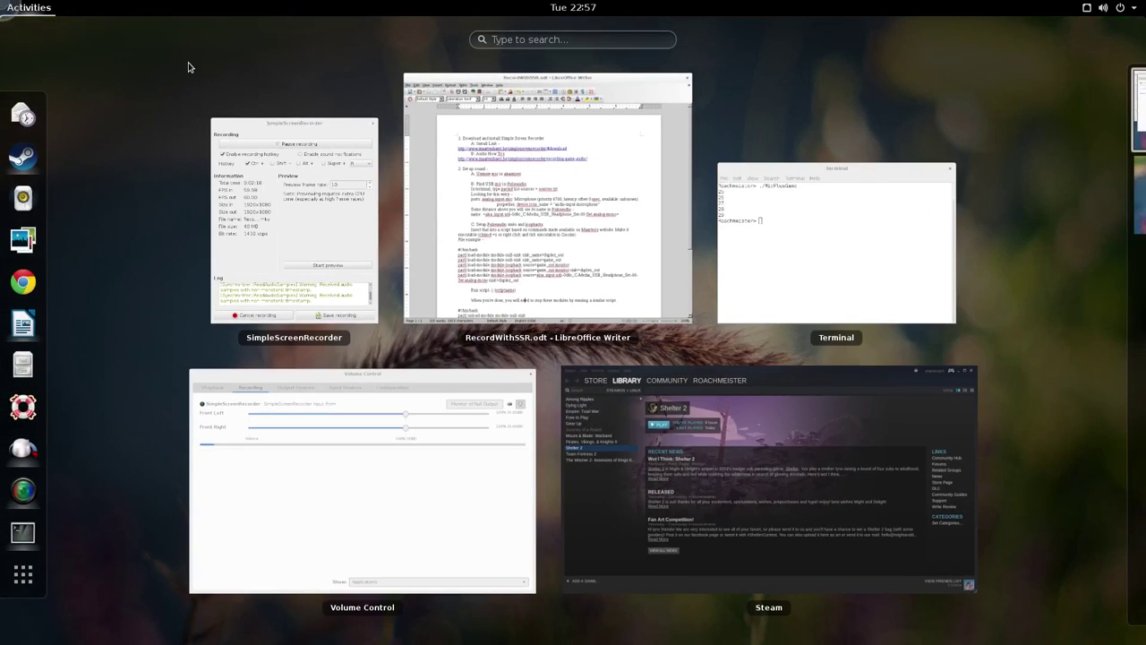
click(800, 230)
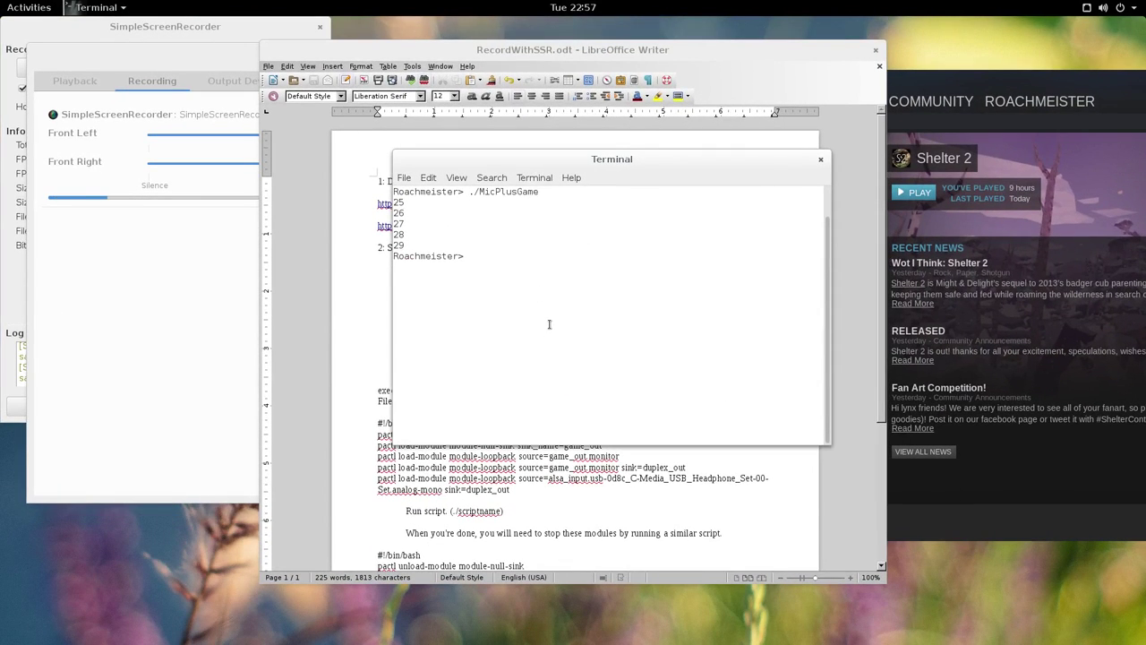
text(alsamixer)
key(Return)
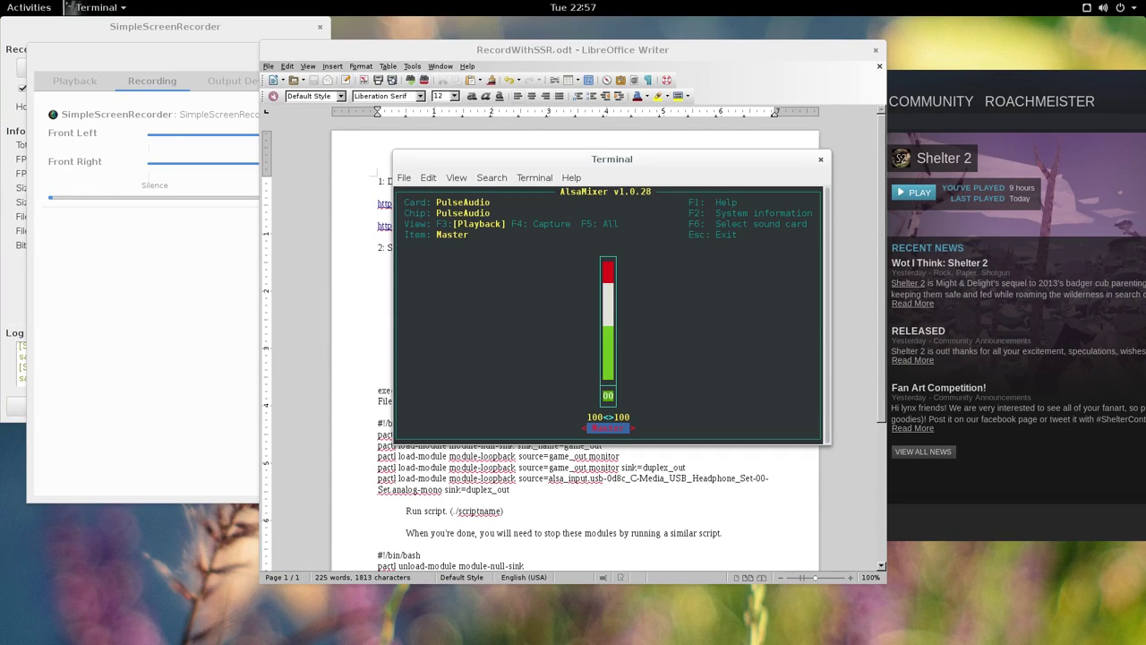
Select the HDA Intel PCH sound card in alsamixer and show all of its playback and capture controls
key(F6)
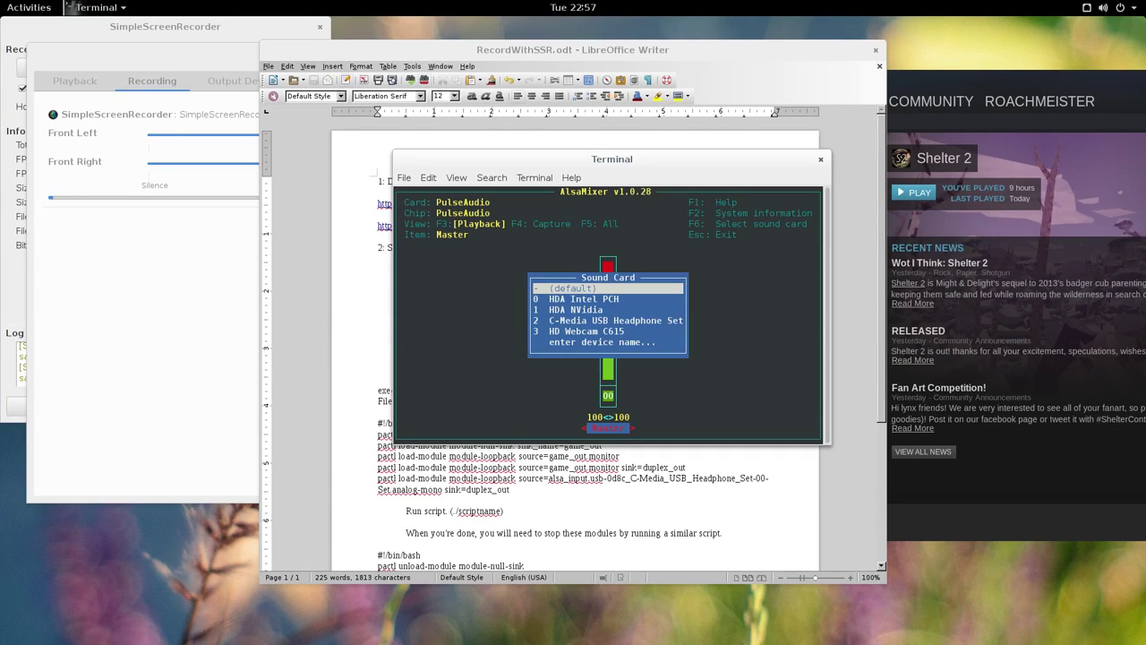
key(Down)
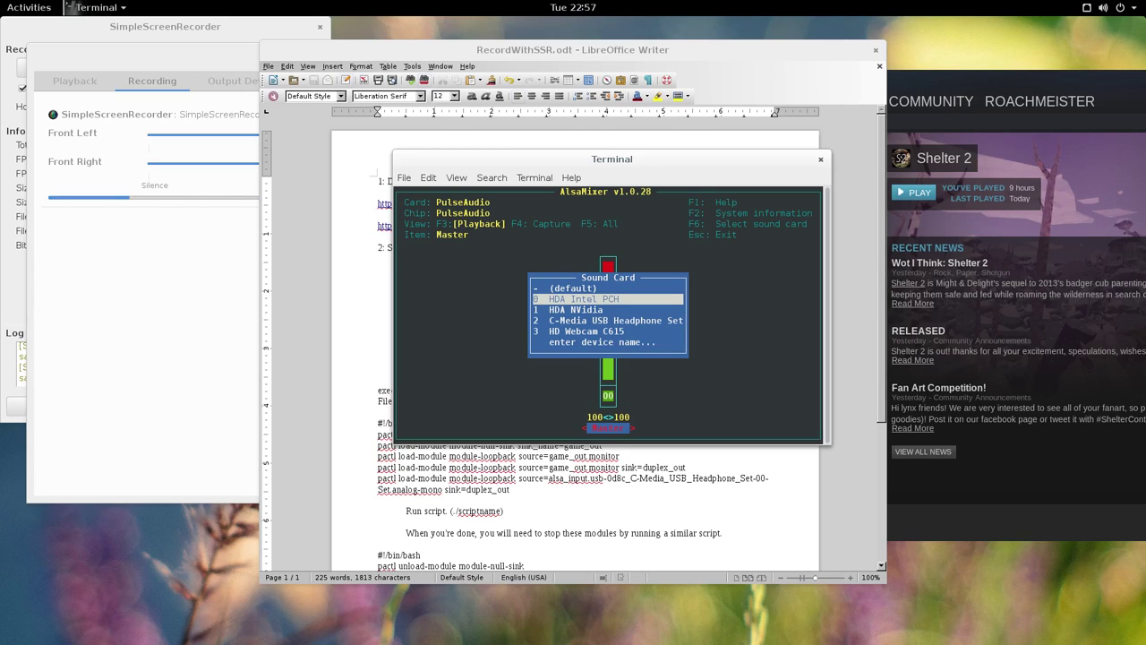
key(Return)
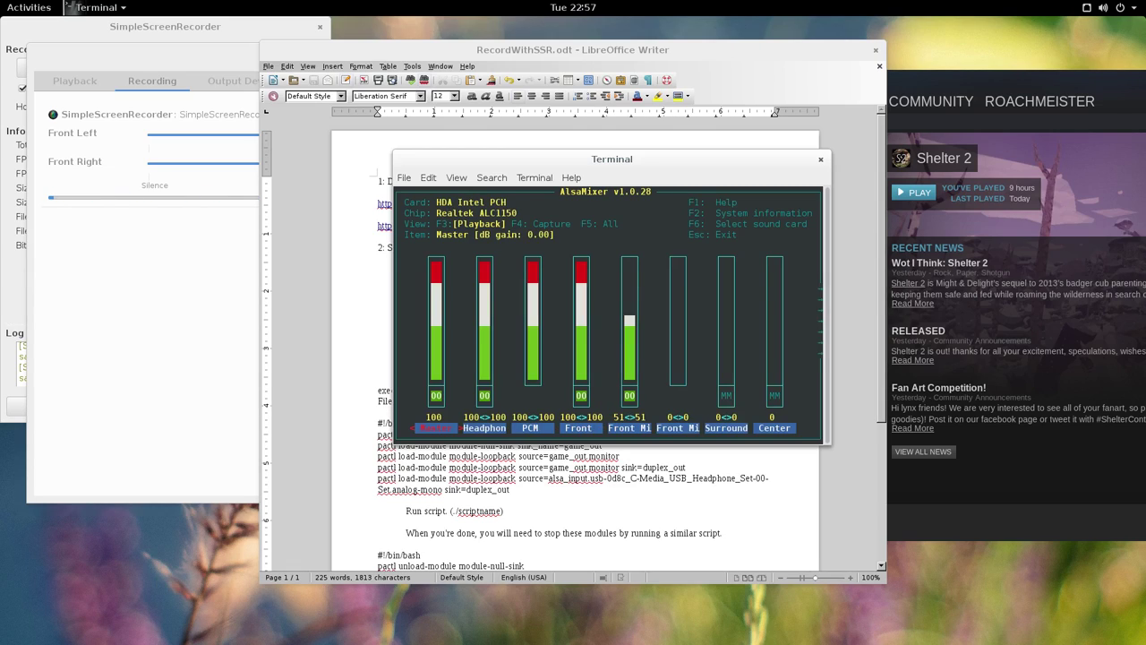
key(F6)
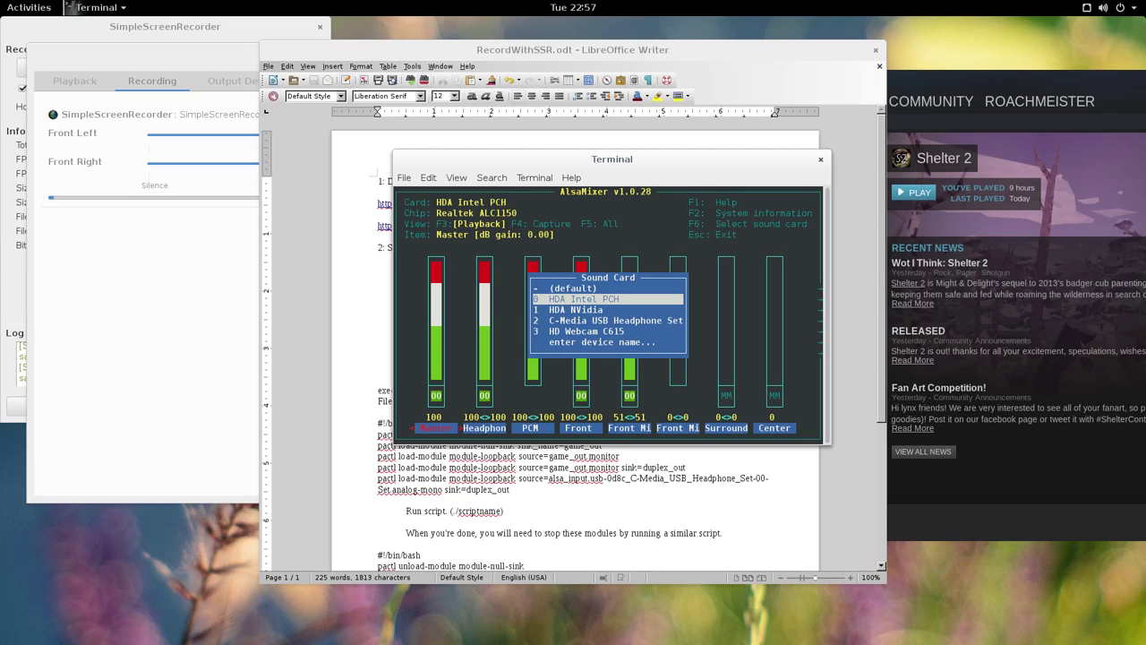
key(Return)
key(F5)
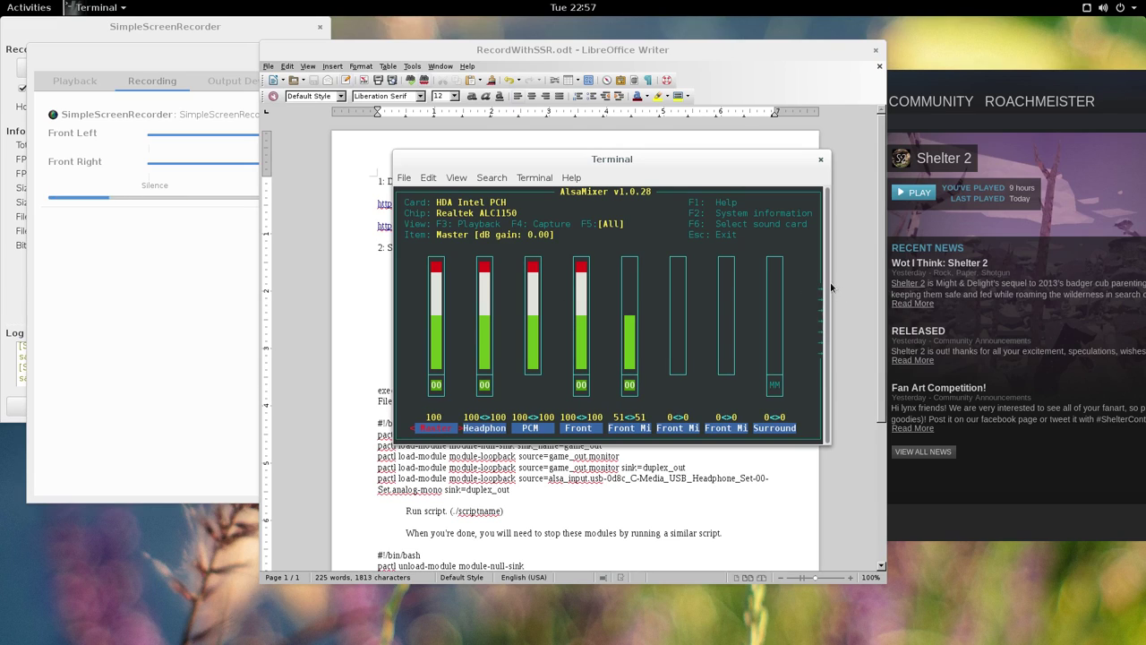
Widen the terminal window to fit more channels and select the Front Mic control
drag(829, 282, 1134, 283)
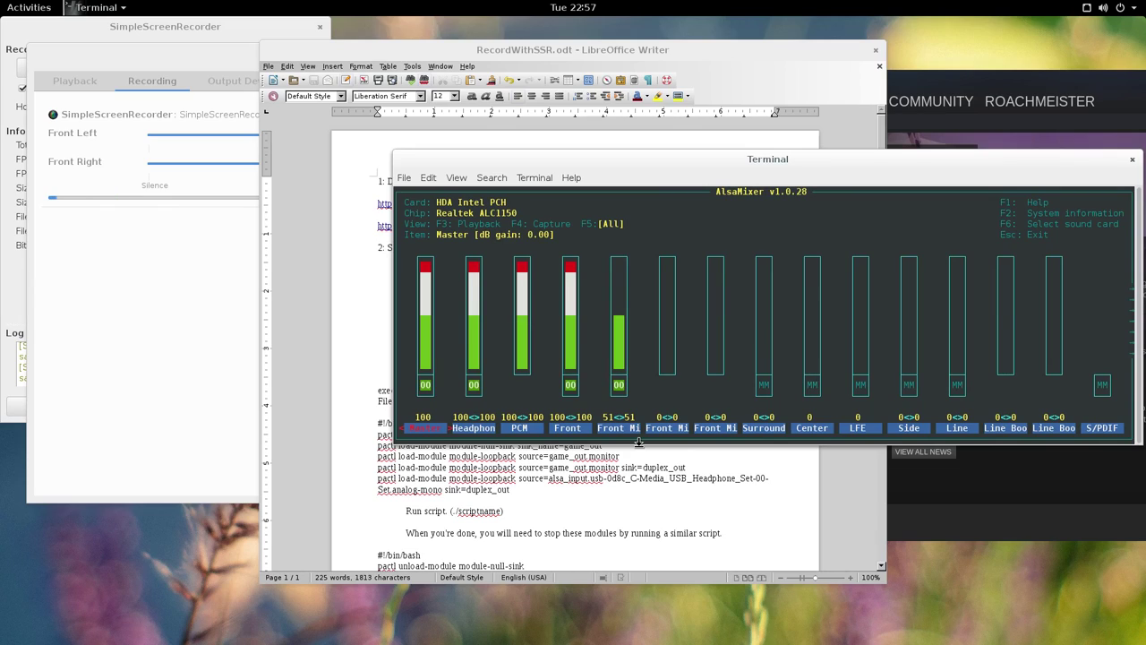
key(Right)
key(Right)
key(Right)
key(Right)
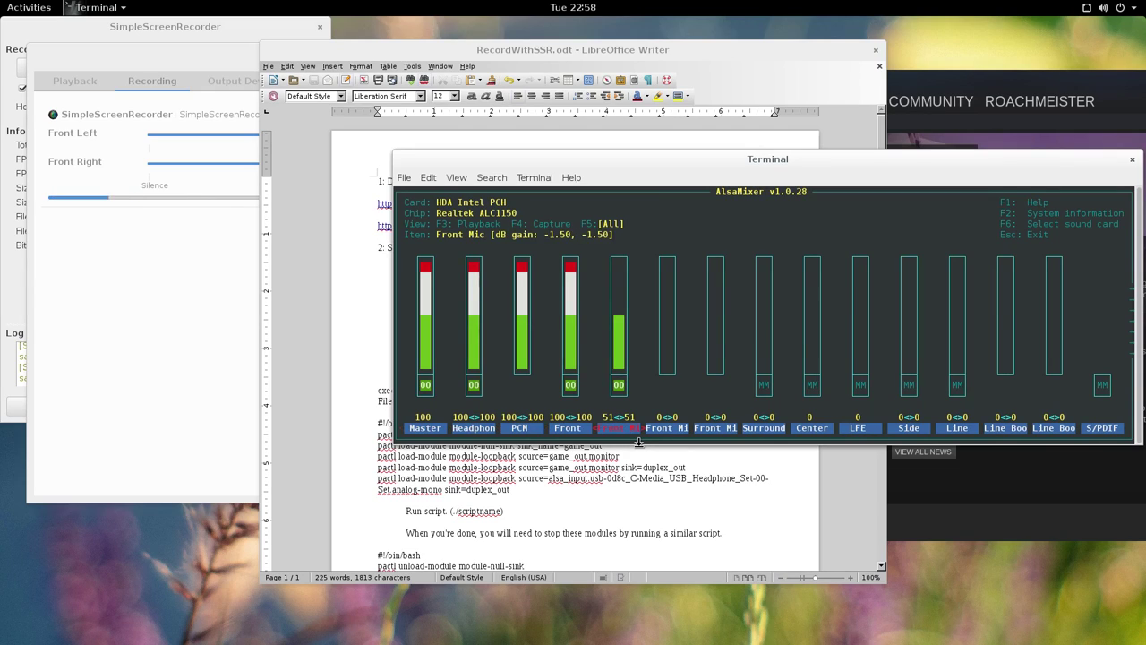
key(m)
key(Up)
key(Down)
Switch alsamixer to the C-Media USB Headphone Set sound card to check its mic channels, and exit the mixer
key(F6)
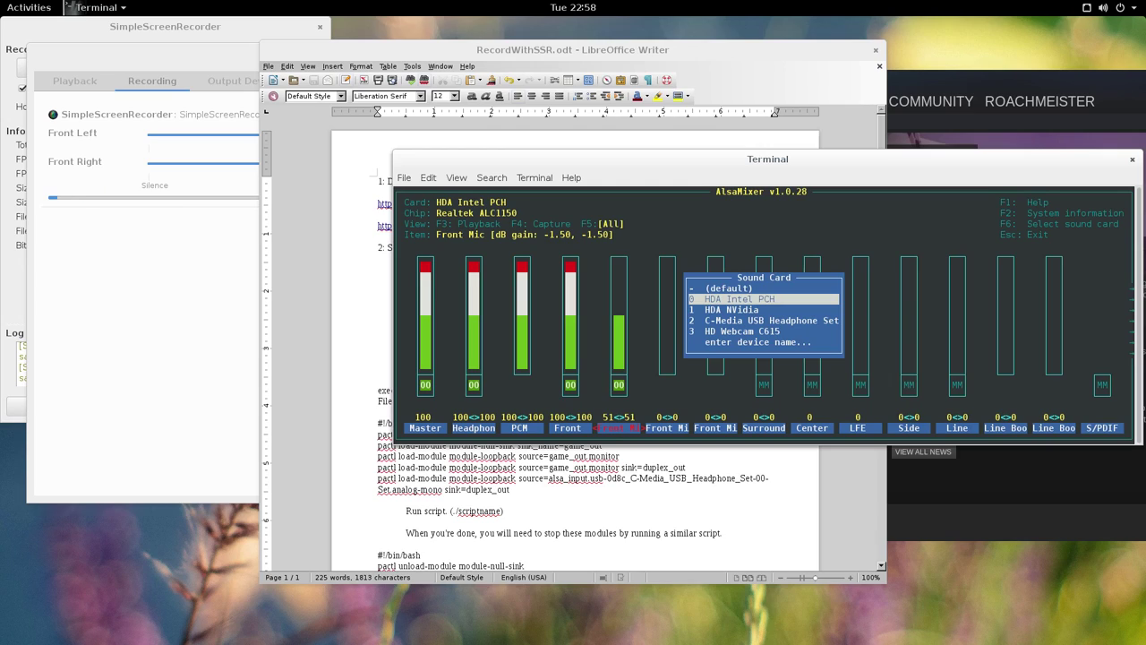
key(Down)
key(Down)
key(Down)
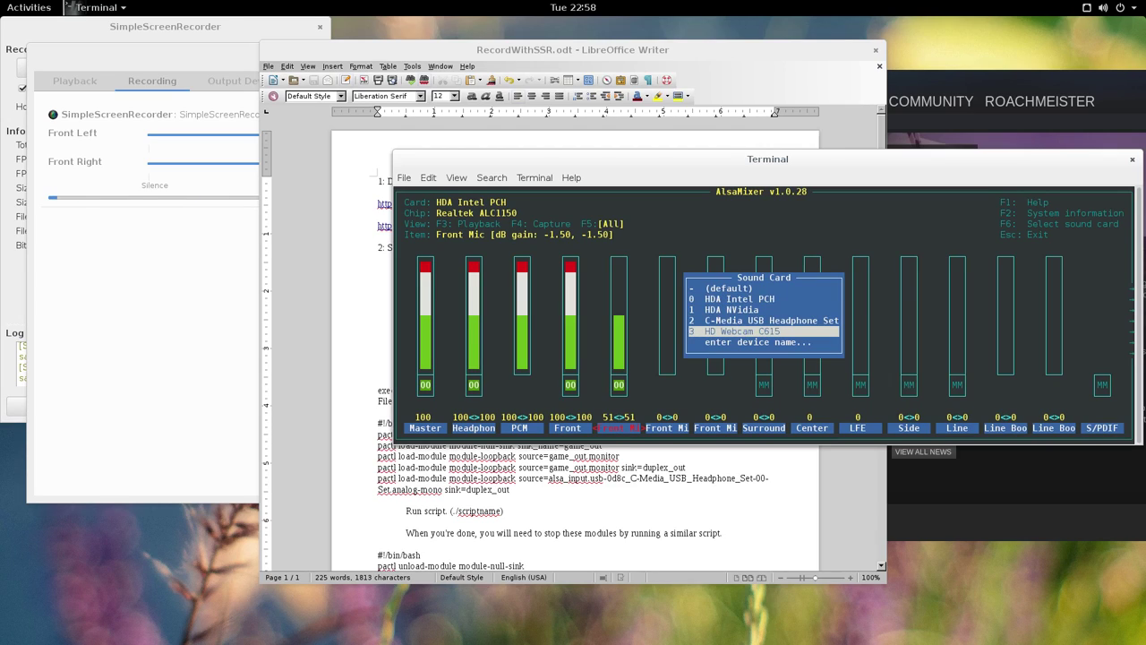
key(Up)
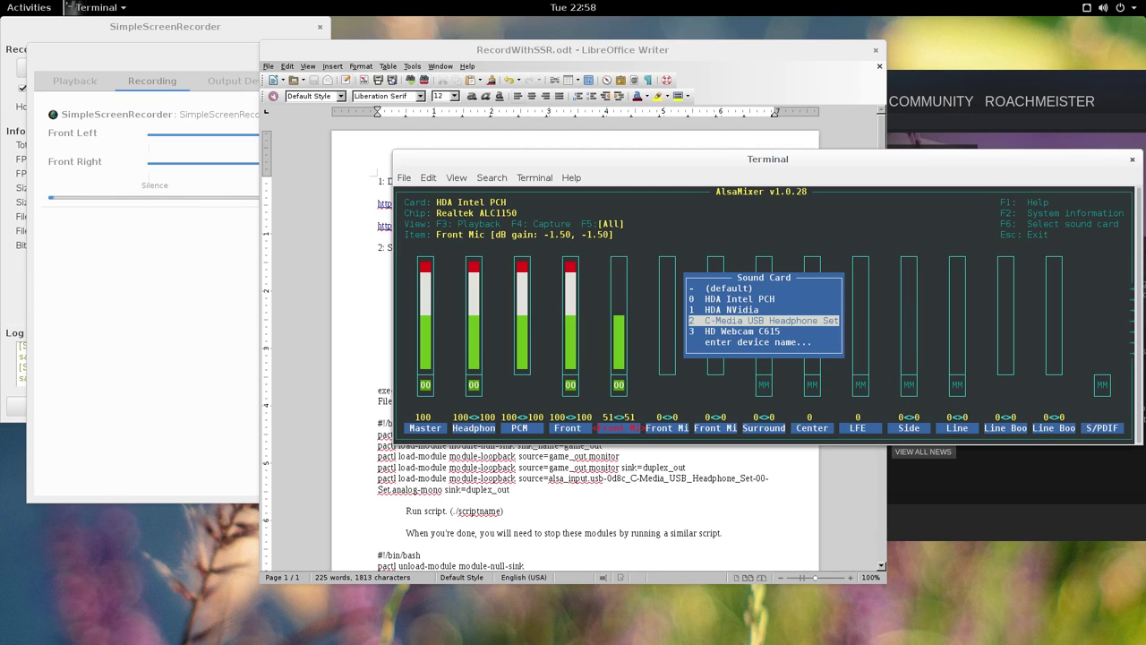
key(Return)
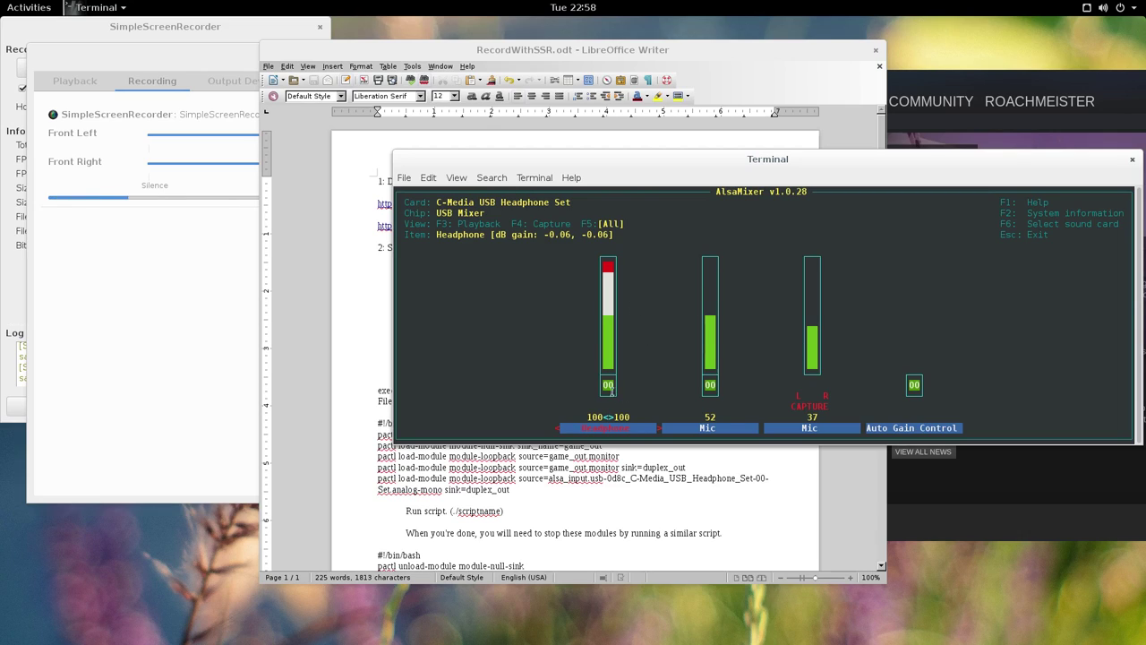
key(Escape)
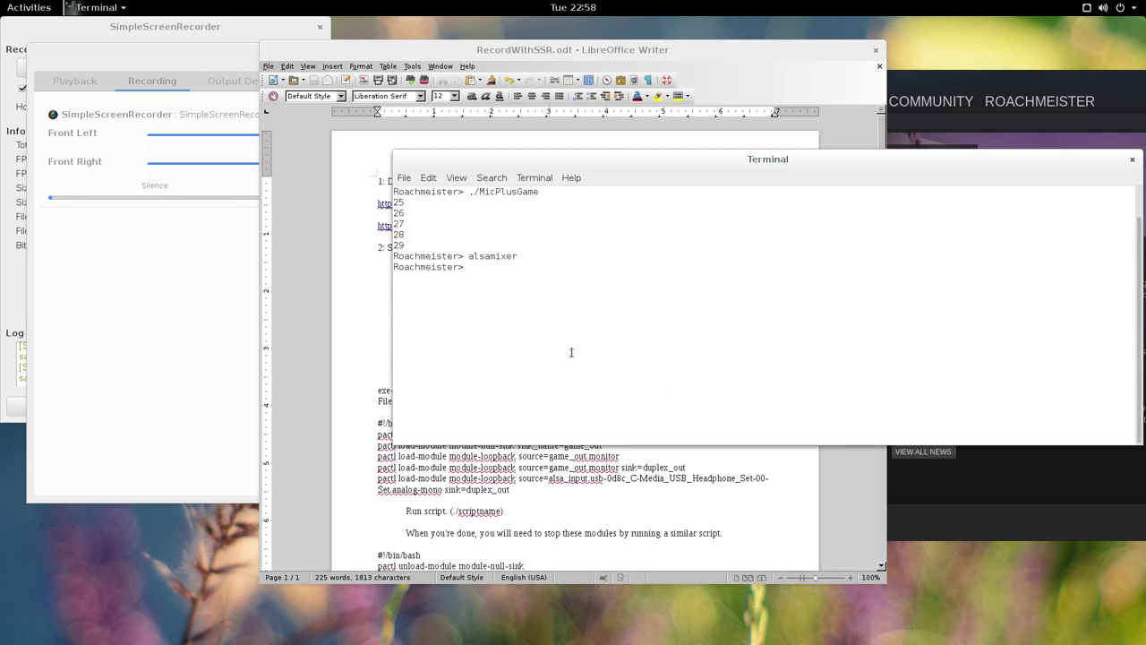
Look at the recording stream in Volume Control, and highlight the pacmd list-sources command in the RecordWithSSR.odt notes
click(239, 325)
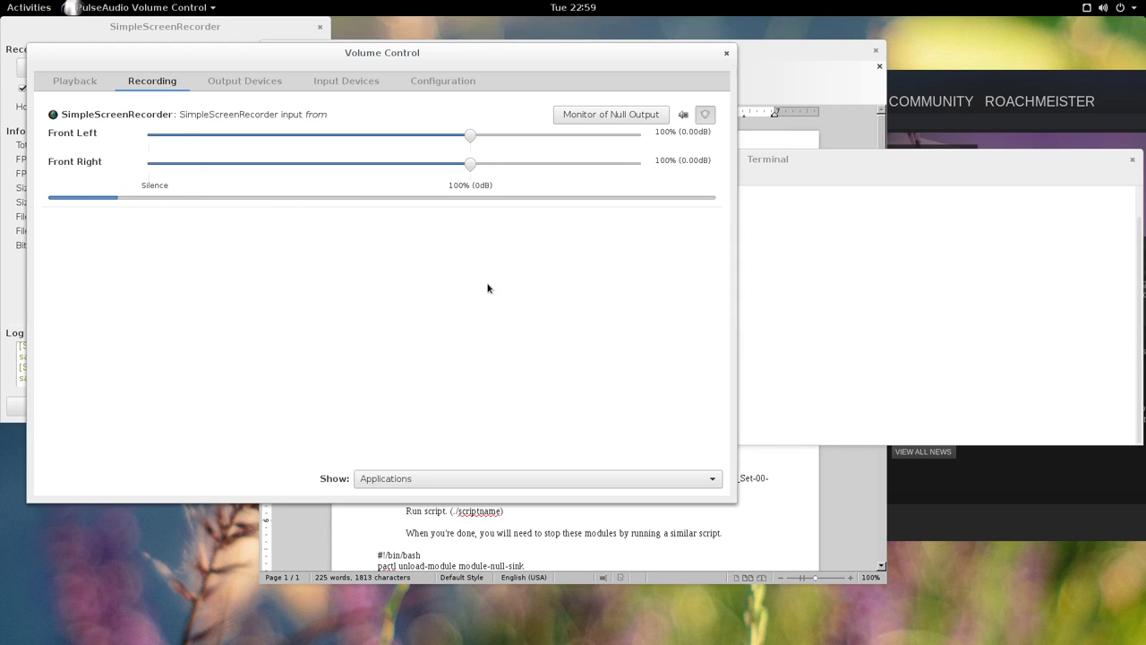
click(767, 58)
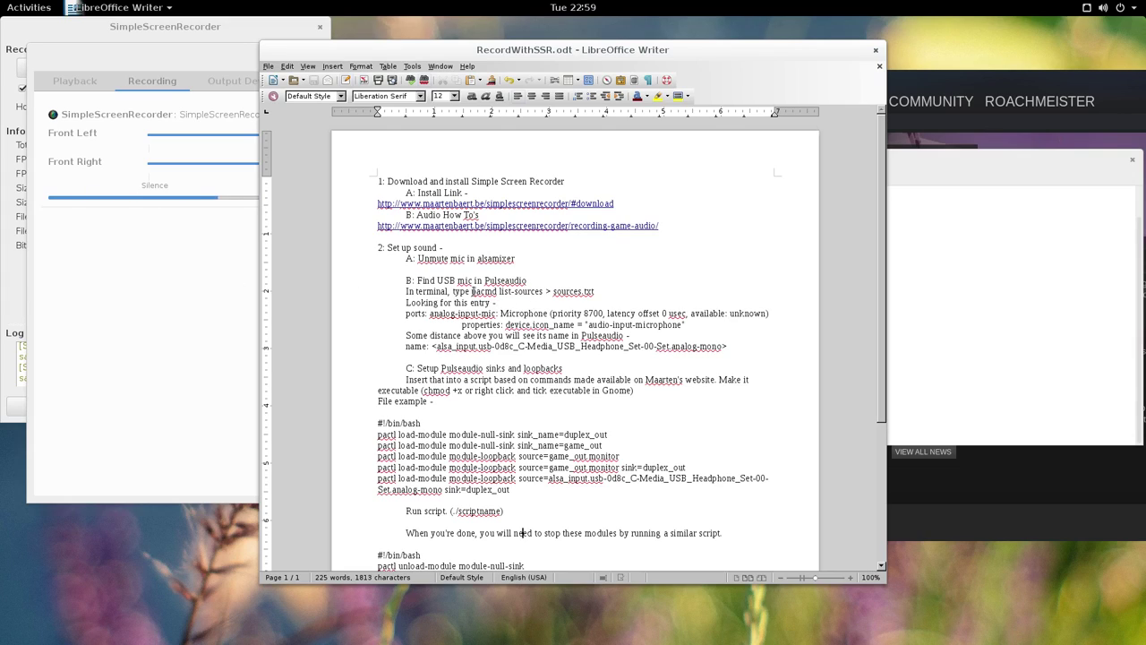
drag(471, 292, 546, 294)
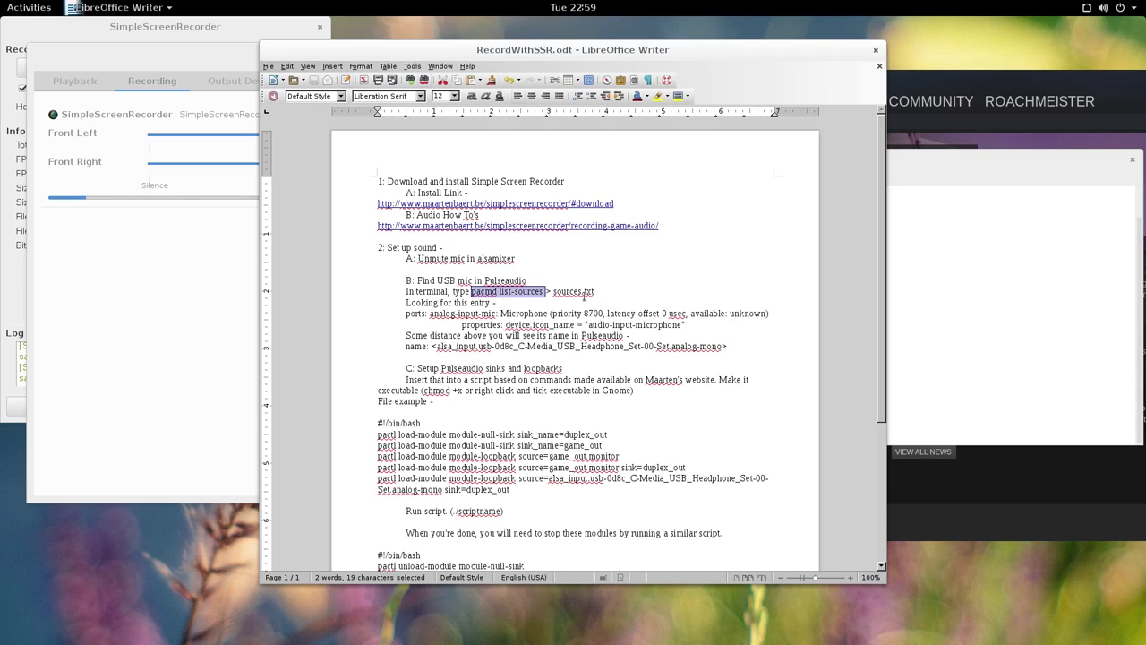
click(595, 292)
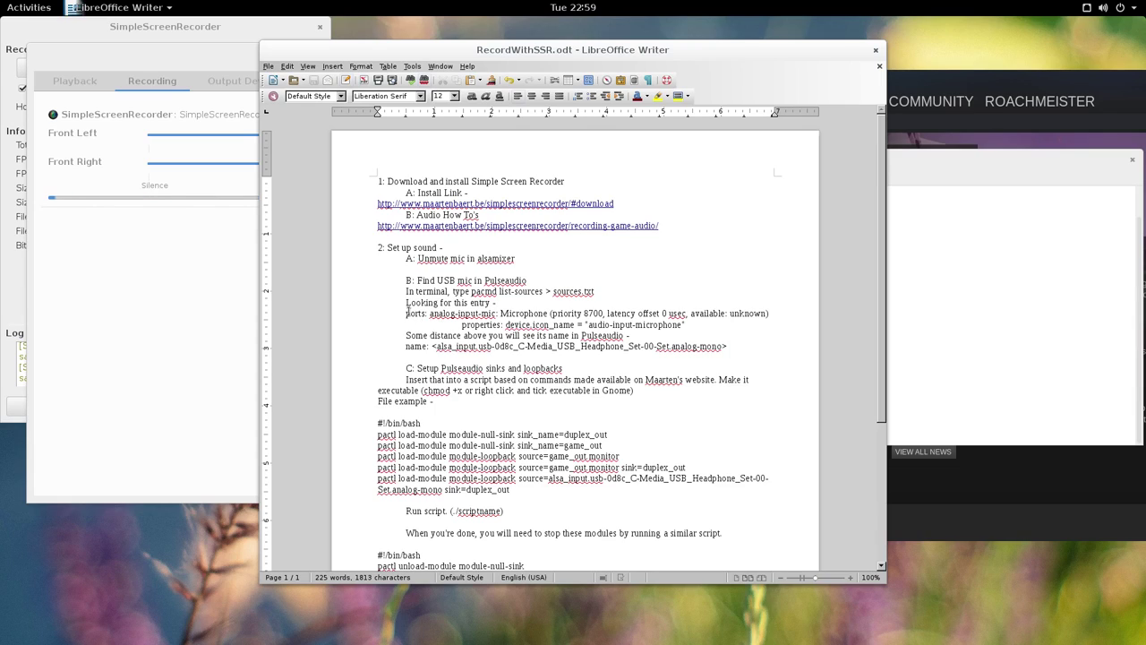
Highlight the analog-input-mic port entry, its microphone properties and the alsa_input device name under the USB mic instructions
drag(407, 313, 495, 313)
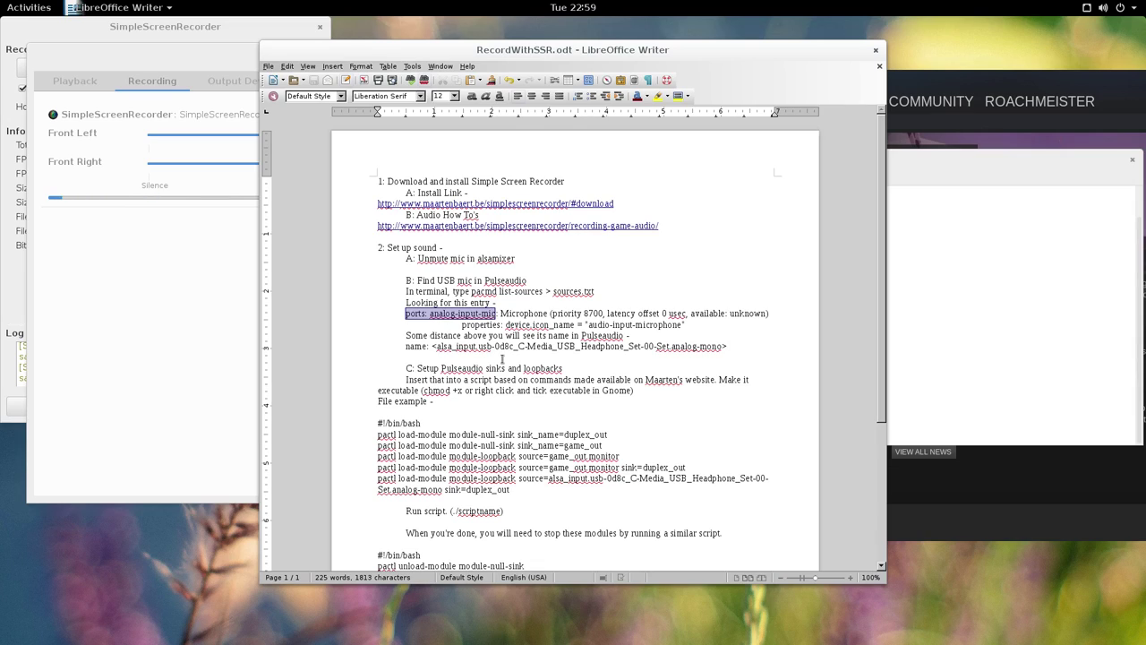
drag(500, 313, 706, 326)
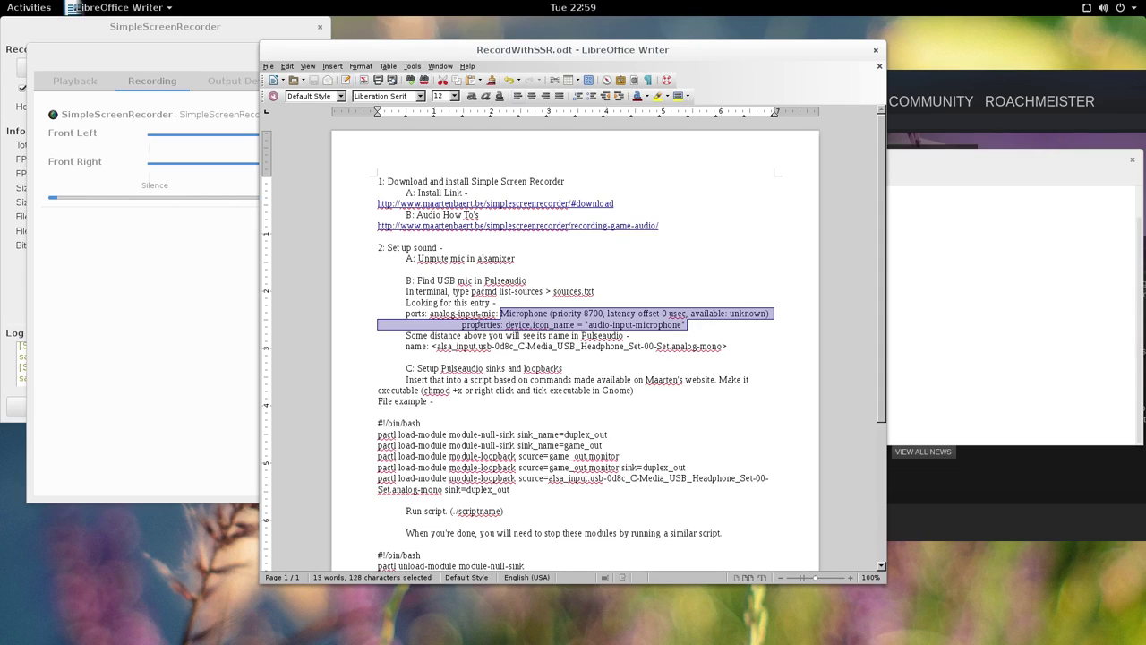
click(431, 314)
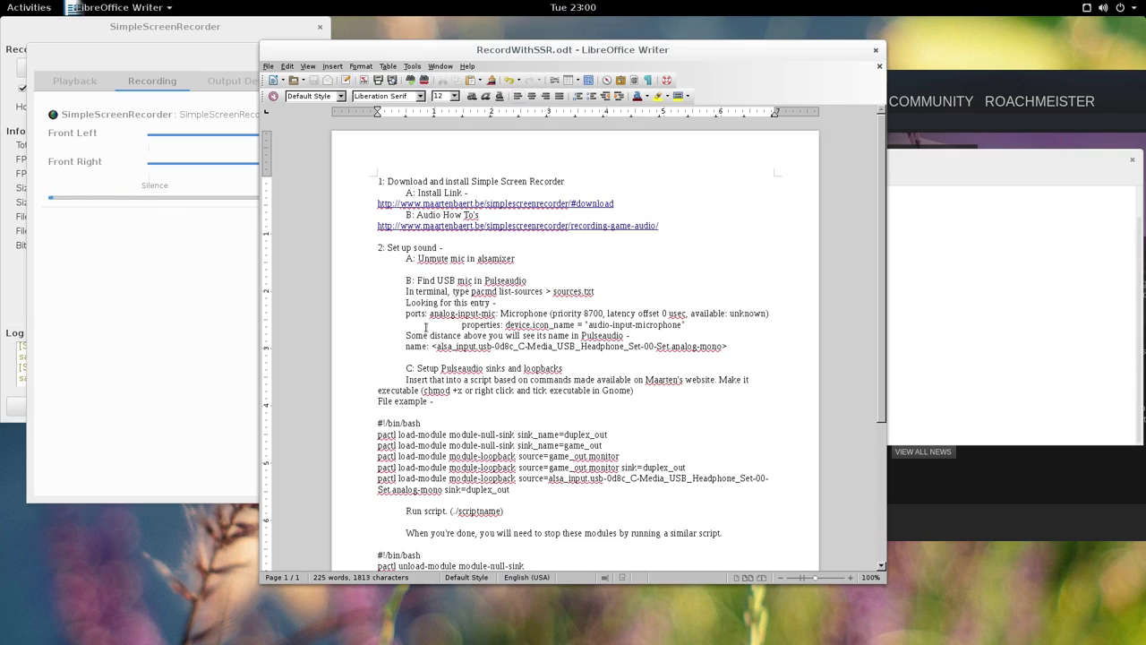
drag(429, 314, 496, 314)
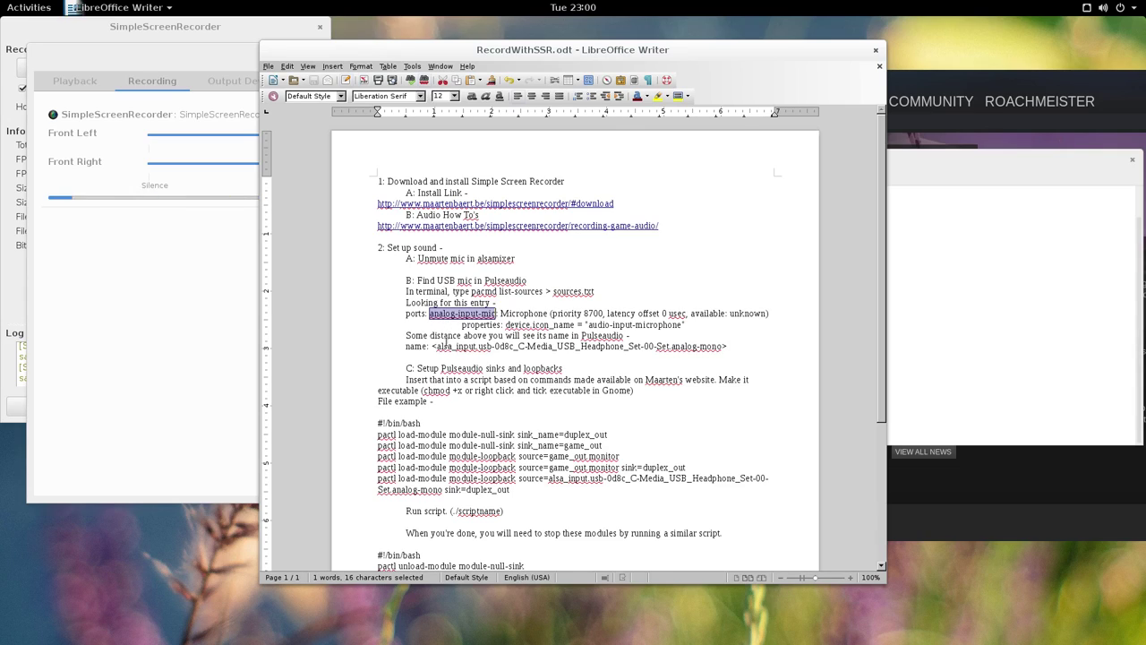
click(453, 357)
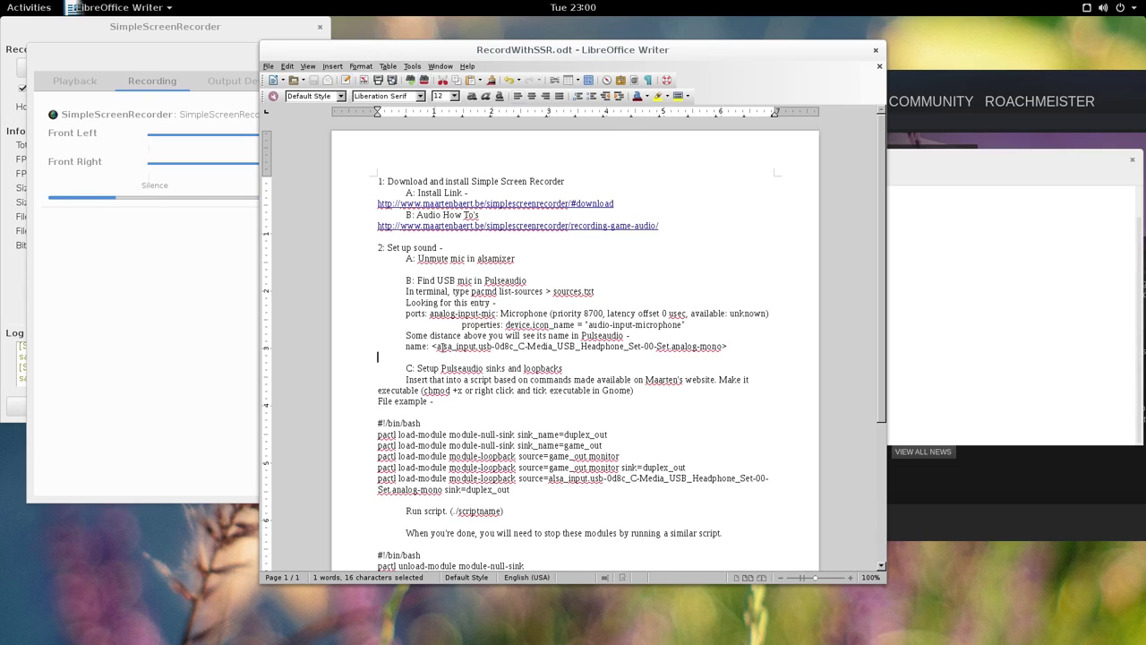
drag(436, 346, 721, 347)
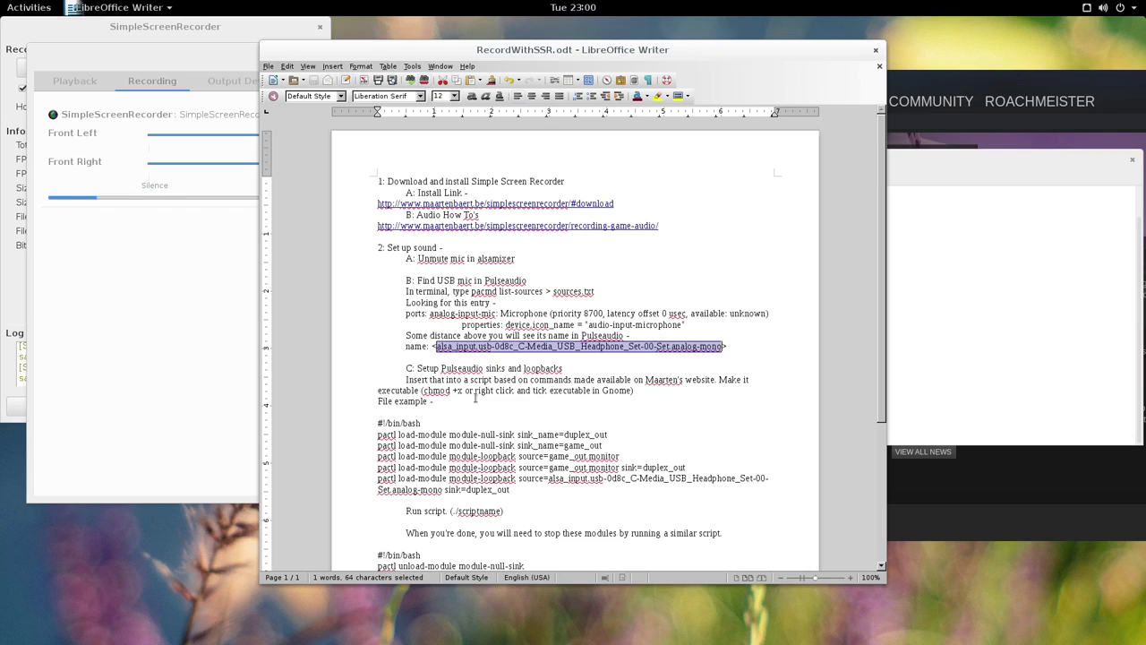
Highlight the example pactl script, its alsa_input loopback line and its #!/bin/bash header in the notes
drag(380, 412, 661, 489)
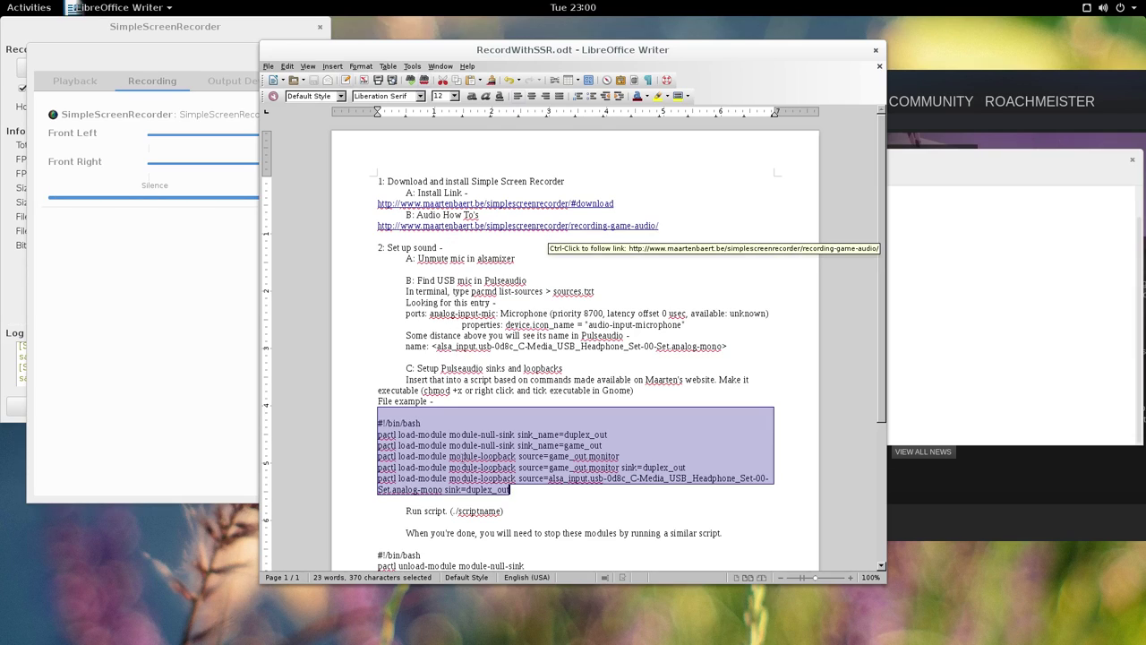
click(554, 496)
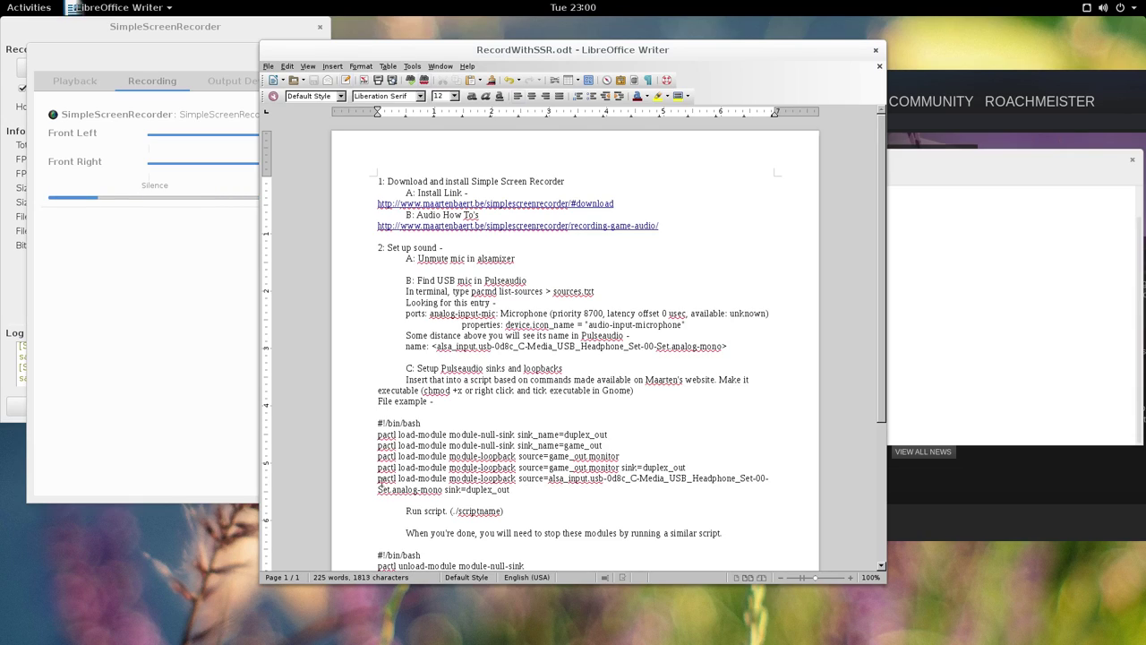
drag(377, 480, 518, 489)
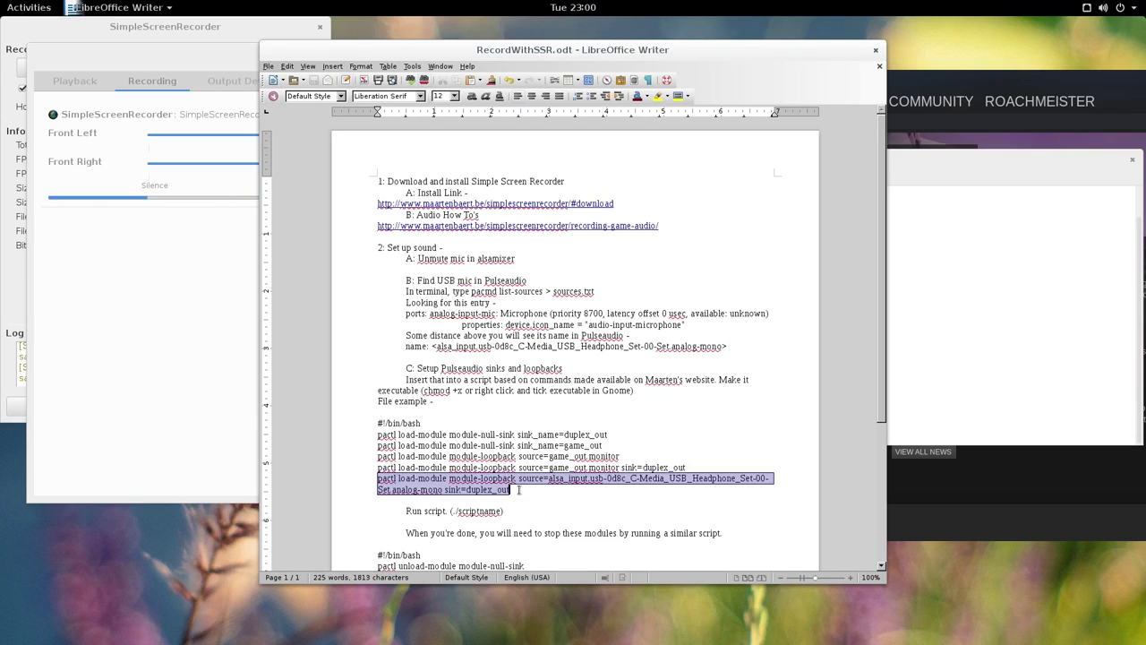
click(552, 480)
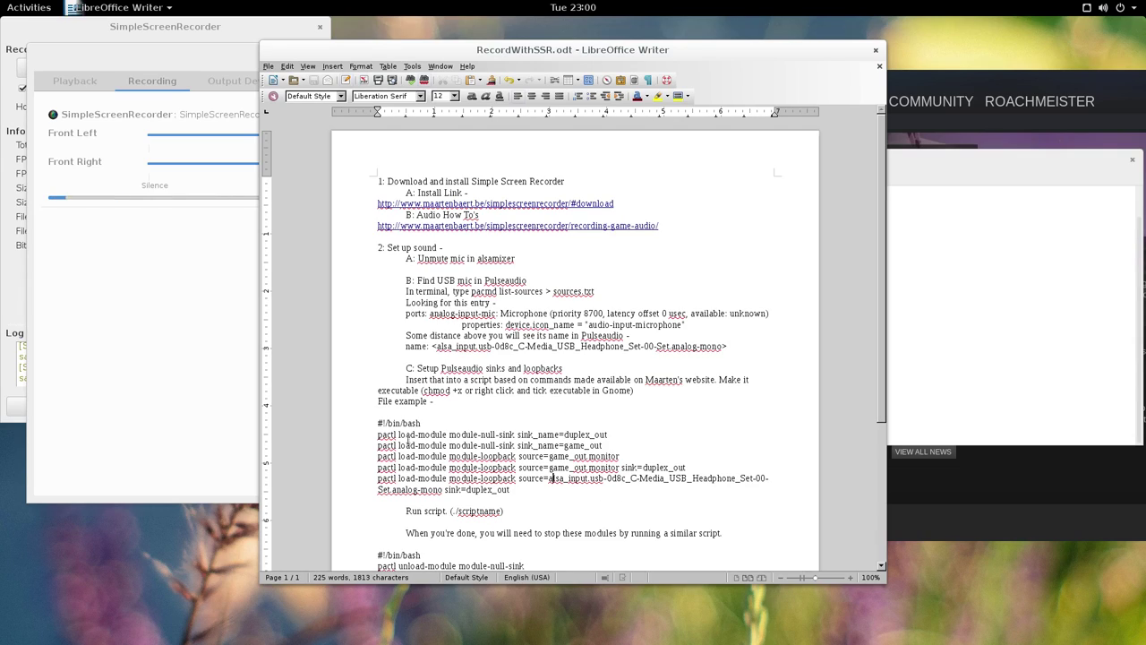
drag(422, 423, 377, 423)
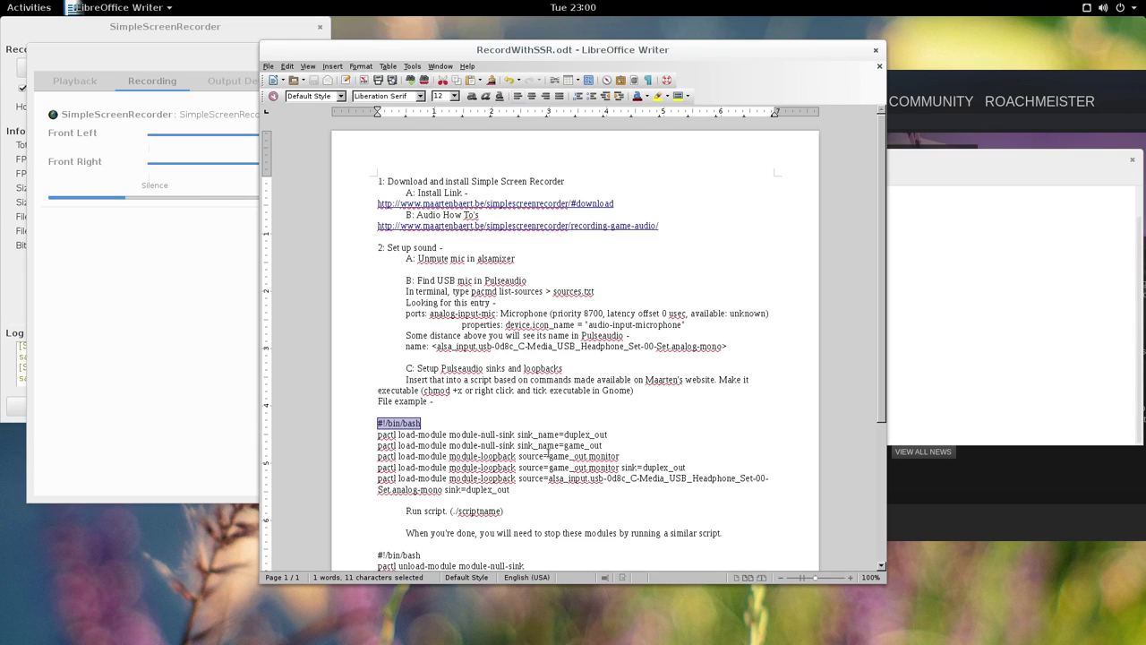
scroll(548, 453, down, 1)
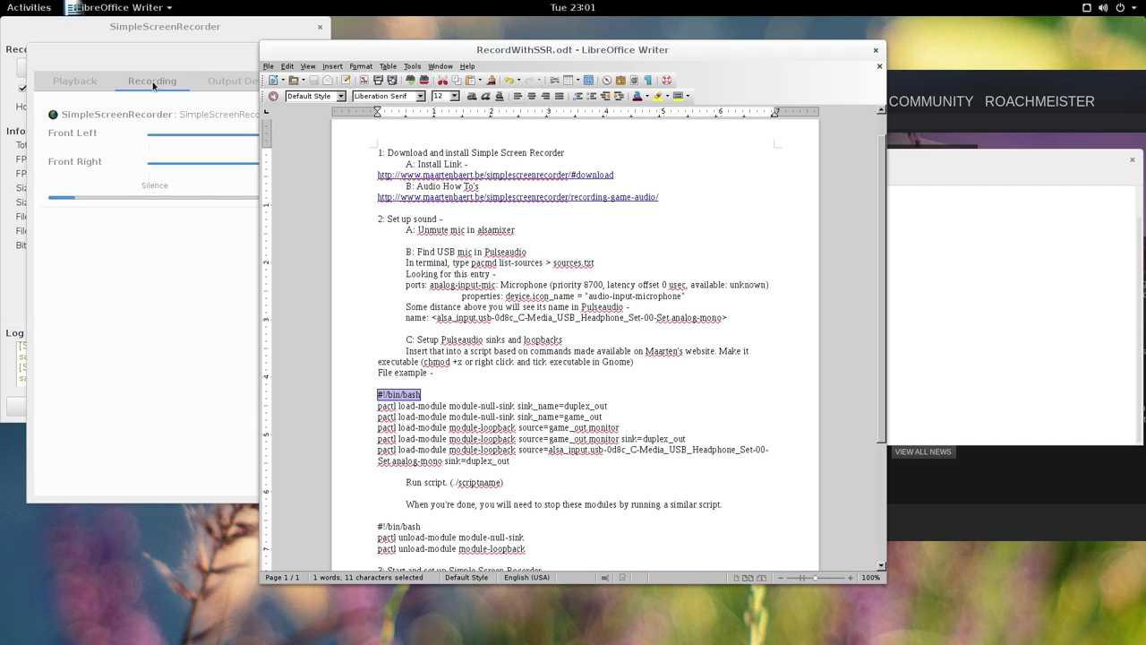
Switch to Terminal to highlight the ./MicPlusGame command, and bring Volume Control to the front
mouse_move(0, 1)
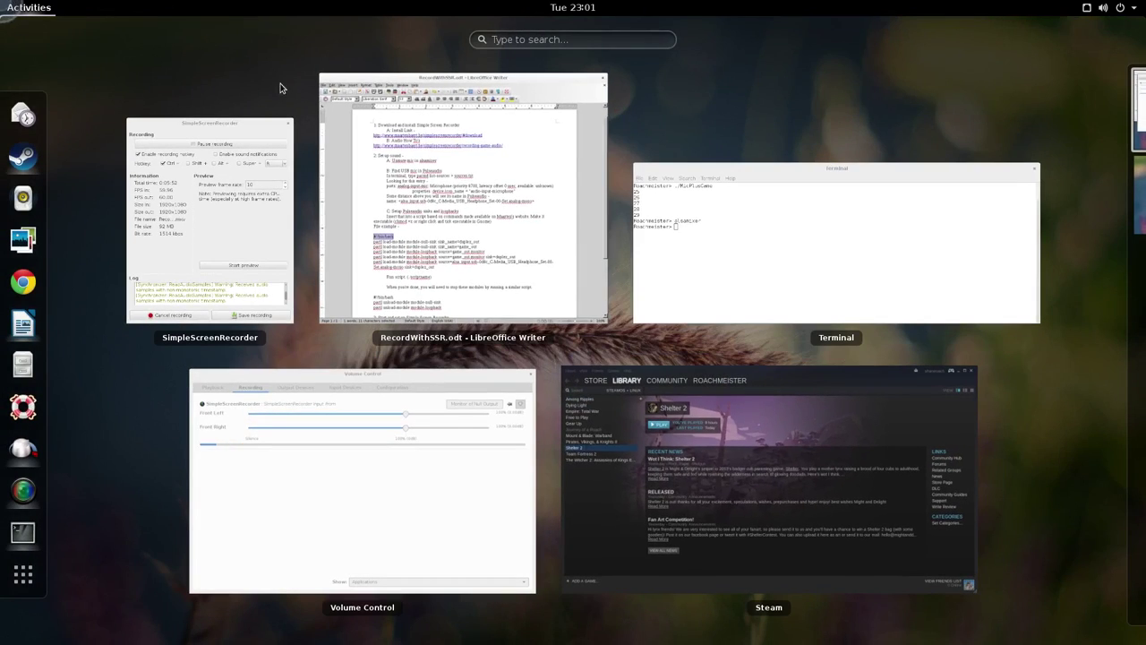
click(761, 271)
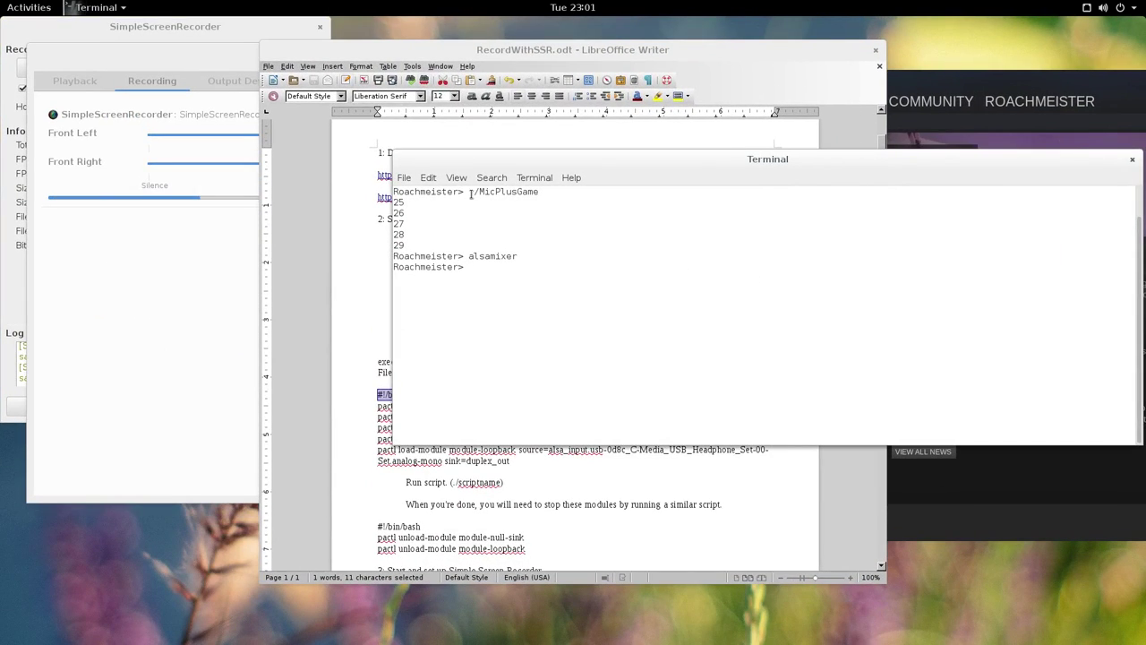
drag(469, 192, 556, 192)
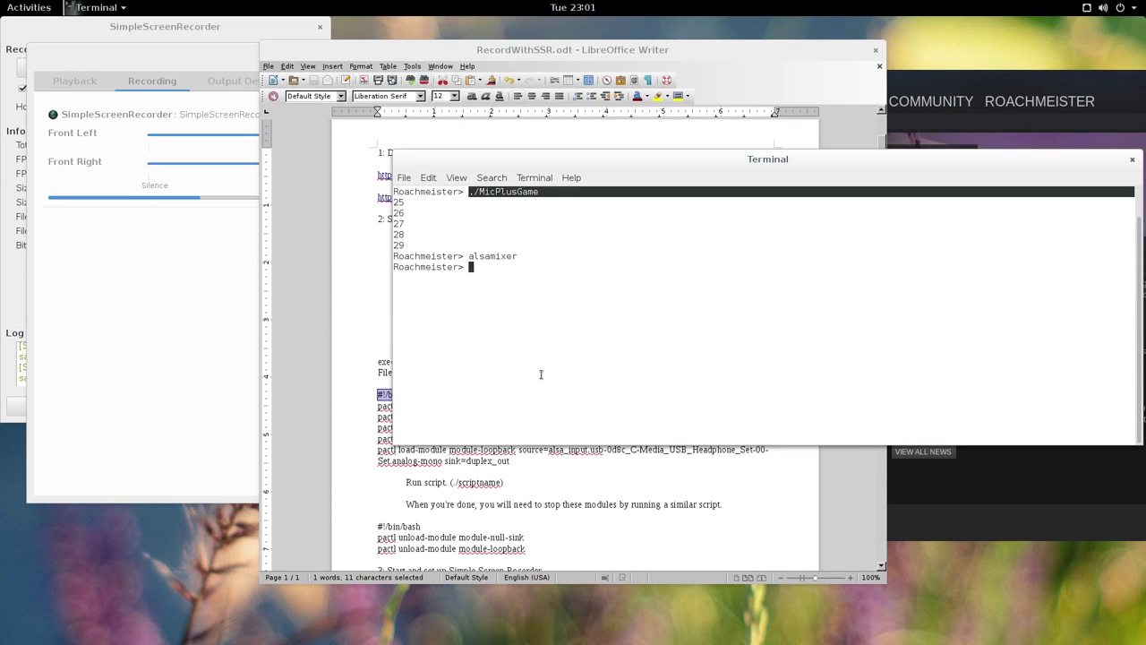
click(171, 352)
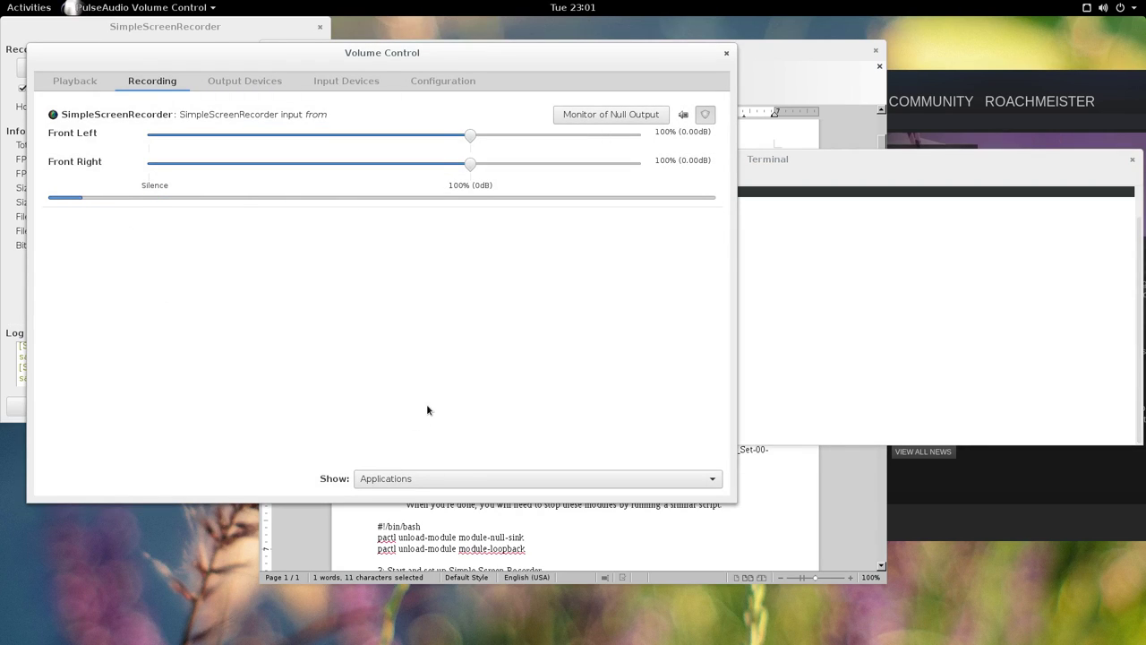
Look over the remaining steps in the RecordWithSSR.odt notes, and open a new SimpleScreenRecorder window at its input settings
click(620, 528)
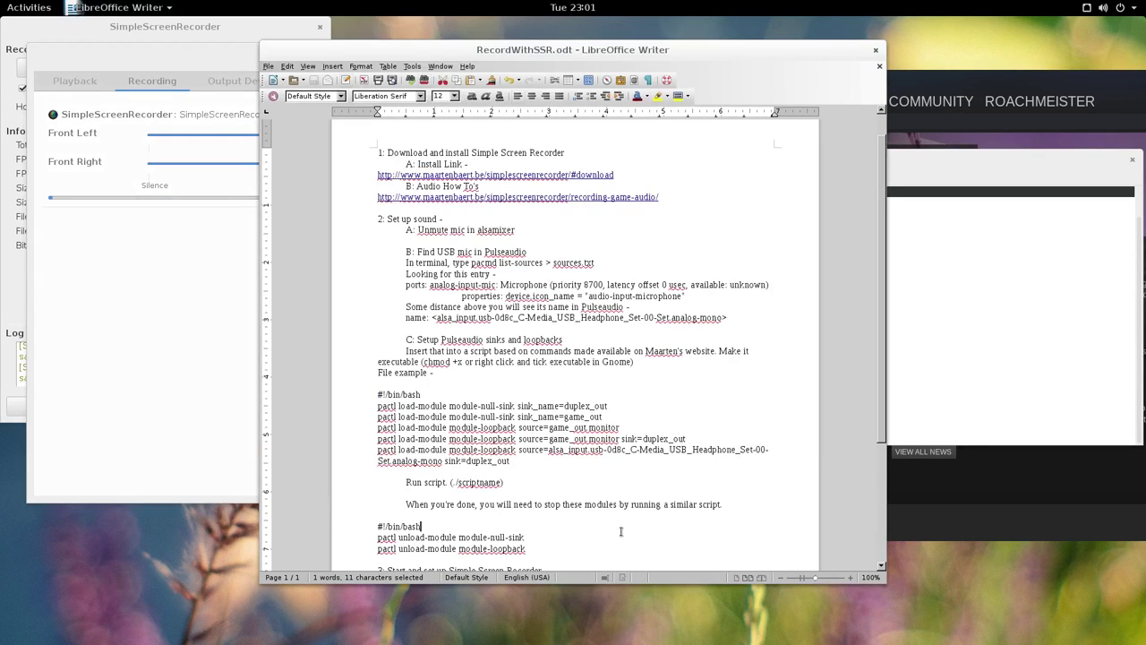
drag(882, 296, 893, 416)
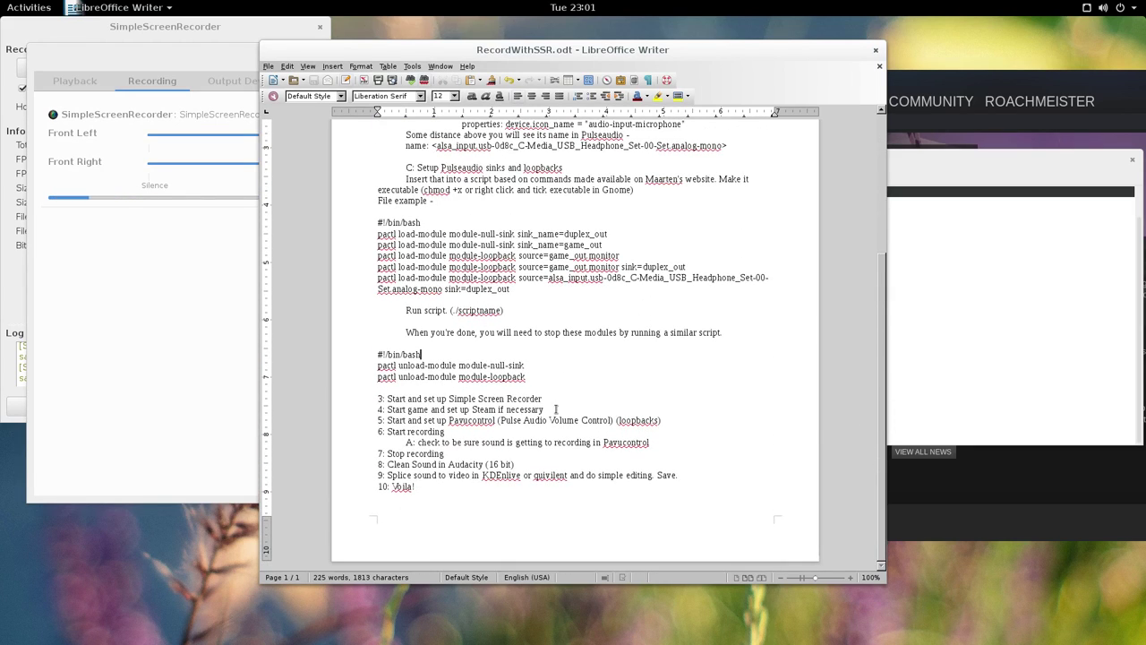
mouse_move(1, 1)
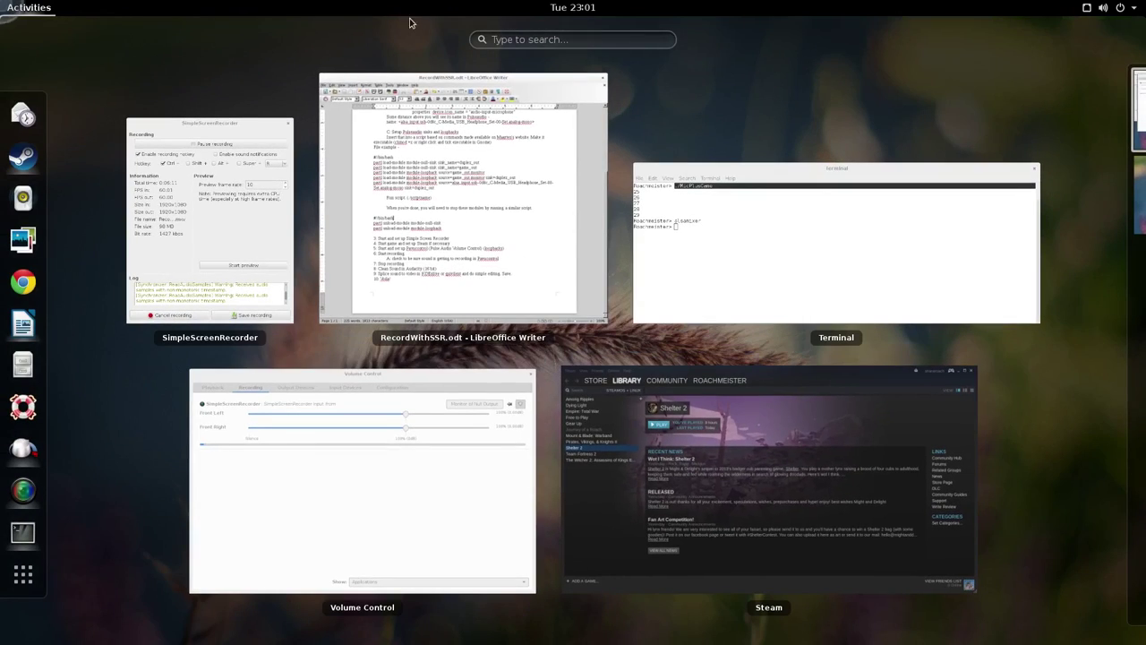
click(520, 40)
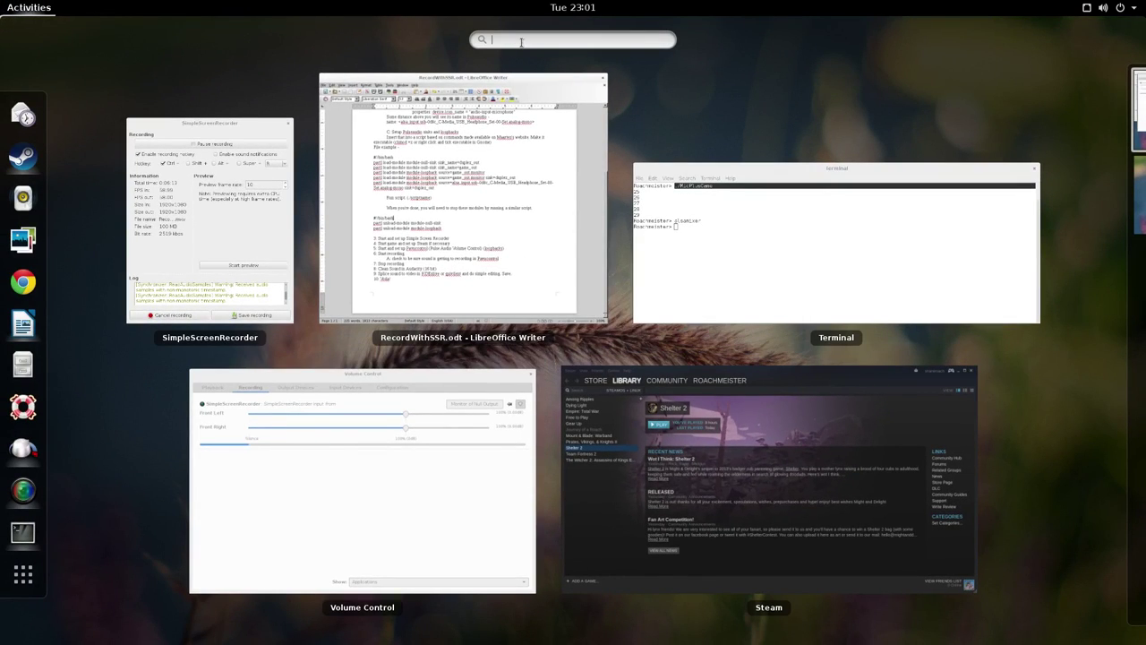
text(s)
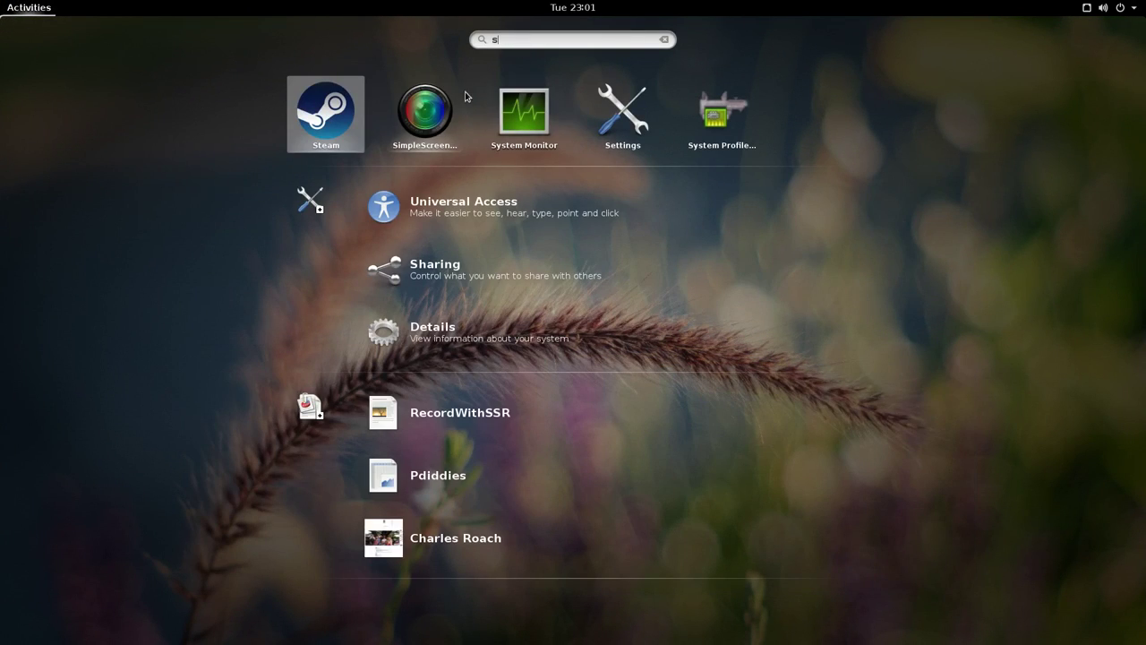
right_click(434, 121)
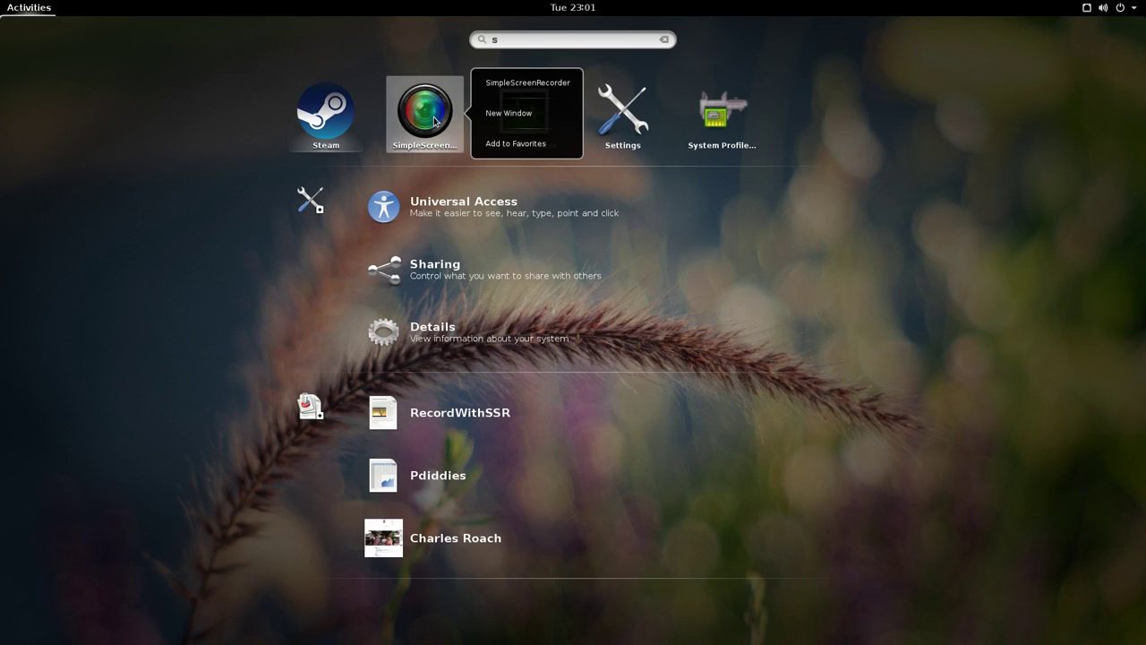
click(522, 112)
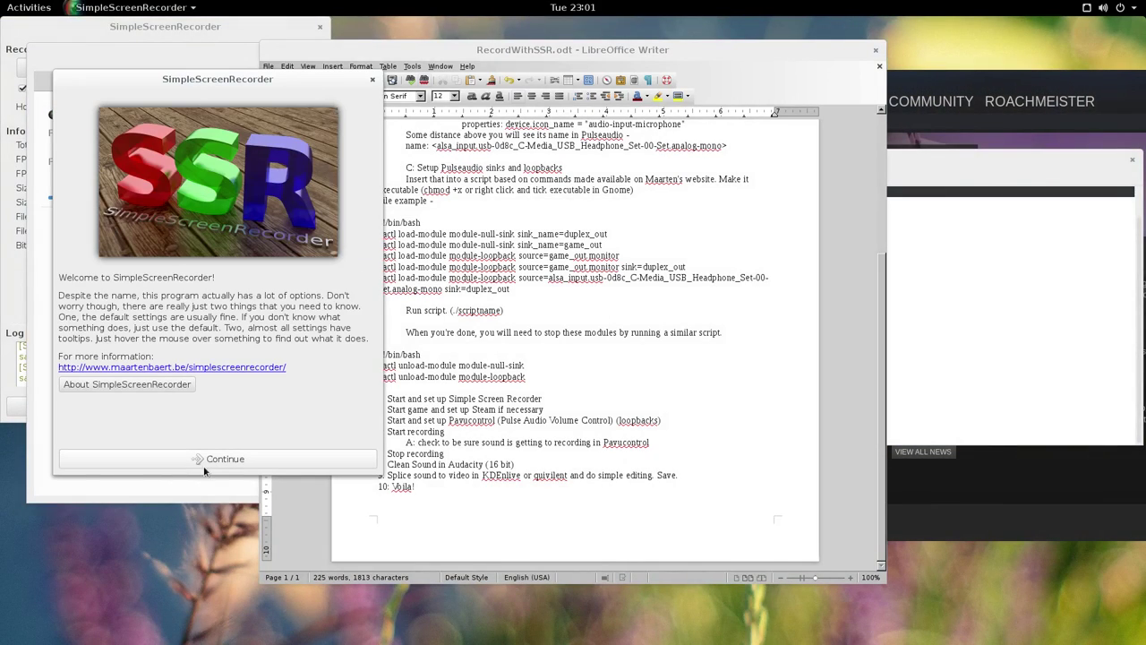
click(204, 460)
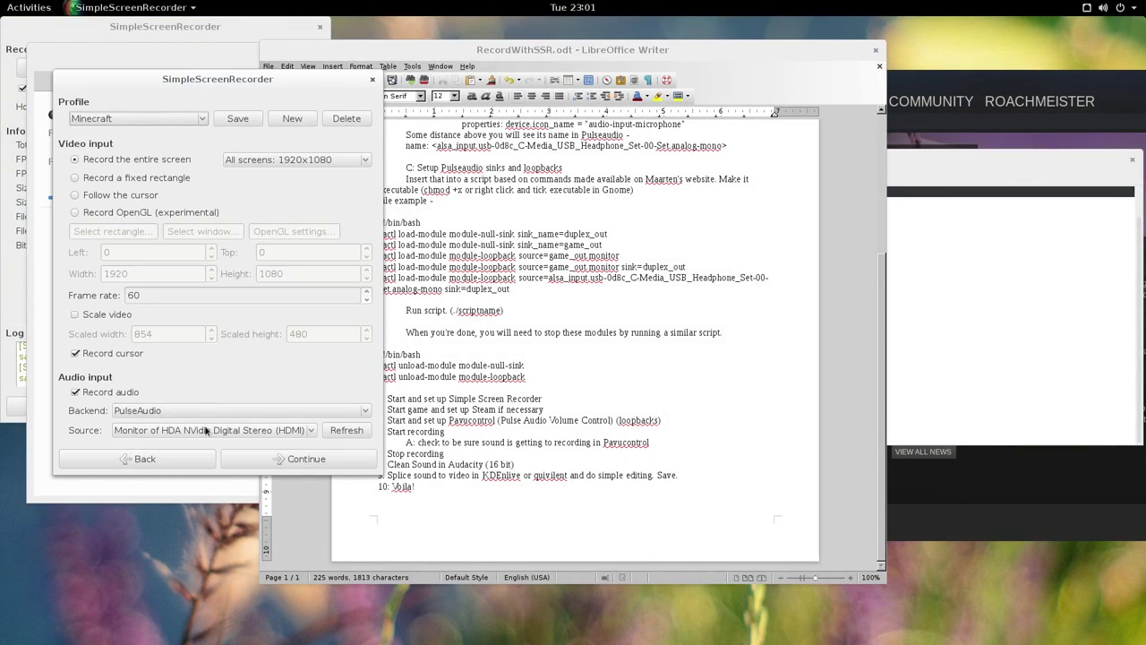
Load the Steam profile in the new SimpleScreenRecorder window, and look through its OpenGL settings
click(132, 119)
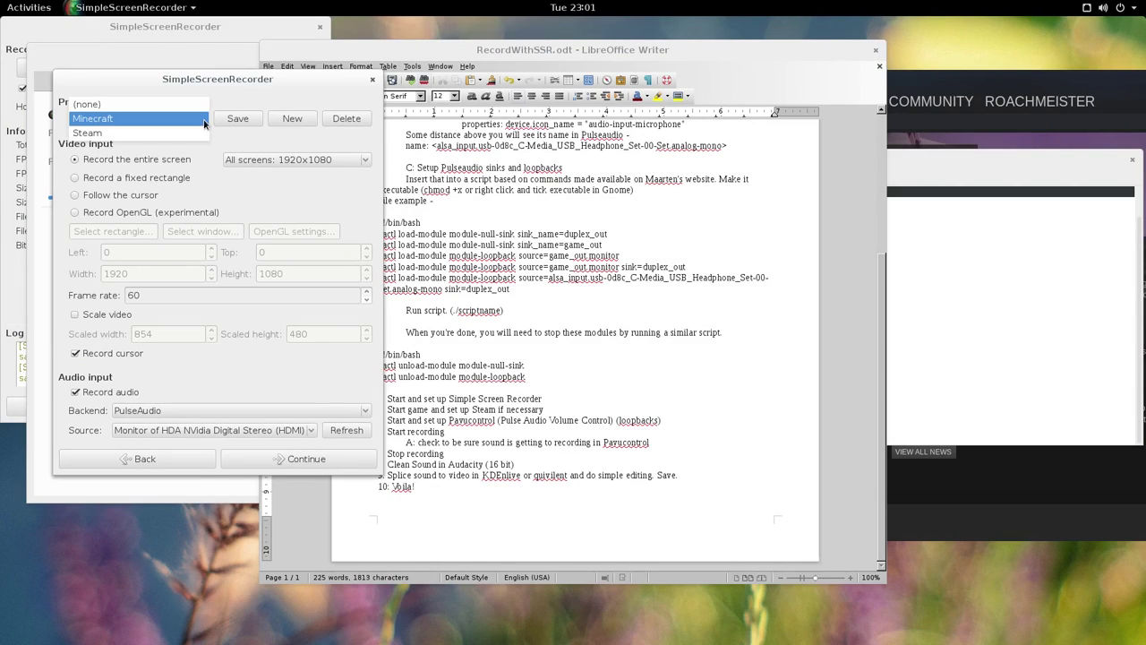
click(109, 134)
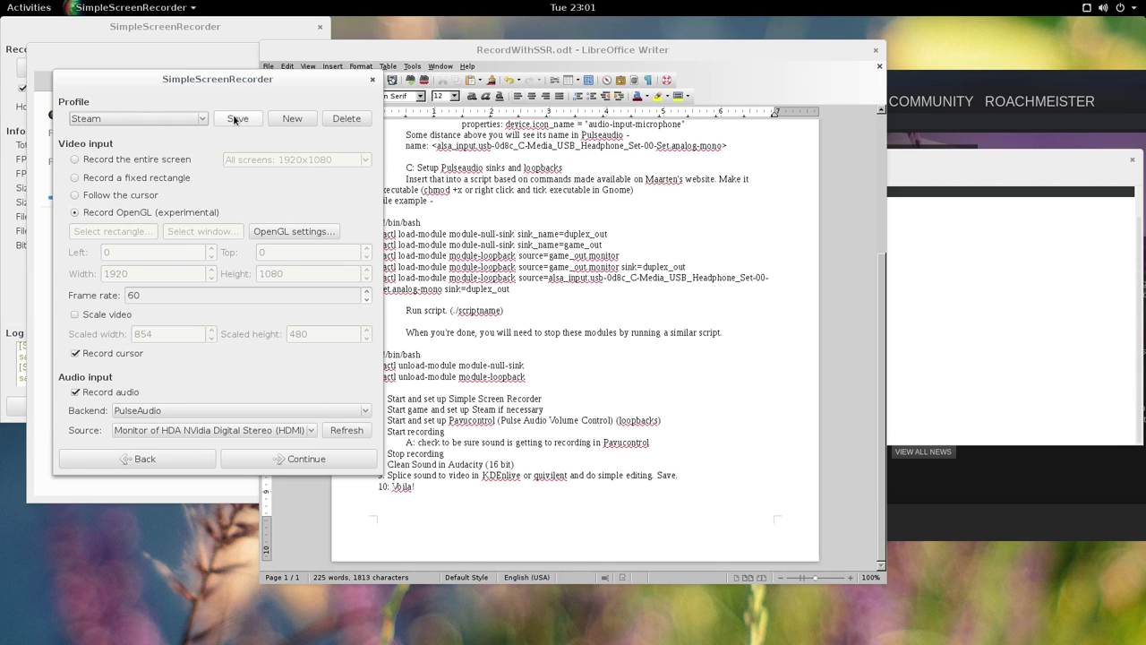
click(203, 119)
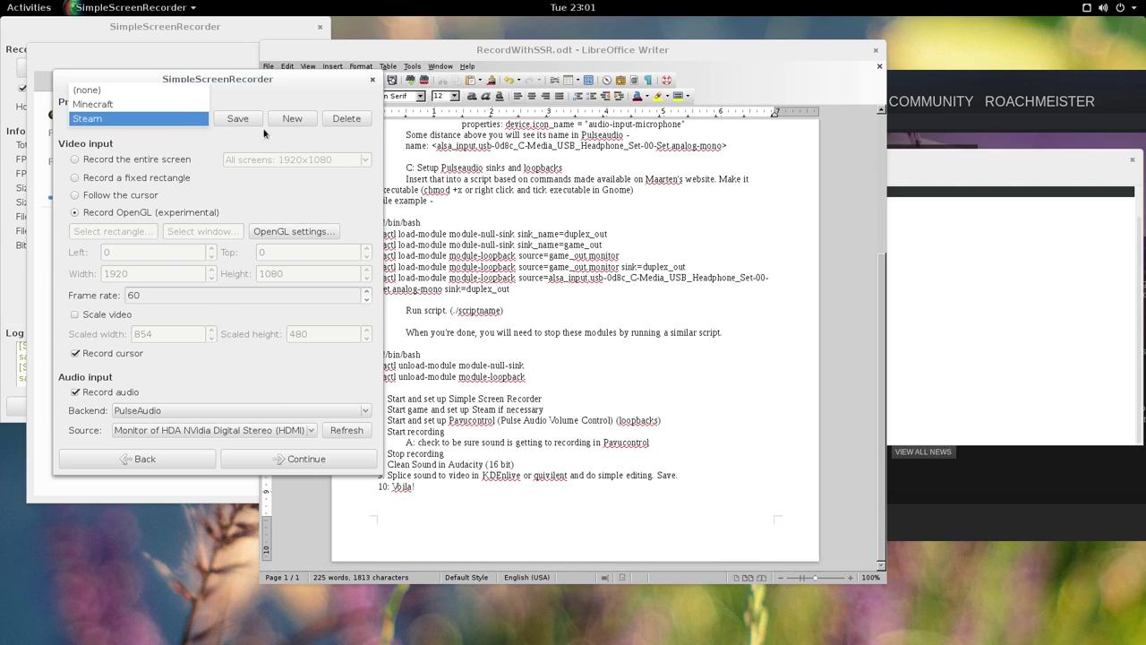
click(189, 150)
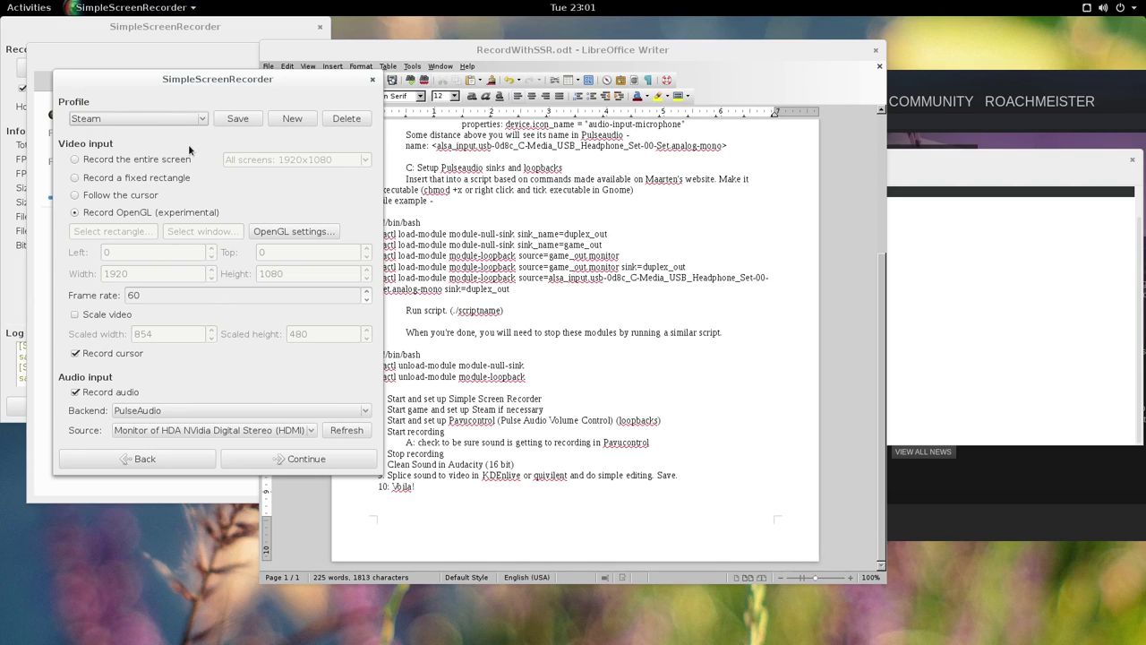
click(289, 232)
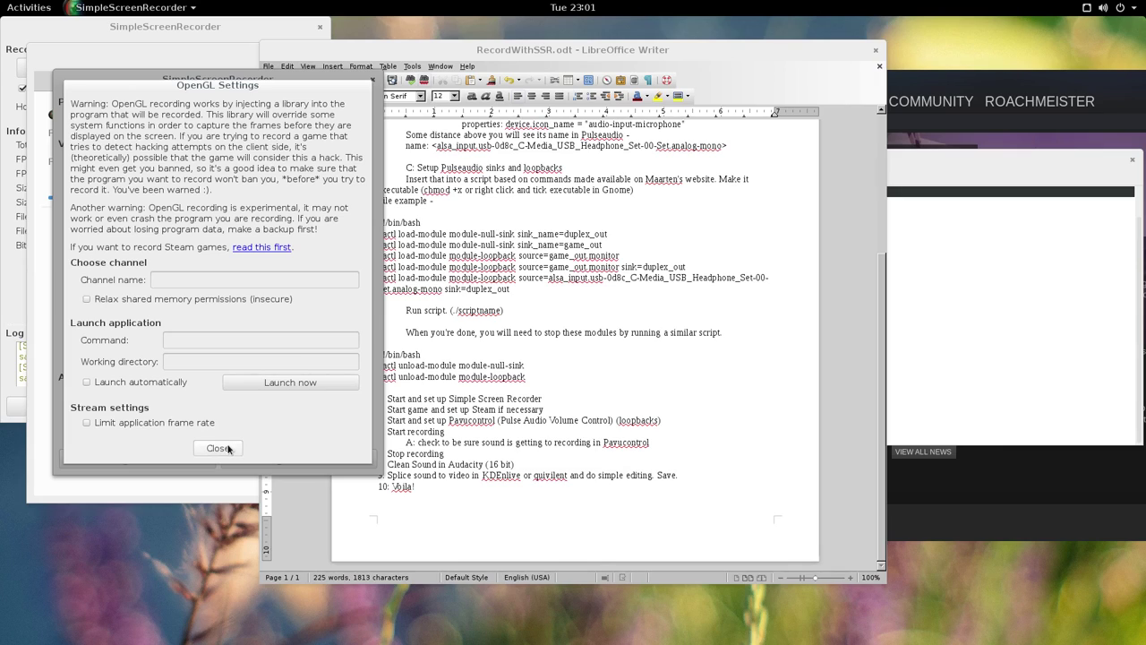
click(217, 448)
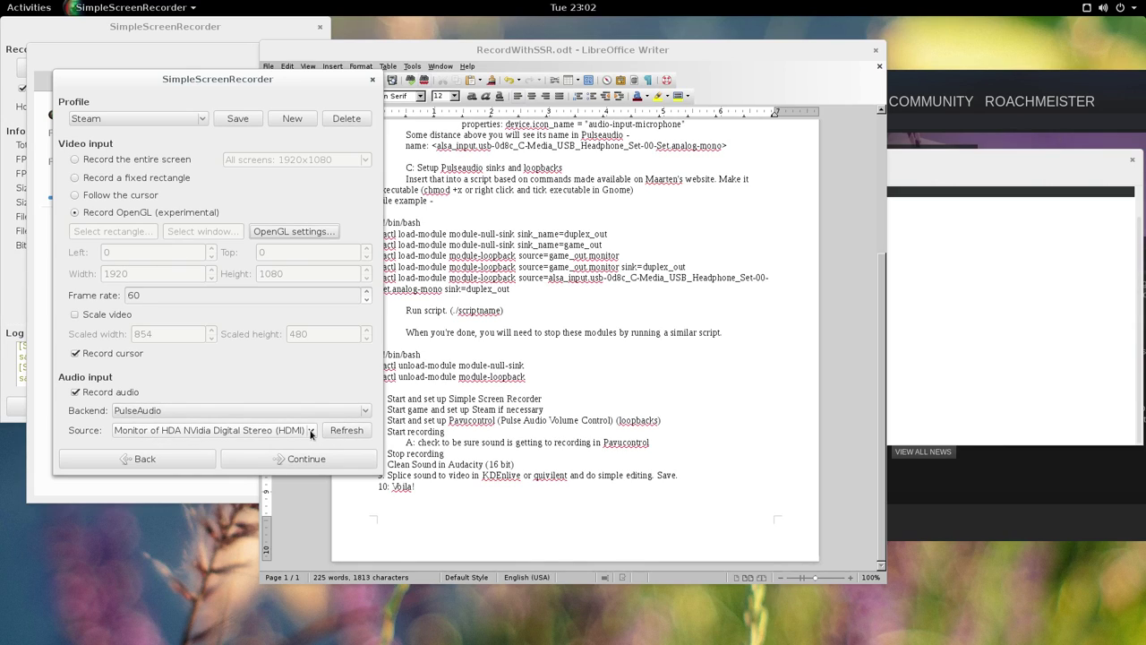
Look at the available PulseAudio input sources without changing the selection, and proceed to examine the output file and codec settings
click(310, 431)
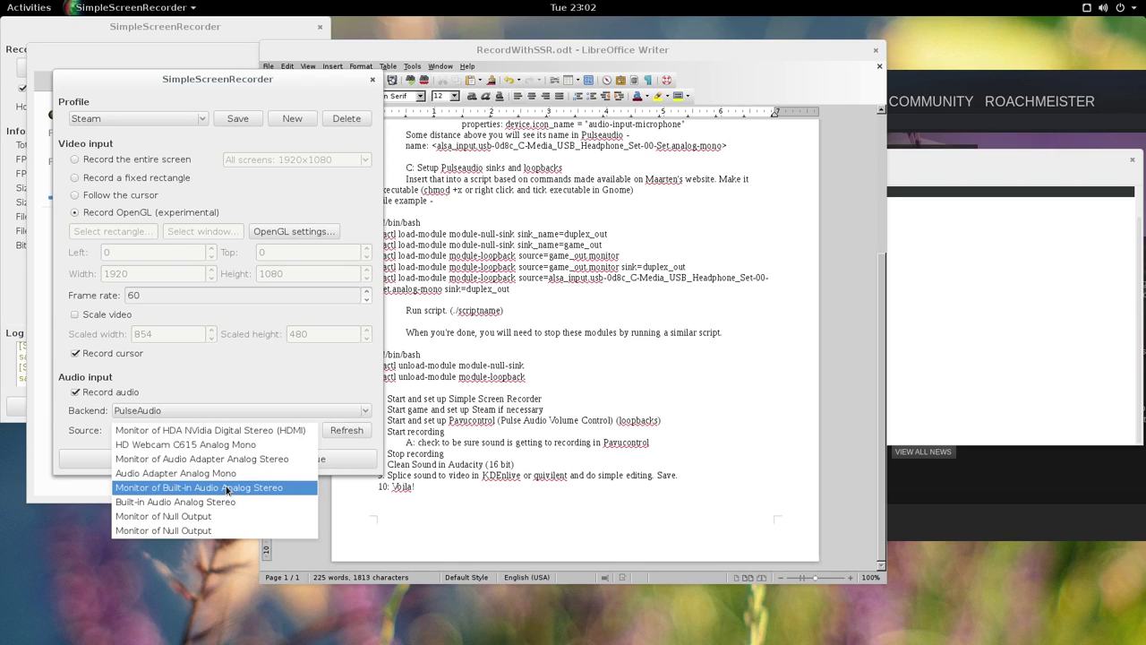
click(210, 374)
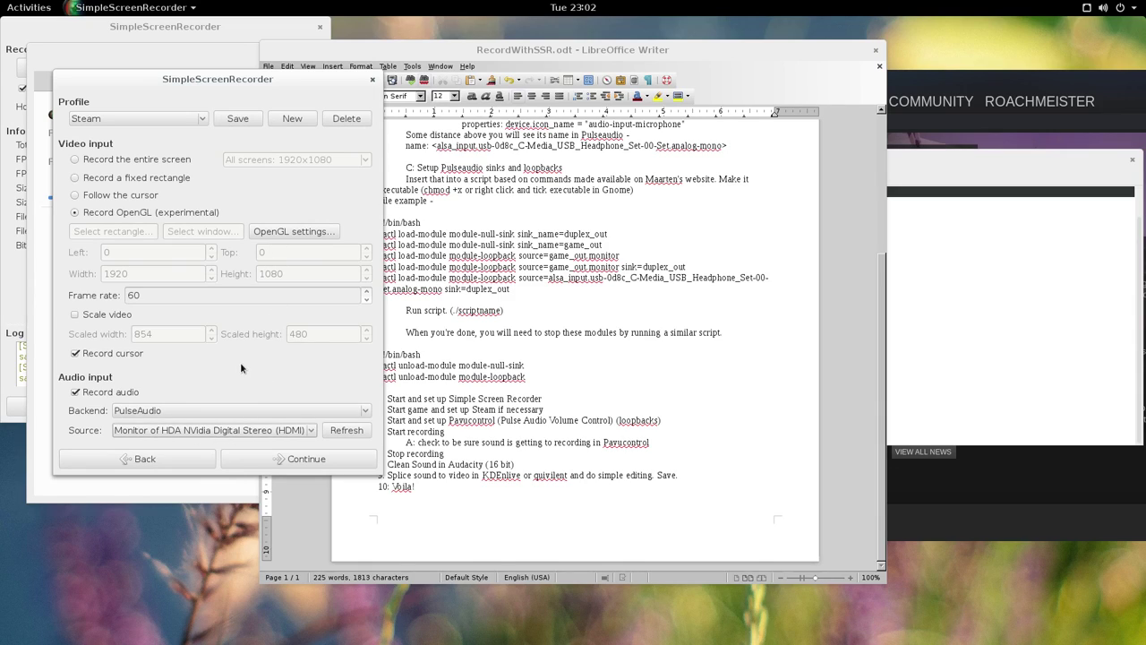
click(279, 461)
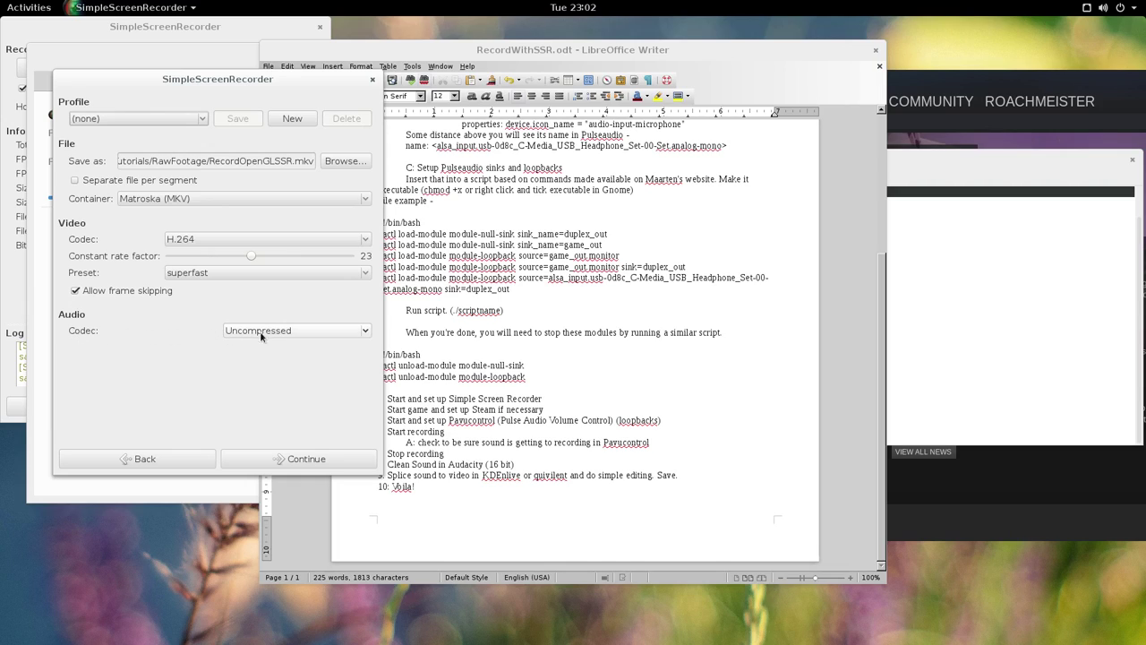
mouse_move(277, 332)
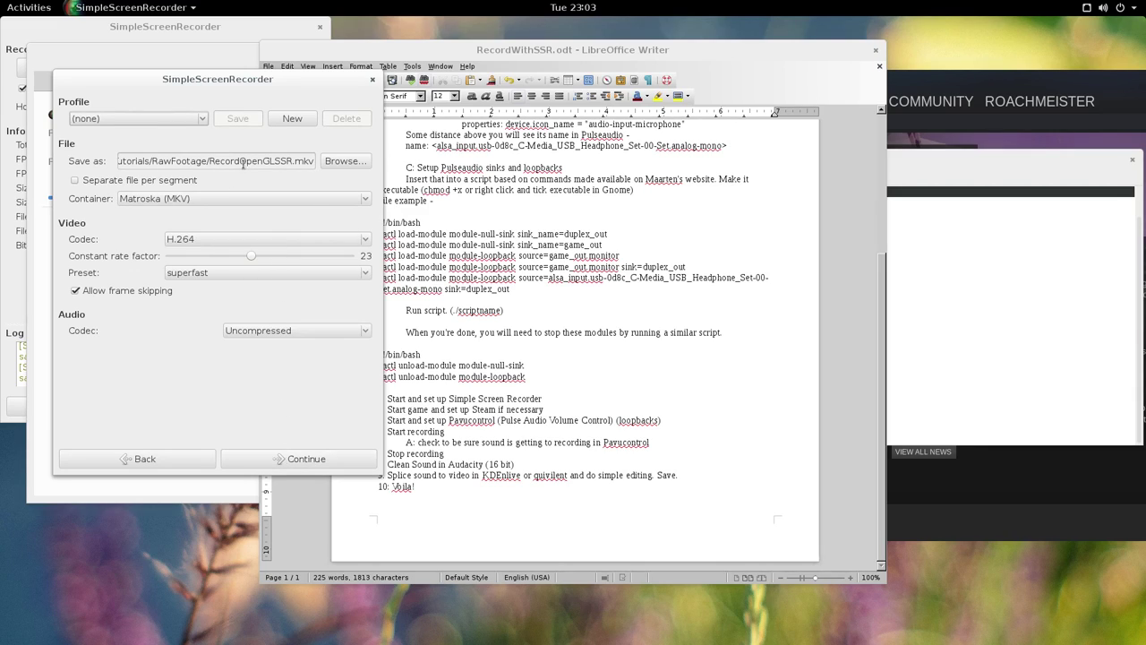
Decline overwriting RecordOpenGLSSR.mkv when continuing from the output settings, and close the new SimpleScreenRecorder window
click(302, 461)
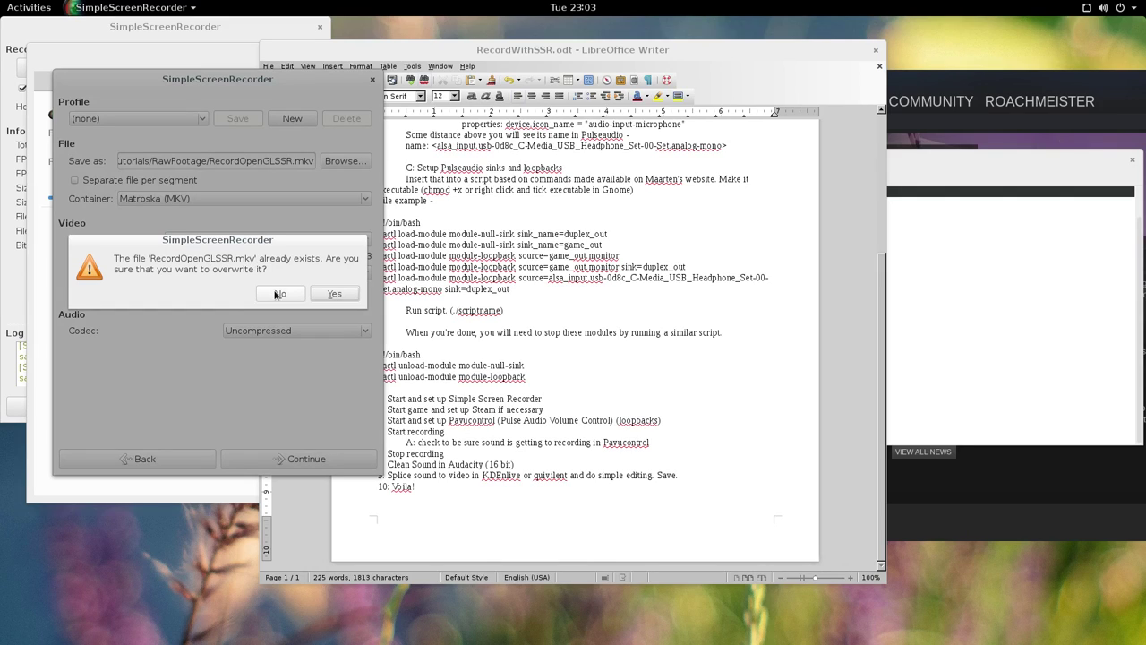
click(277, 295)
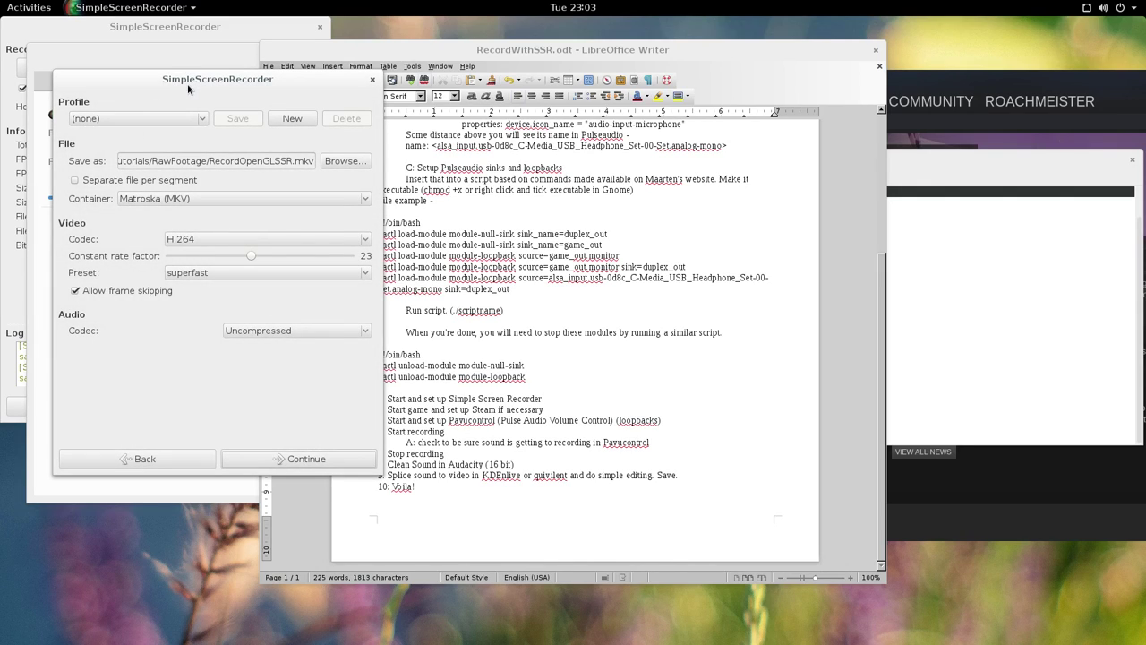
click(373, 80)
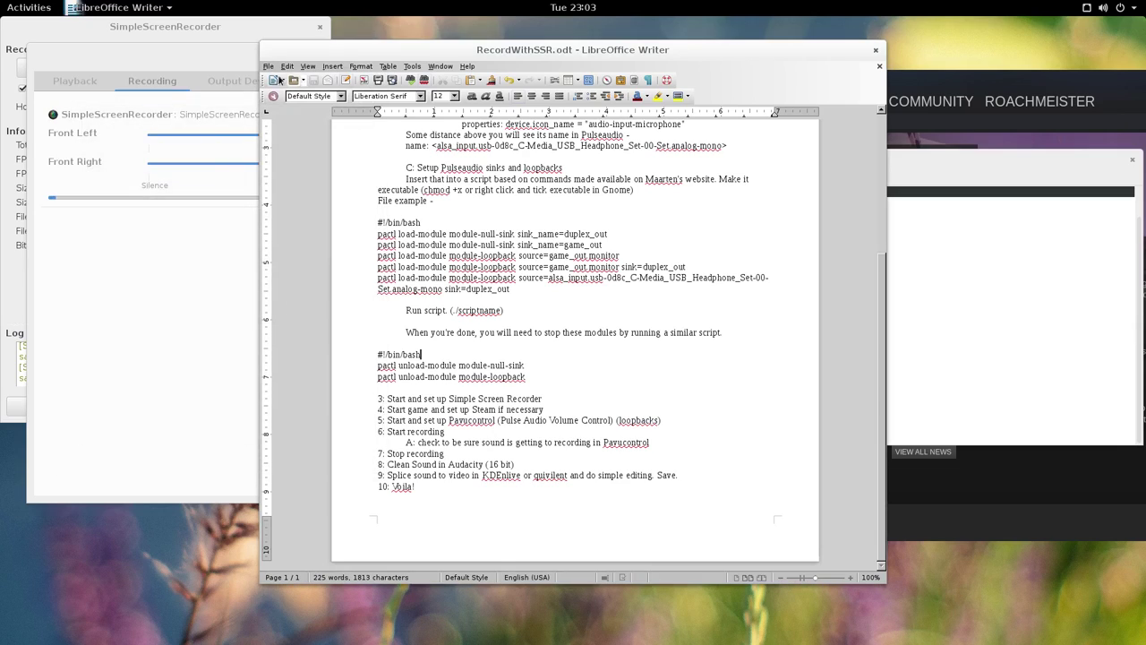
Look at the active SimpleScreenRecorder recording window, return to the notes, and bring Terminal to the front
click(191, 28)
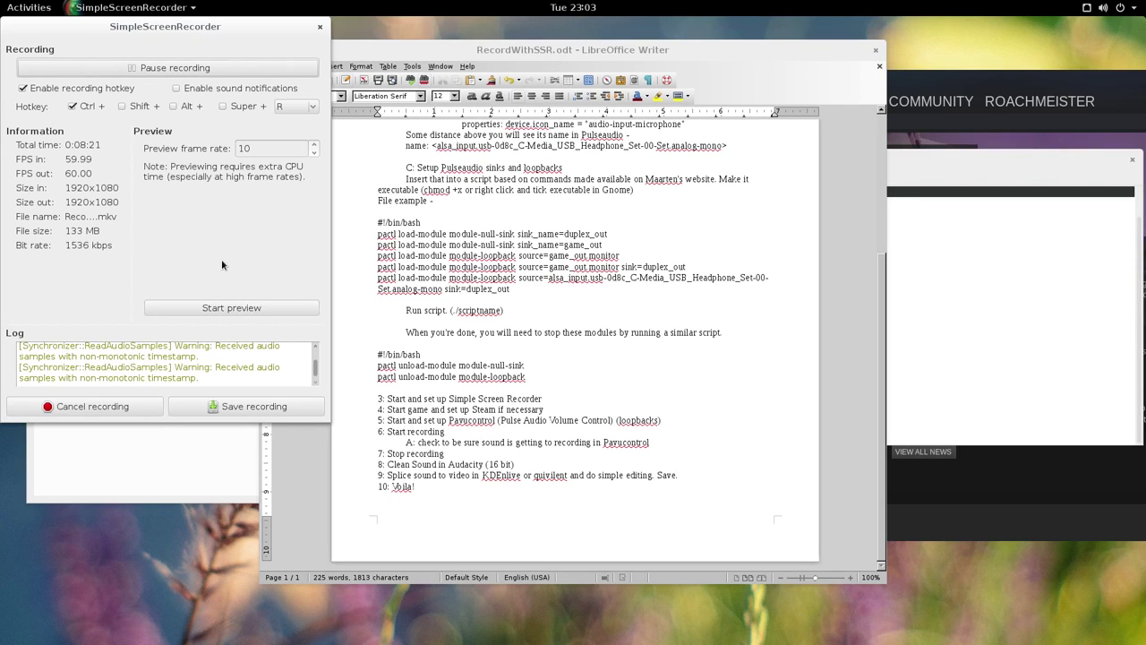
click(643, 375)
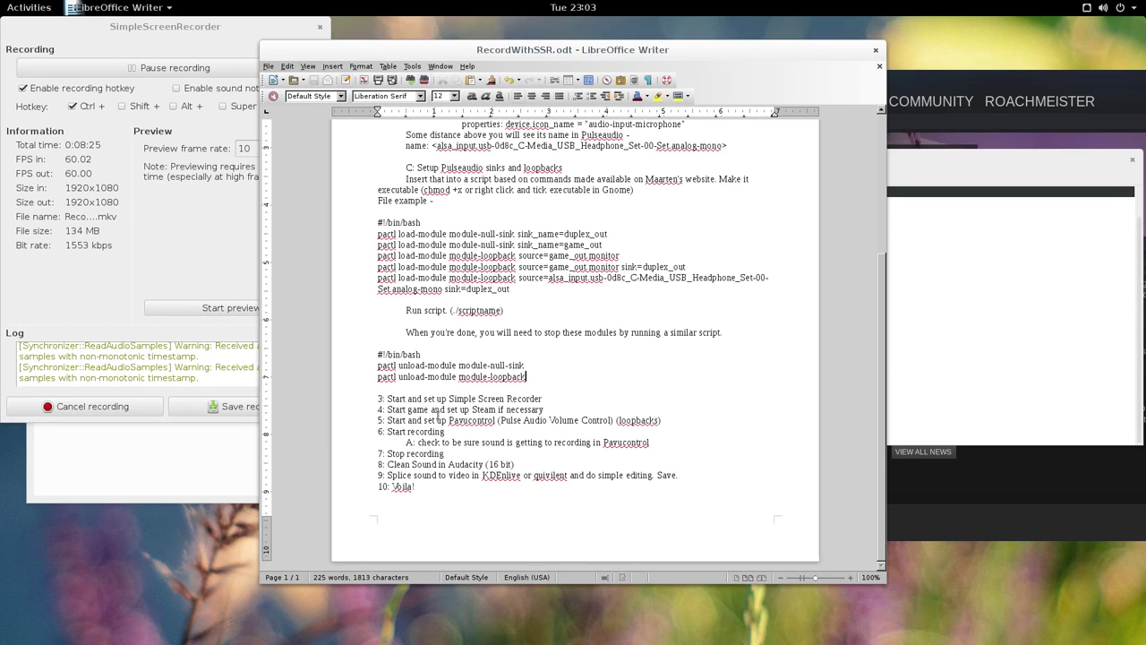
click(975, 396)
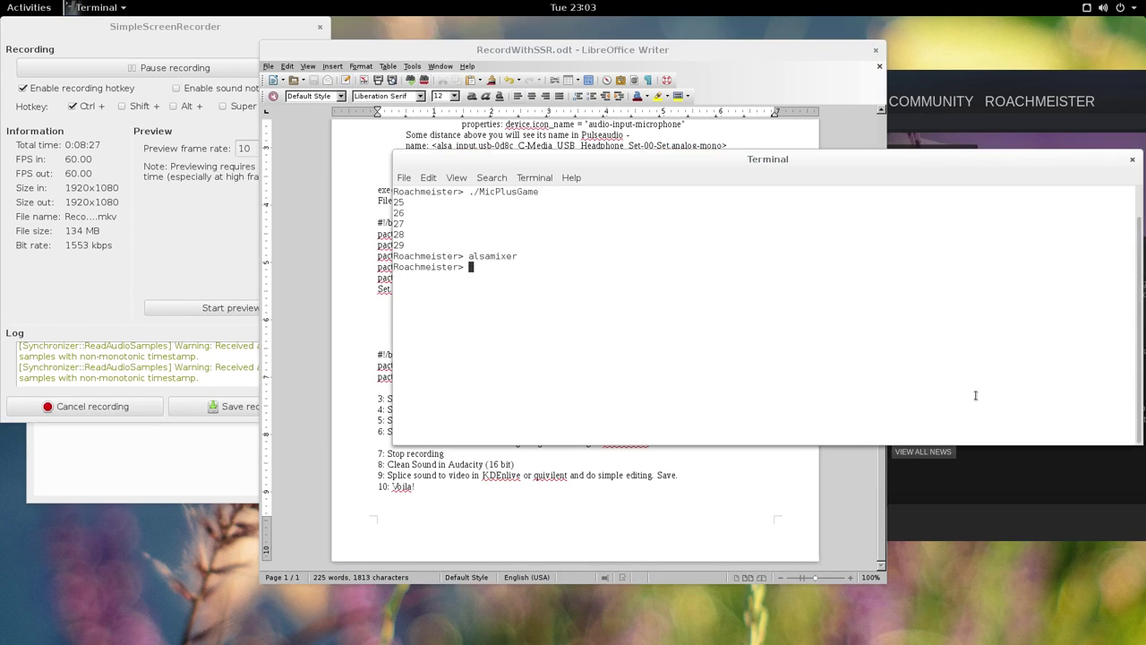
Switch to Steam with Shelter 2 running, and open the properties of Shelter 2 from the library
click(1002, 490)
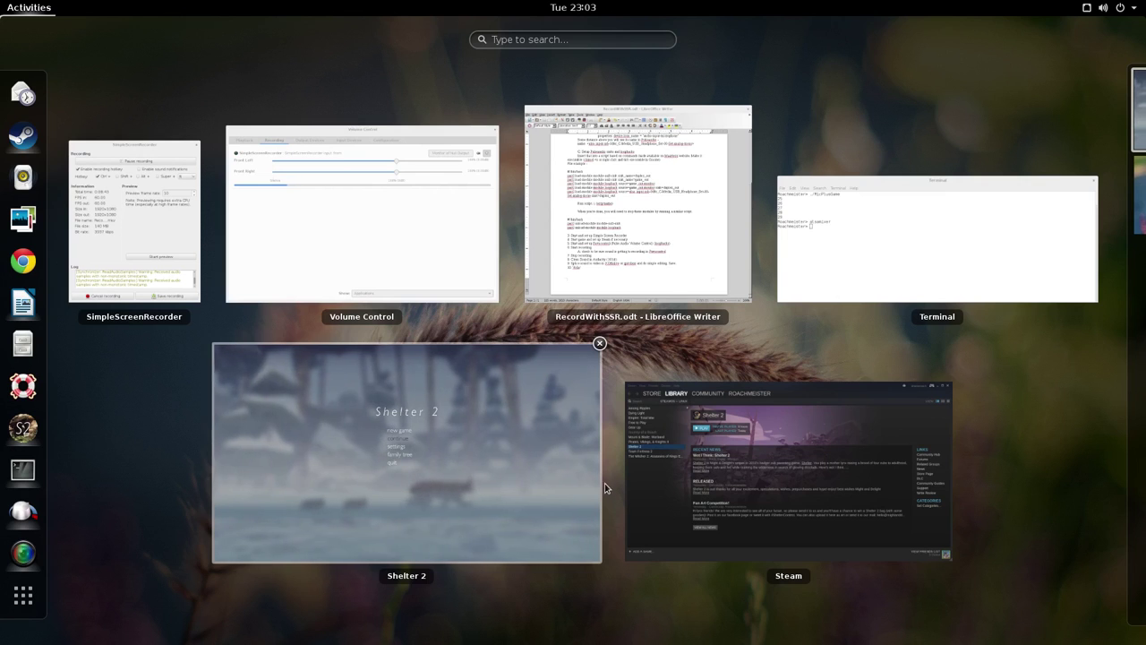
click(659, 519)
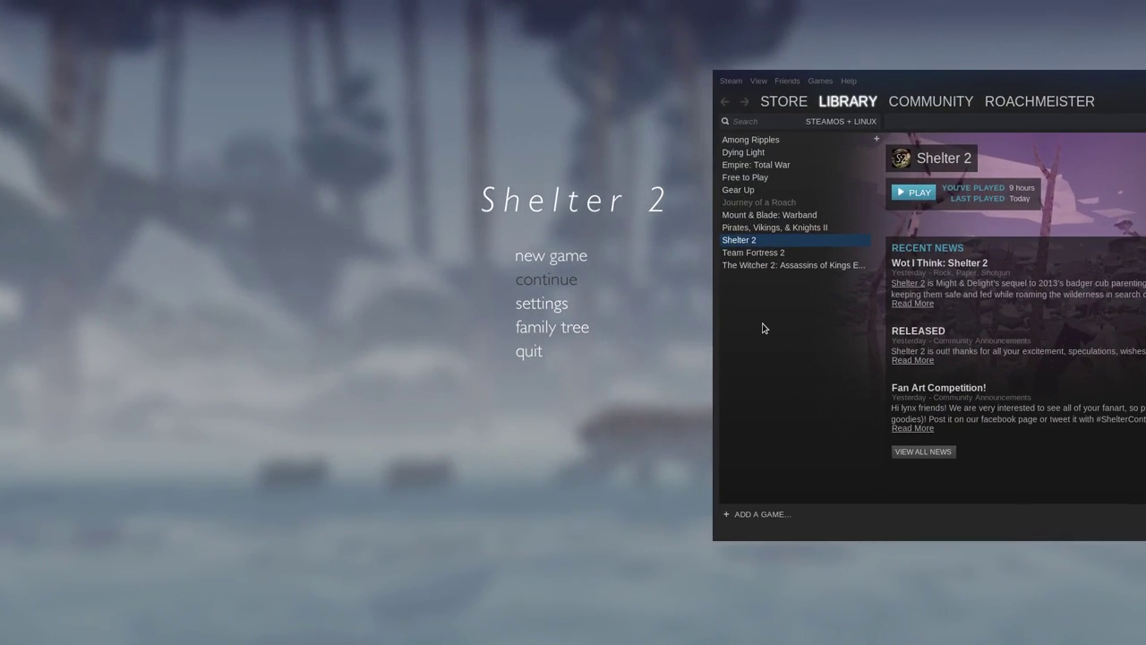
right_click(752, 243)
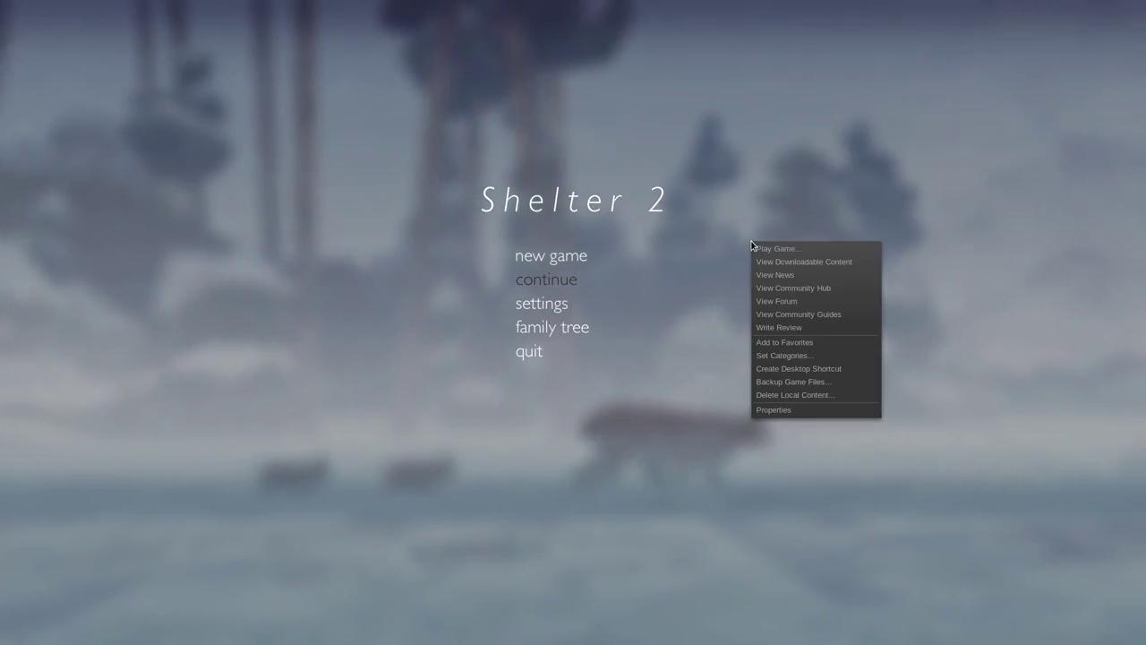
click(790, 414)
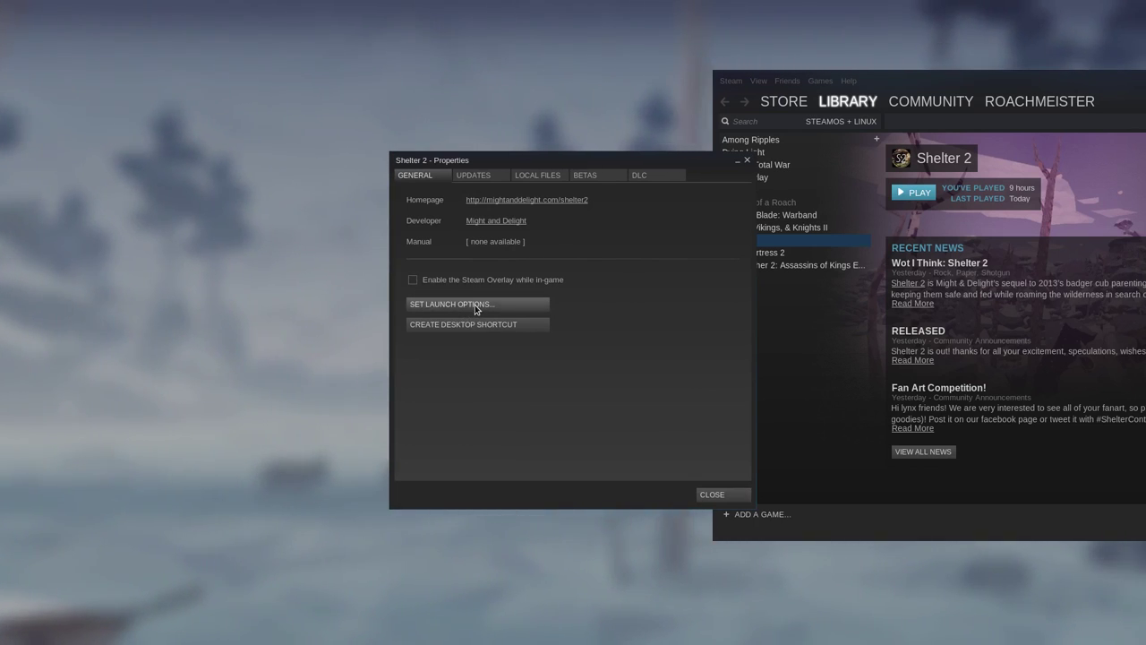
Highlight ssr-glinject %command% in Shelter 2's launch options, accept the options and close the game's properties
click(475, 305)
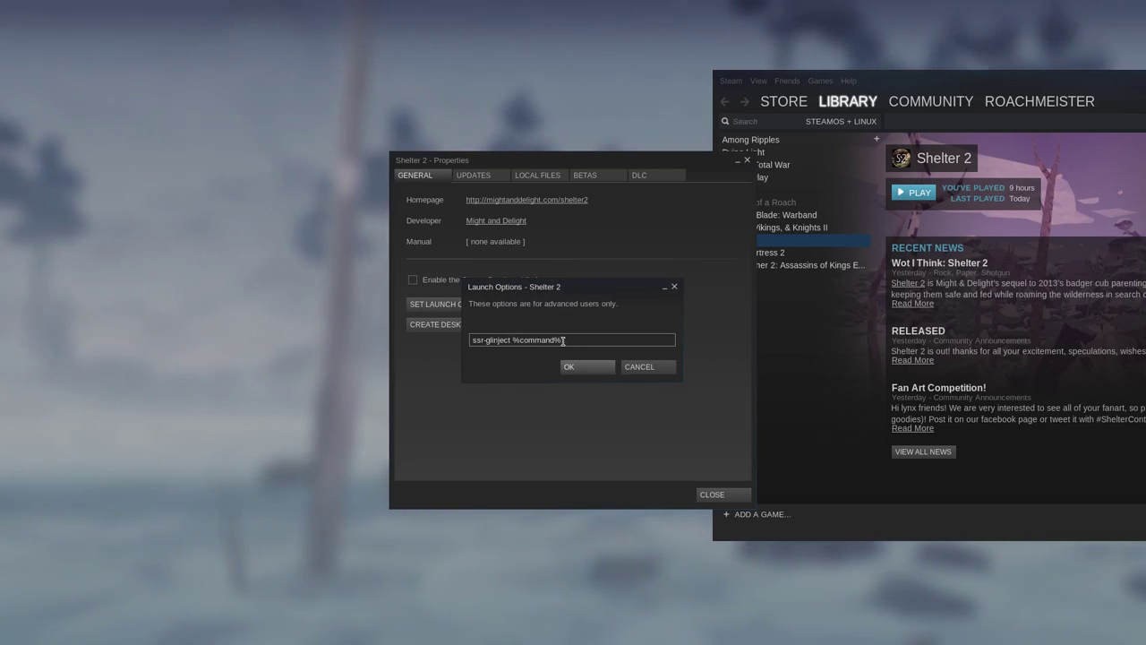
drag(564, 341, 469, 341)
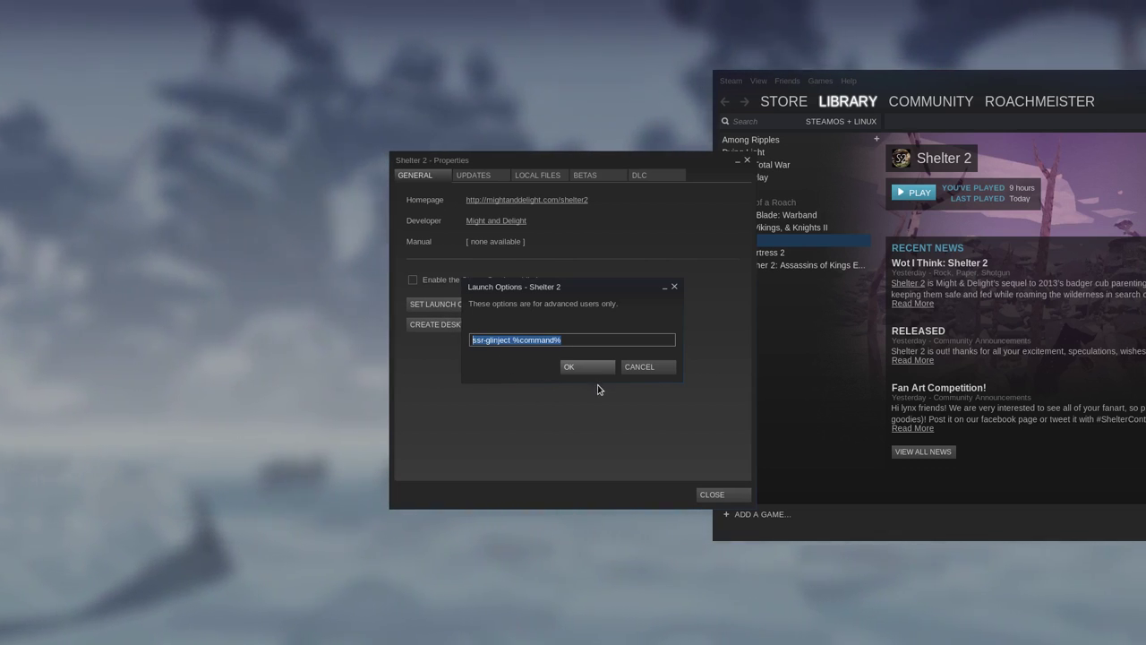
click(594, 366)
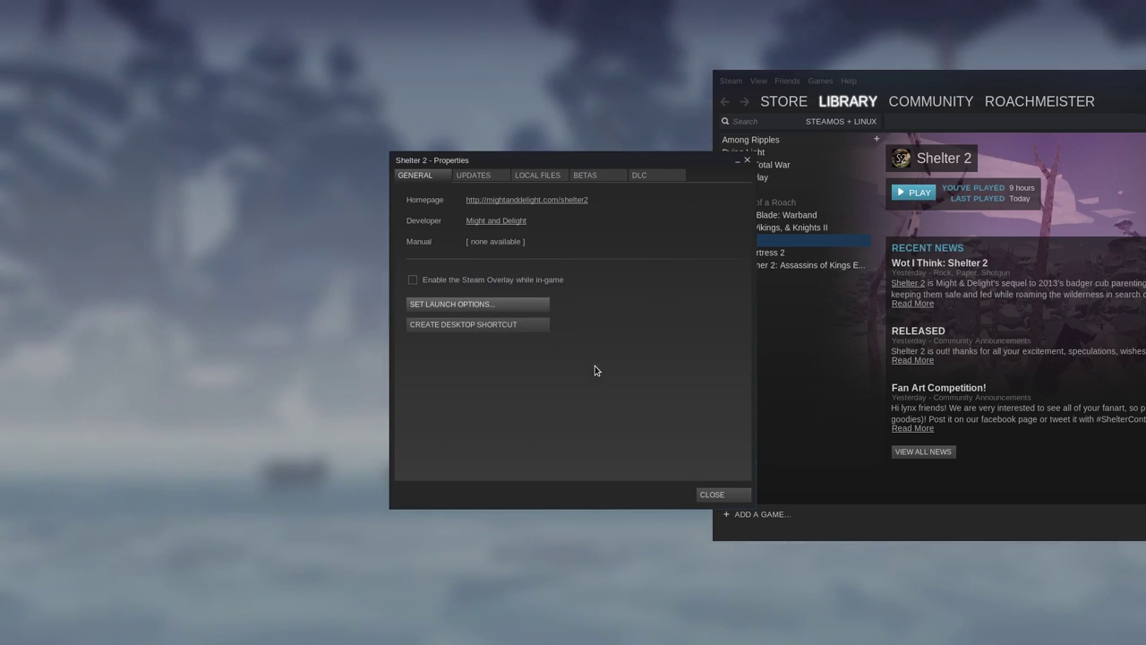
click(721, 493)
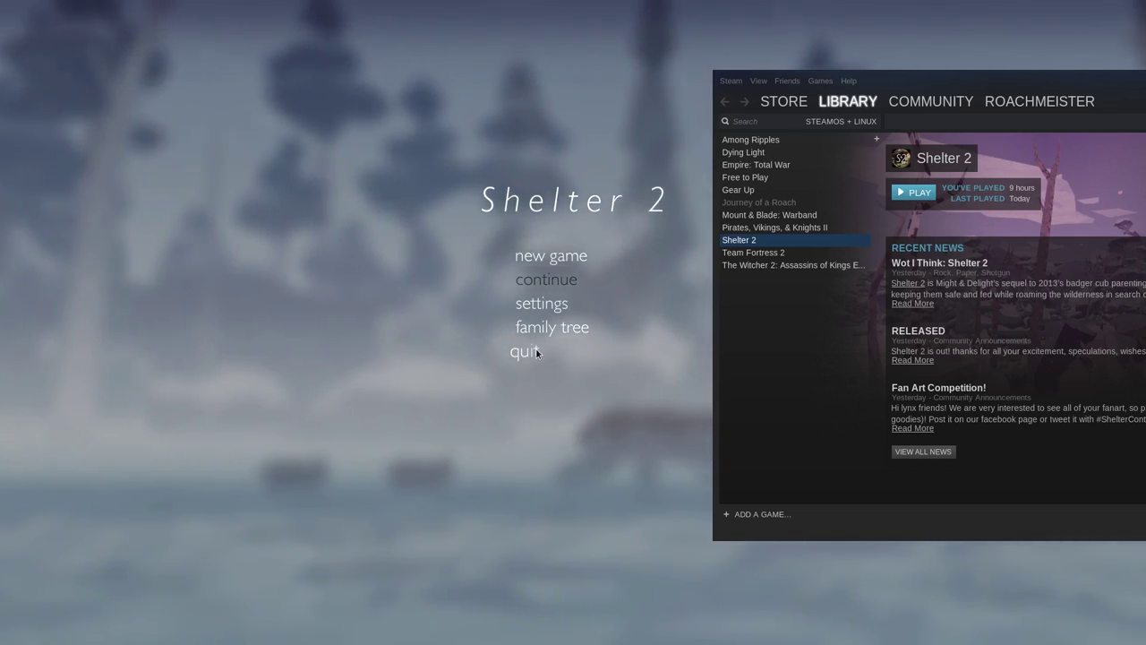
Exit Shelter 2, then accept its Steam launch options as ssr-glinject %command% and close the game's properties
click(537, 351)
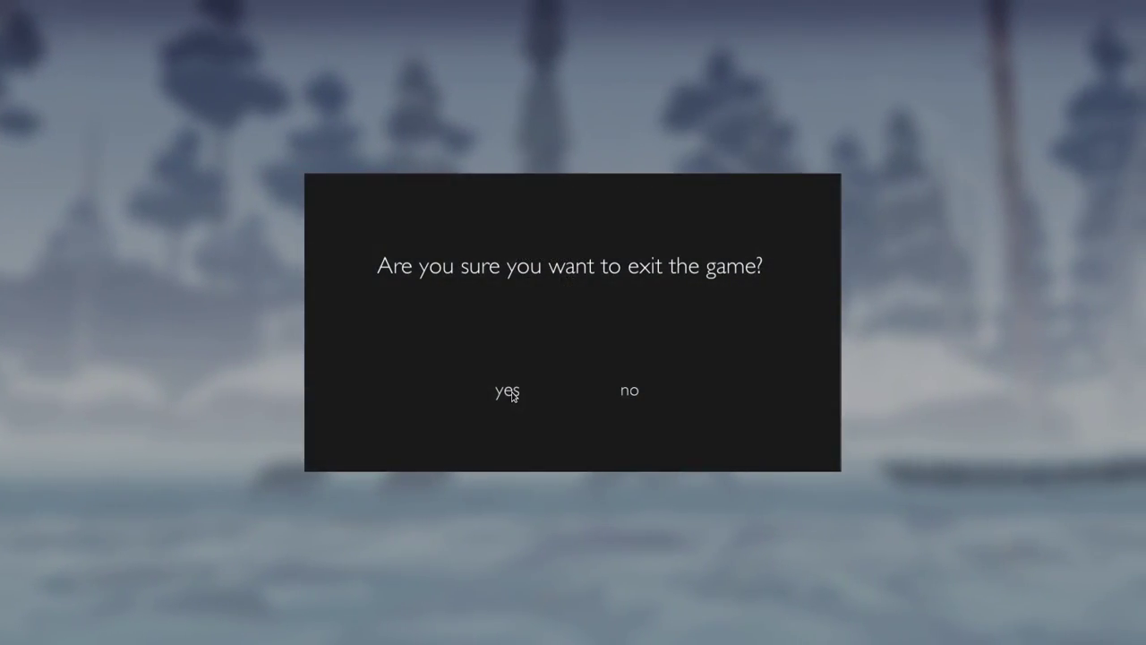
click(509, 392)
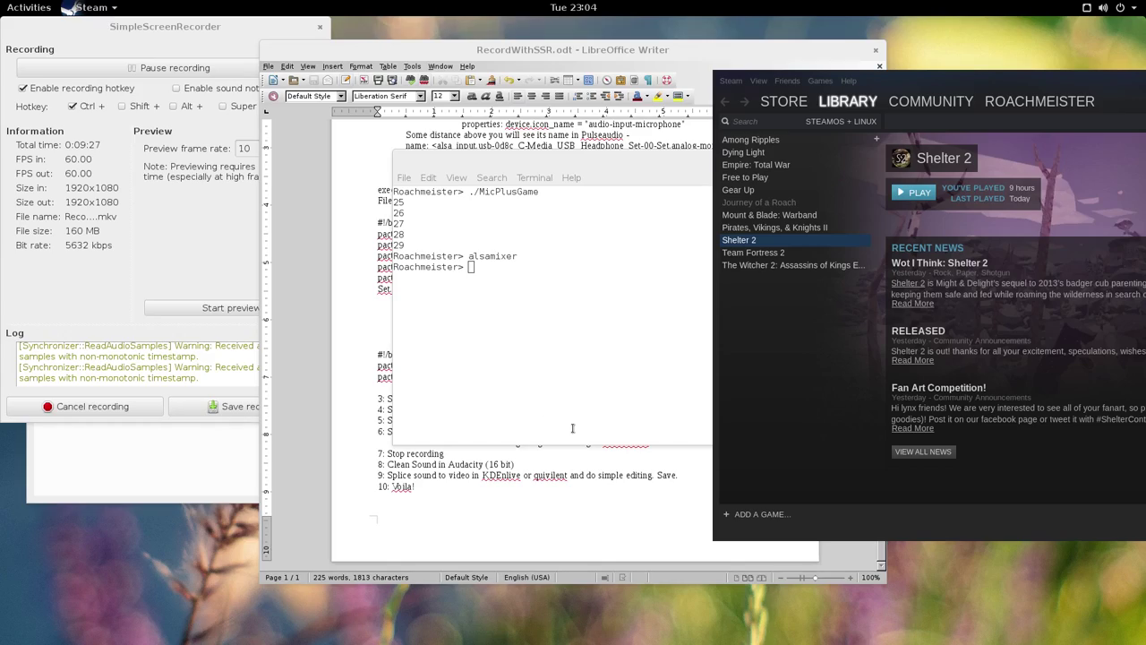
right_click(739, 245)
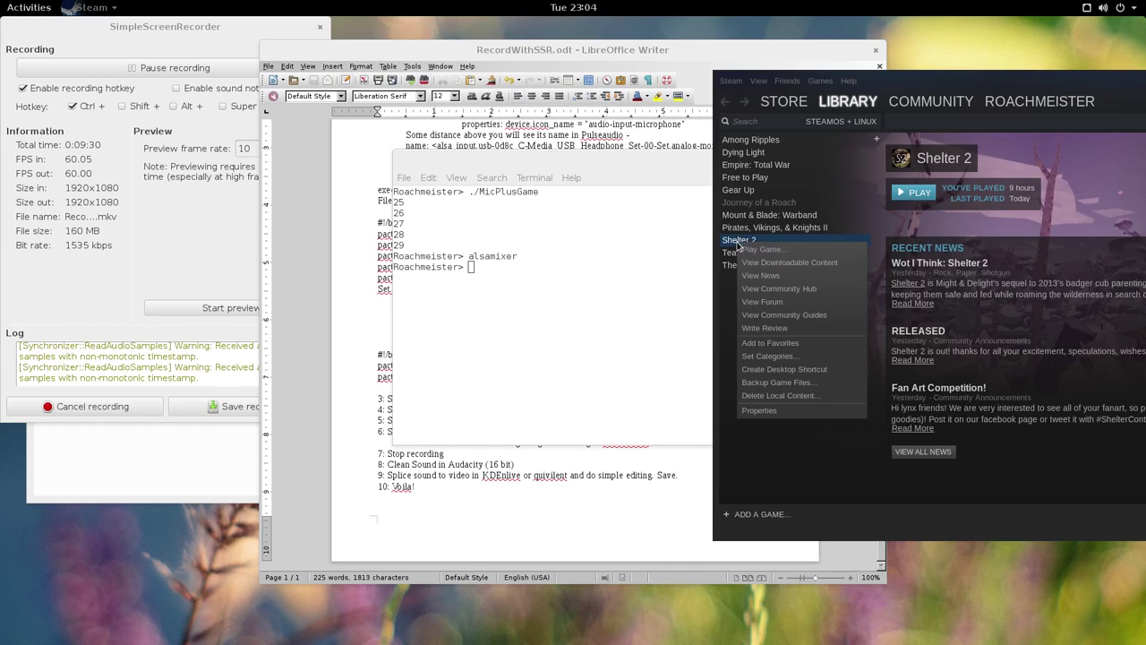
click(760, 414)
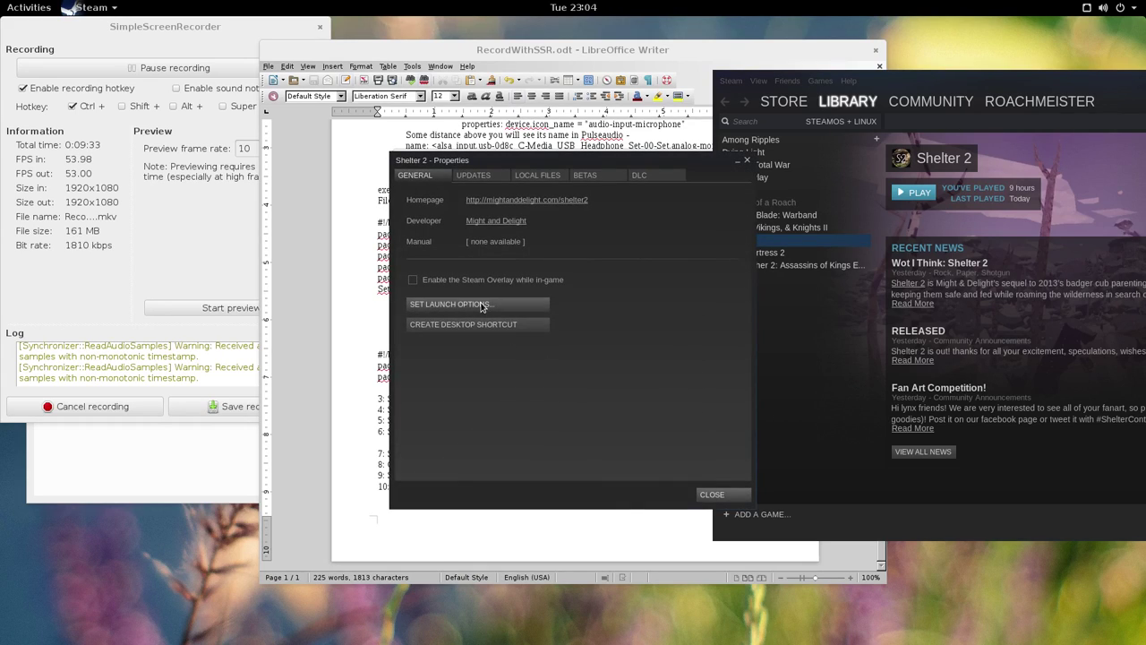
click(482, 306)
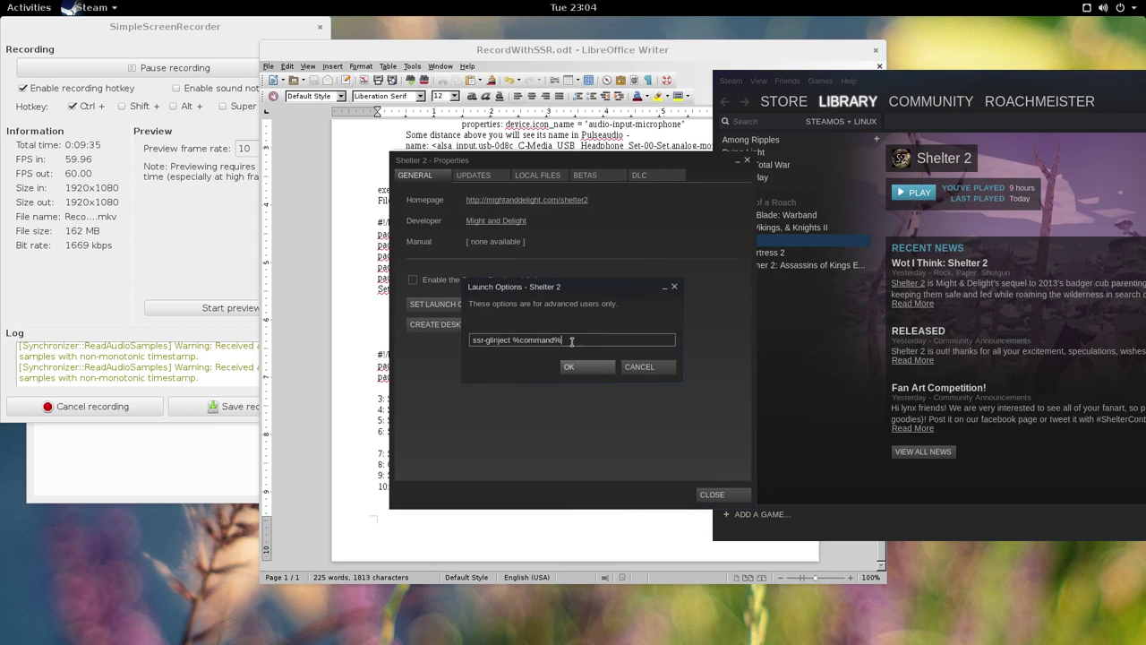
click(570, 369)
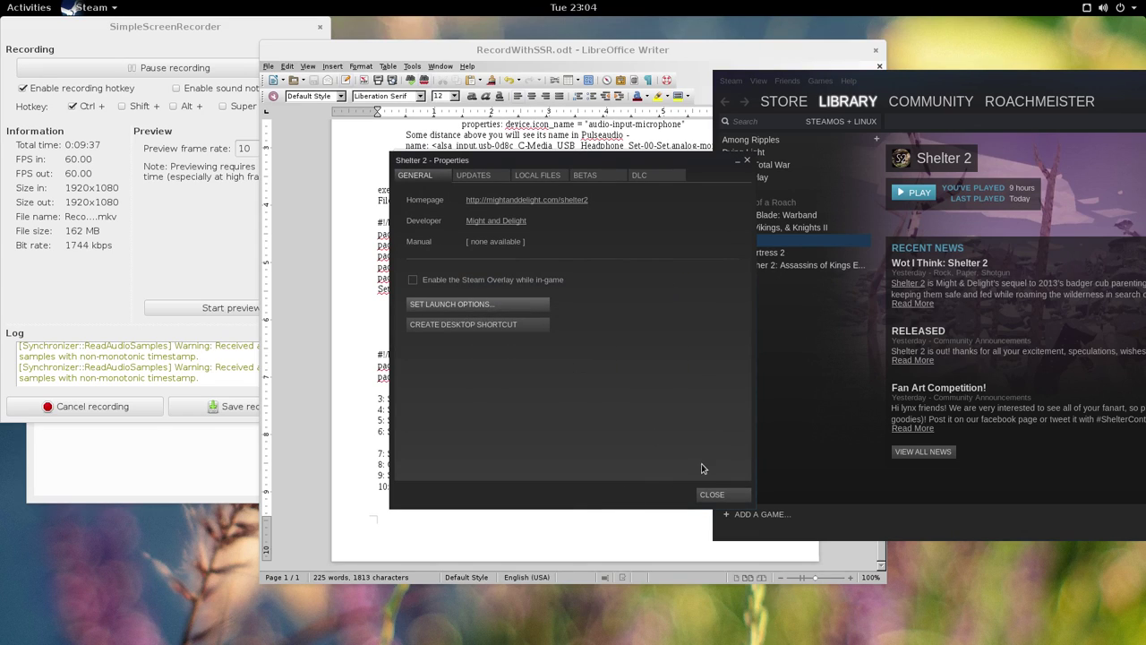
click(711, 494)
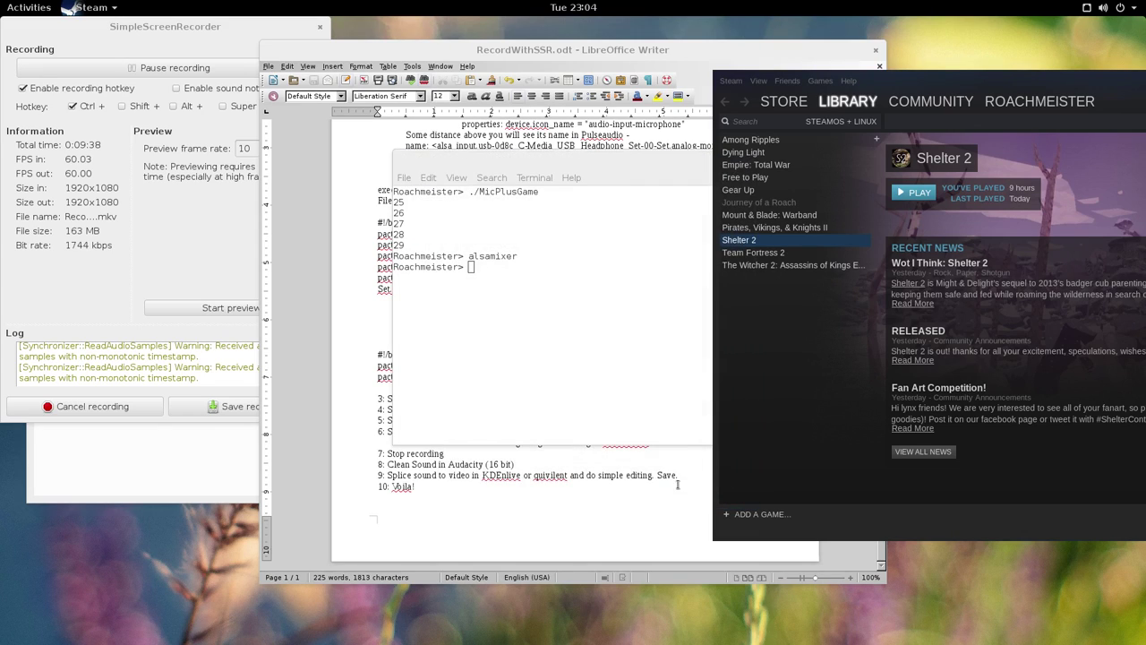
Add the line ssr-glinject %command% below step 4 in the RecordWithSSR.odt notes
click(601, 520)
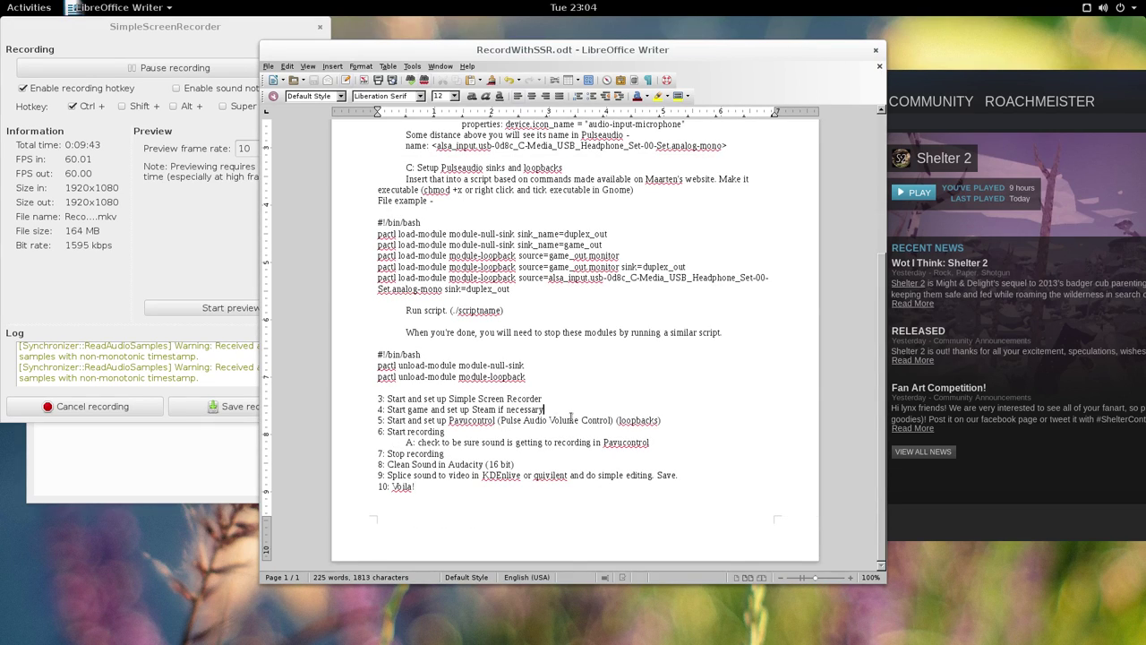
key(Return)
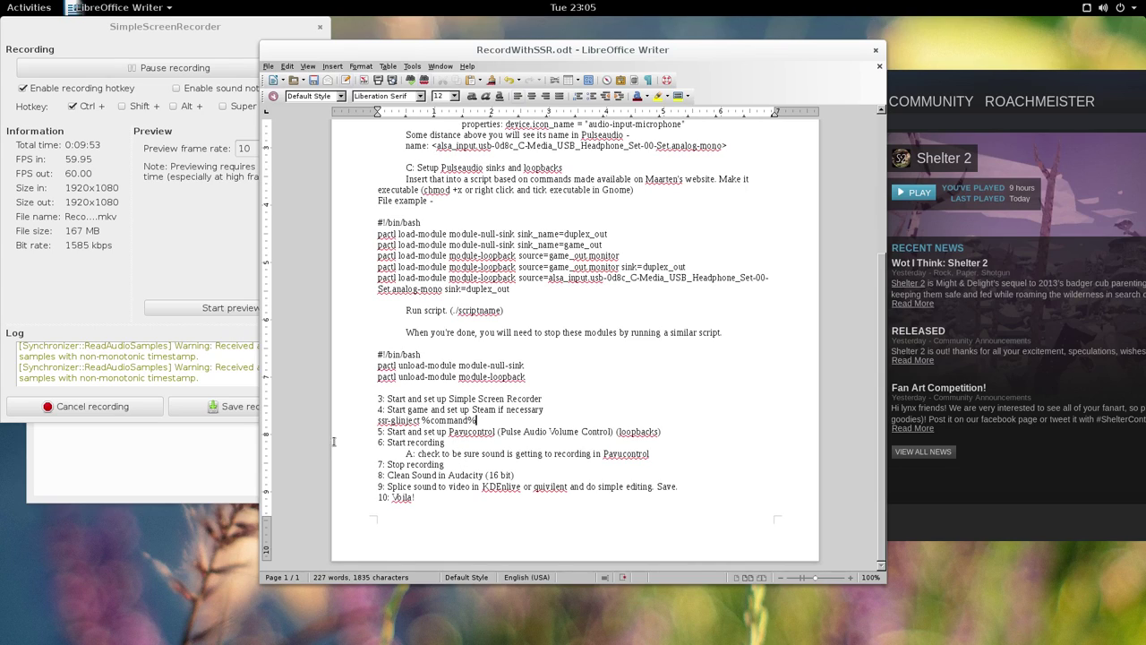
Launch Shelter 2 from Steam and show the output choices for its playback stream in Volume Control
click(1053, 467)
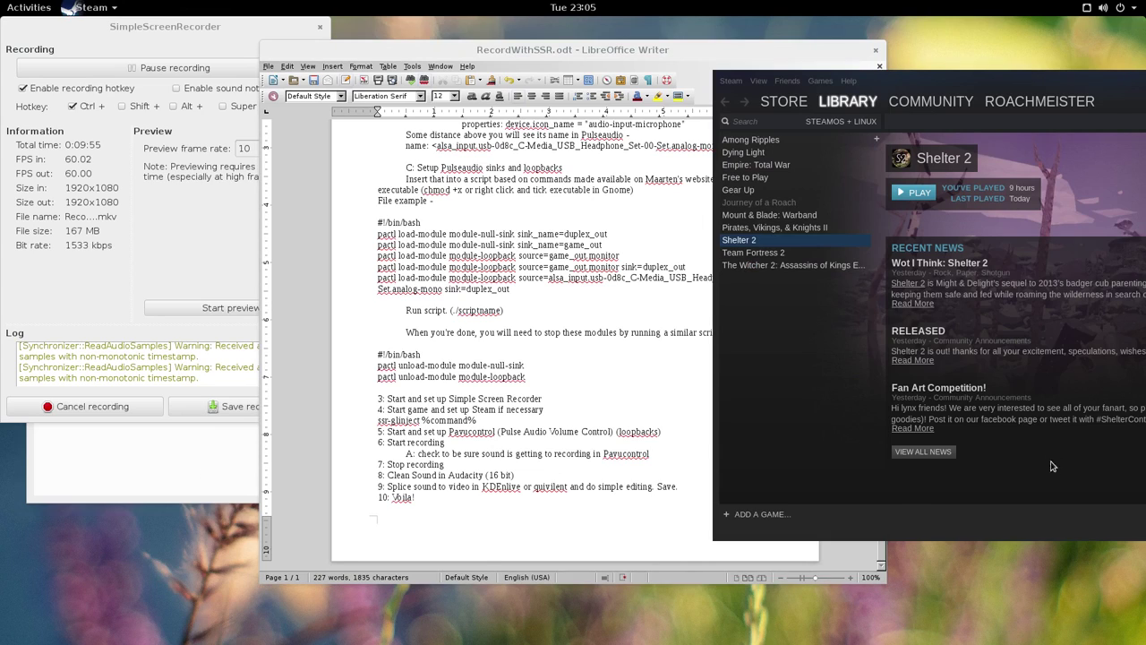
click(915, 192)
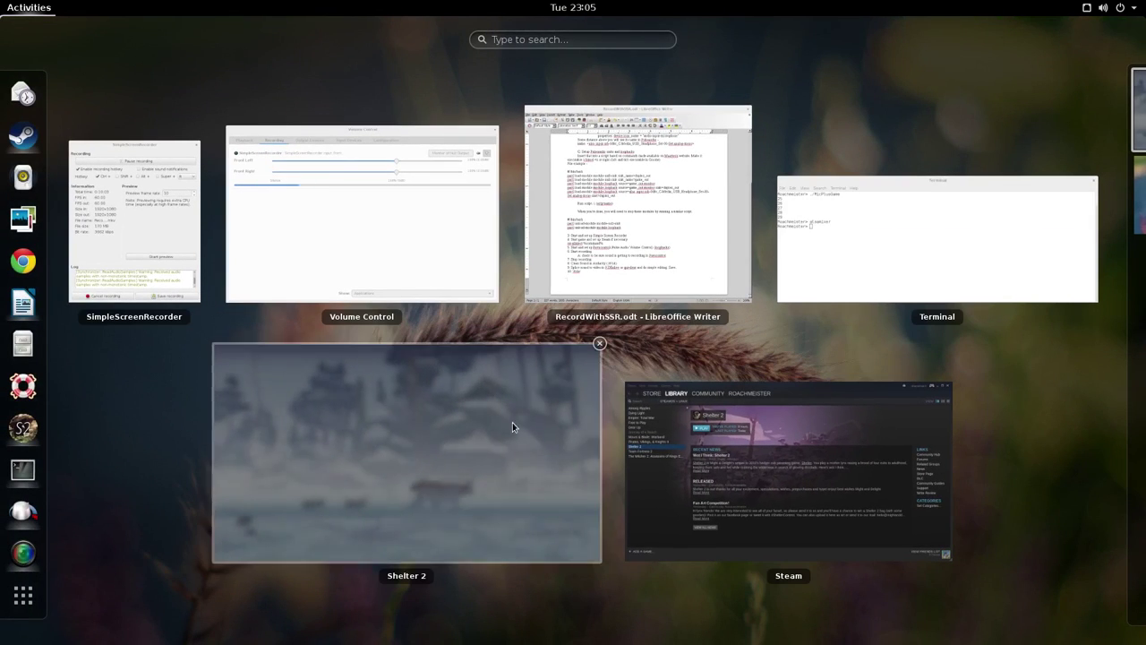
click(384, 243)
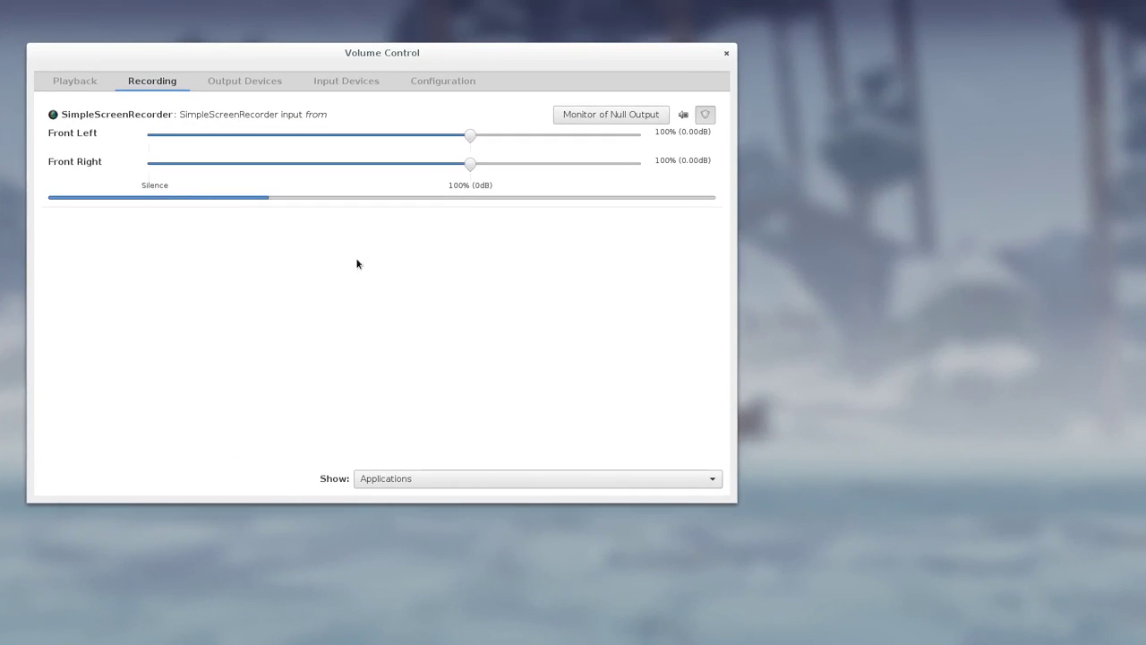
click(75, 80)
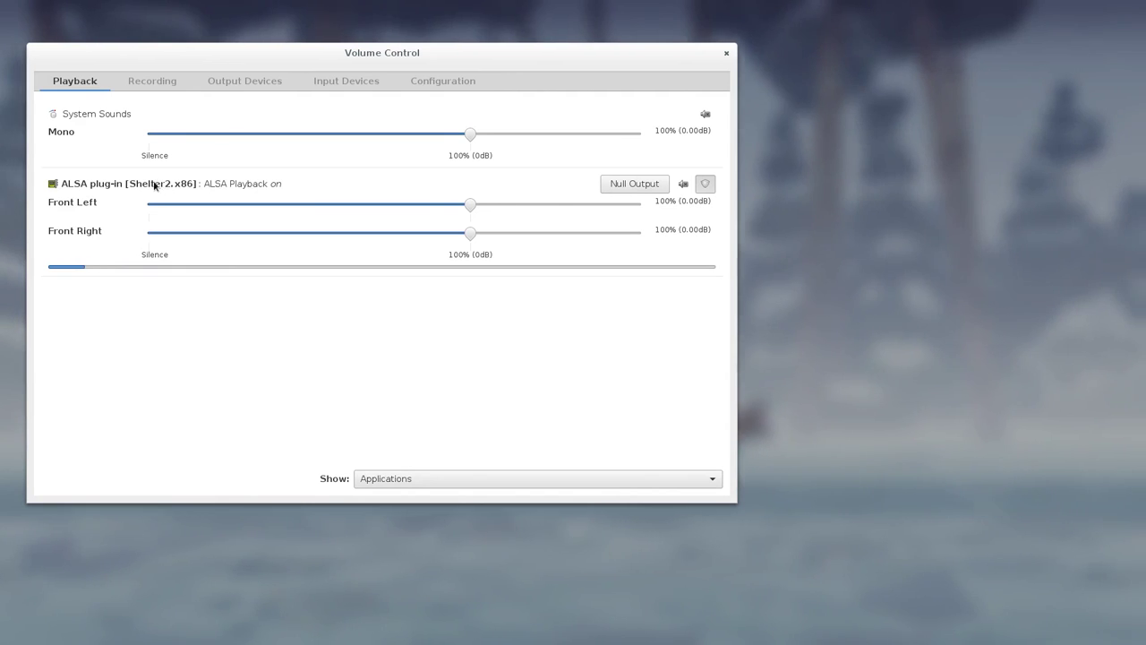
click(631, 185)
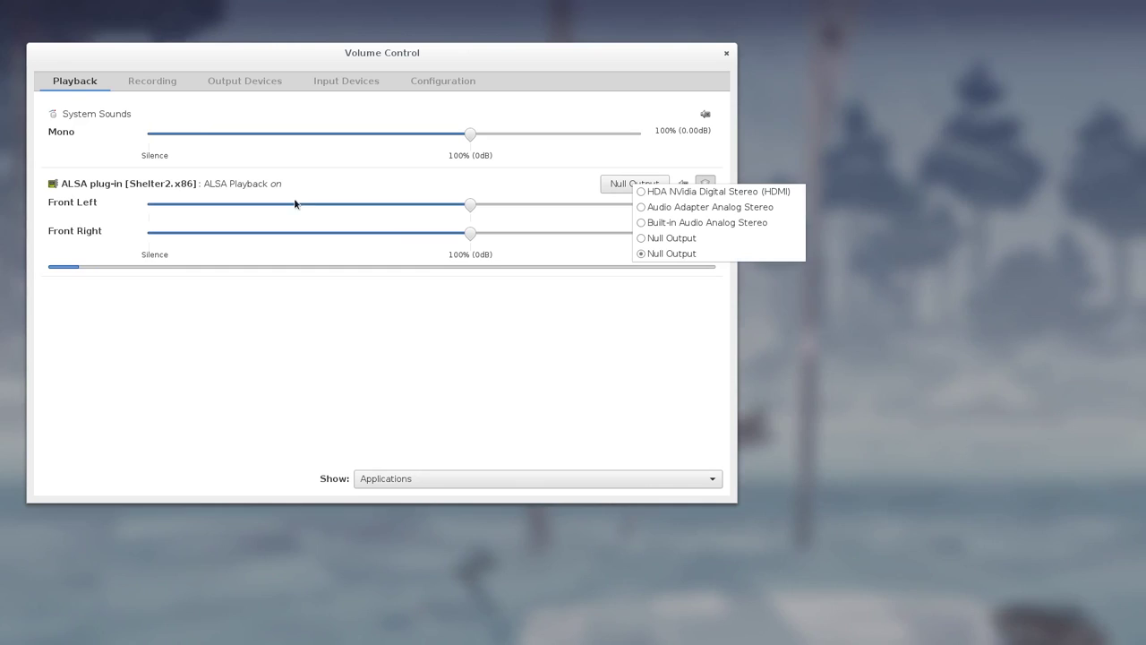
Look at the input source choices for SimpleScreenRecorder's recording stream, leaving the source as Monitor of Null Output
click(157, 83)
click(154, 81)
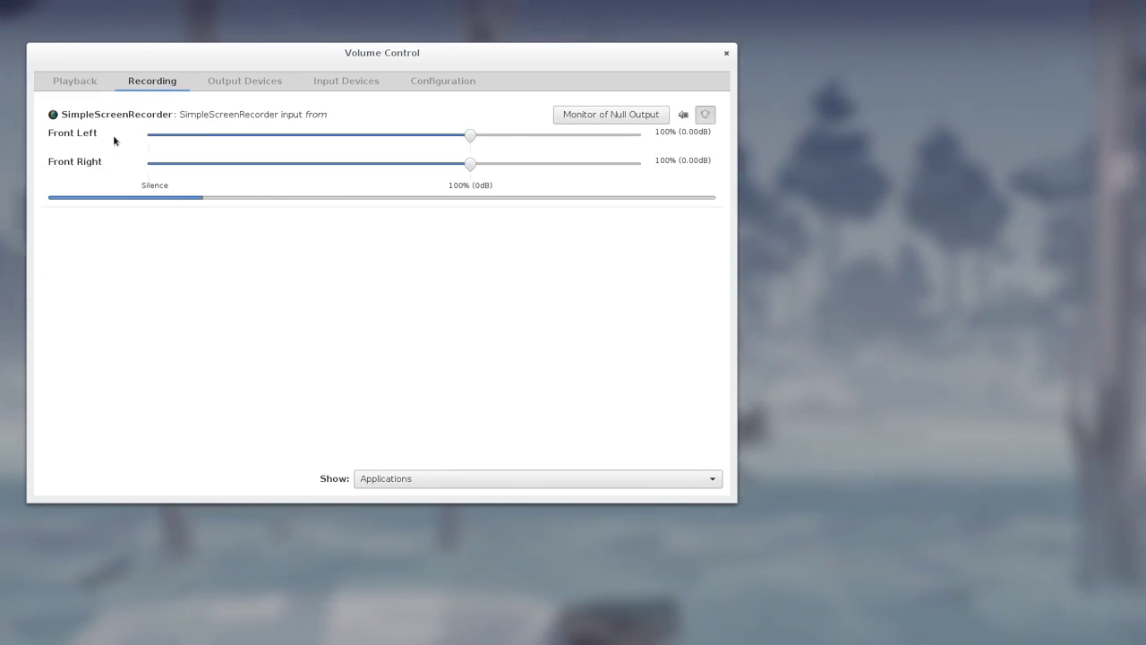
click(586, 115)
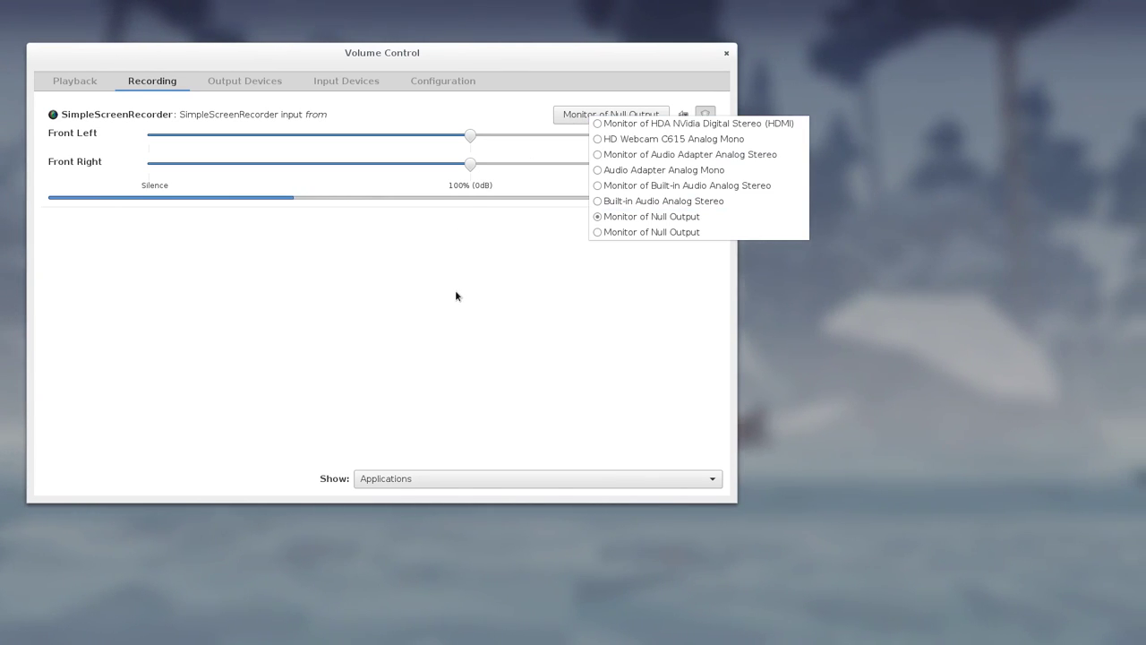
click(456, 296)
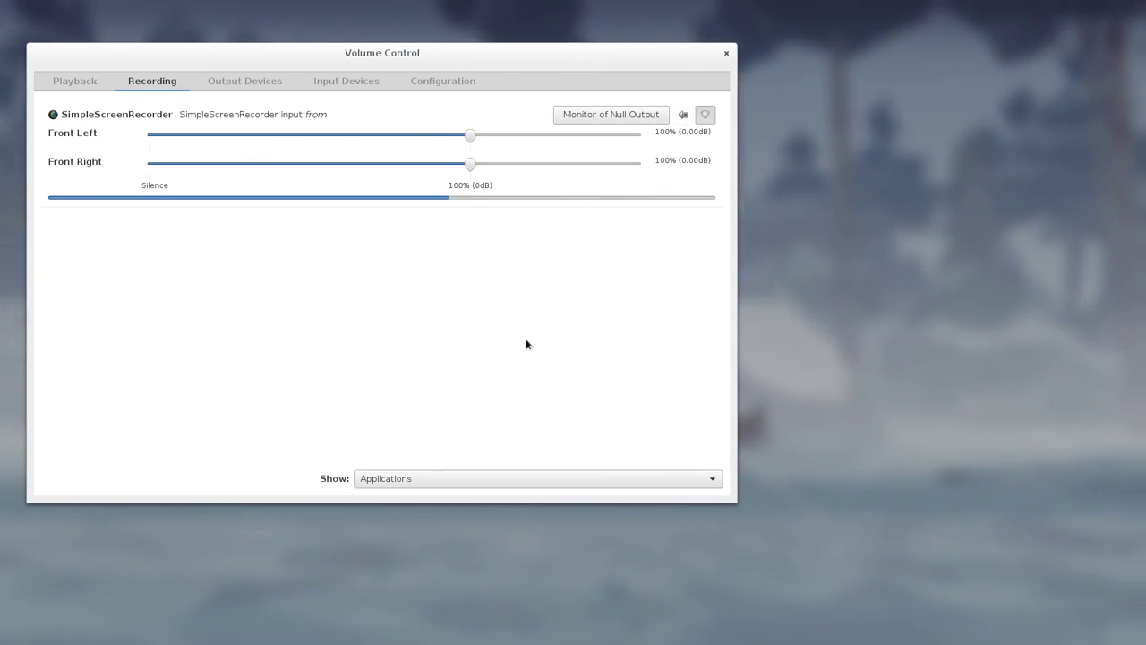
Return to Shelter 2, exit the game, and show the playback streams in Volume Control
click(868, 340)
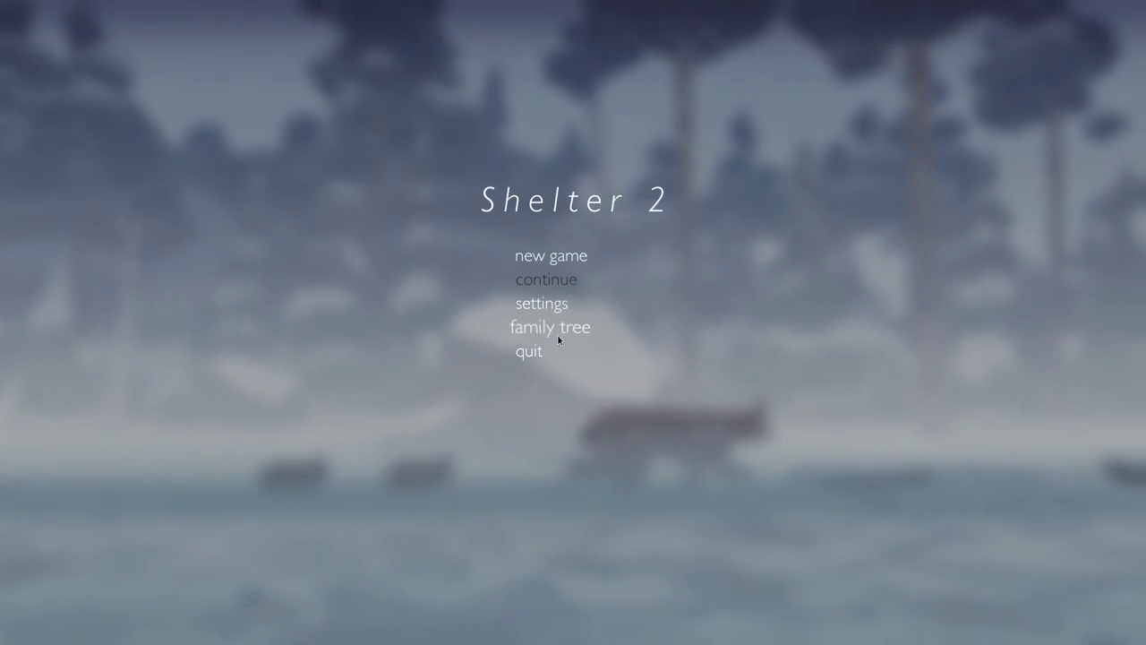
click(542, 350)
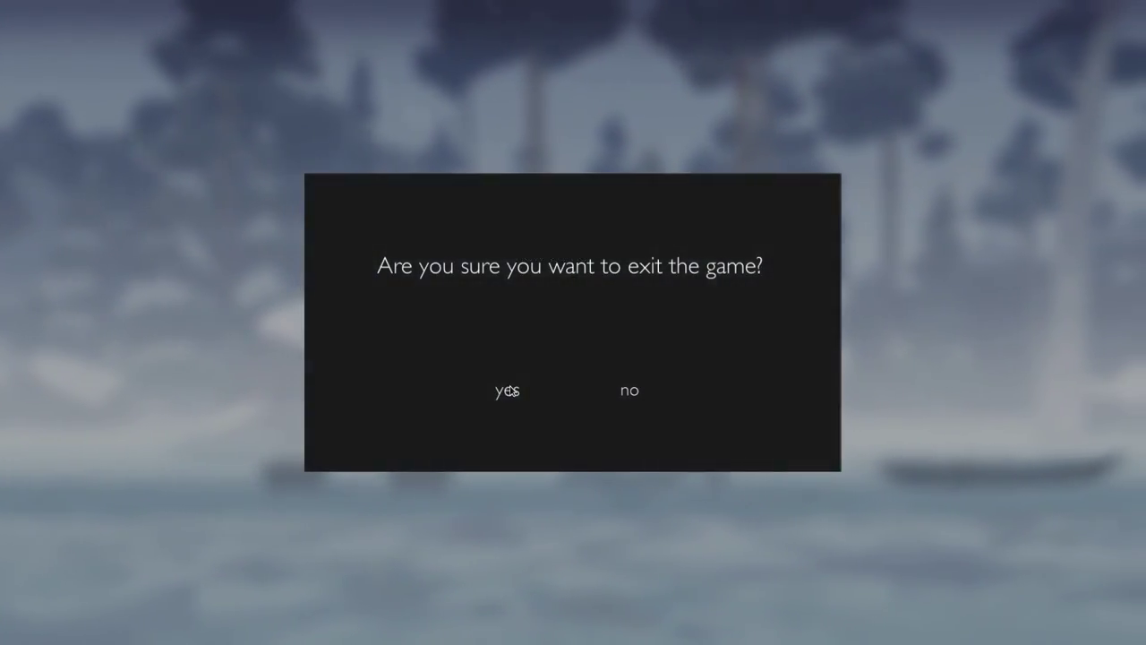
click(508, 391)
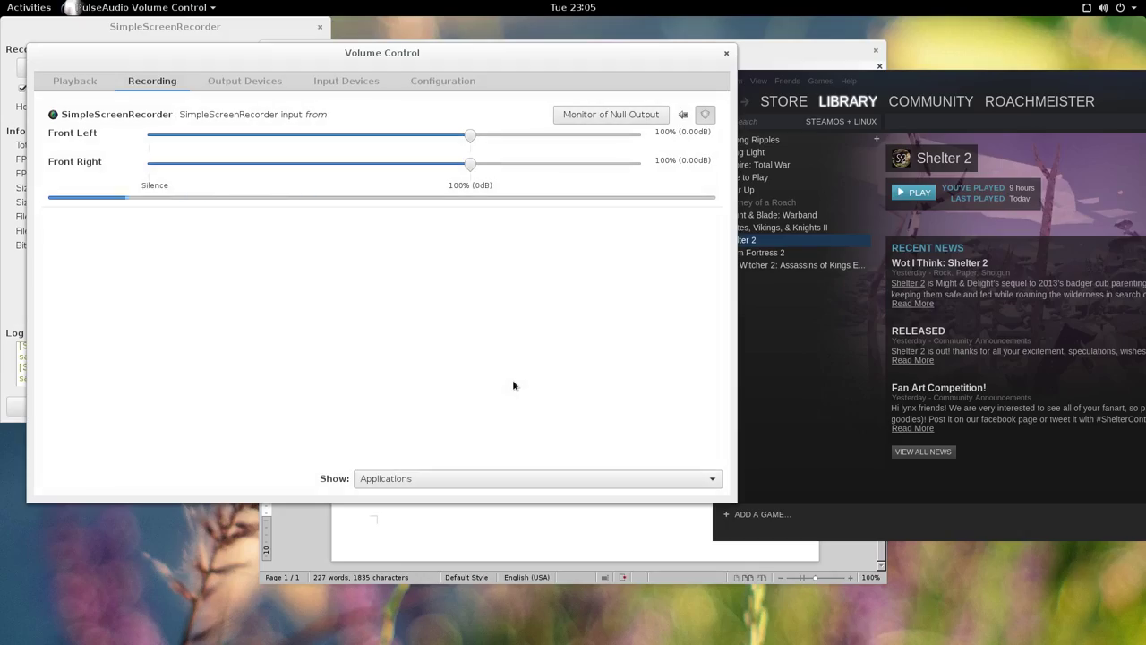
click(72, 82)
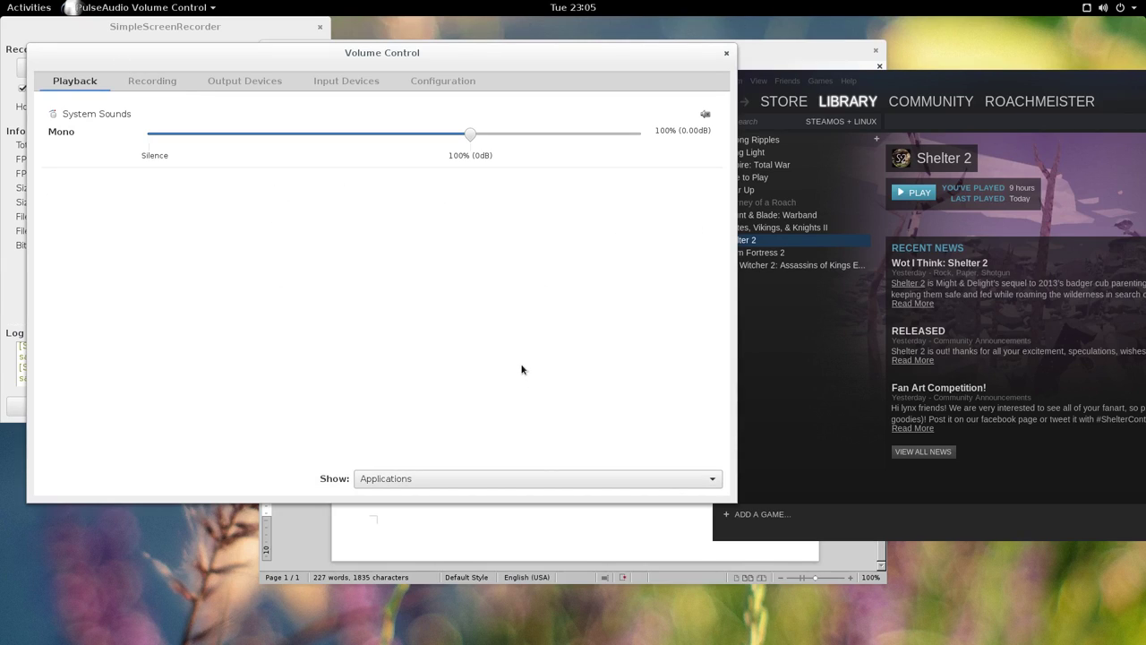
Highlight the Pavucontrol sound check under step 6 of the notes, look at the SimpleScreenRecorder window, and return to the notes
key(super)
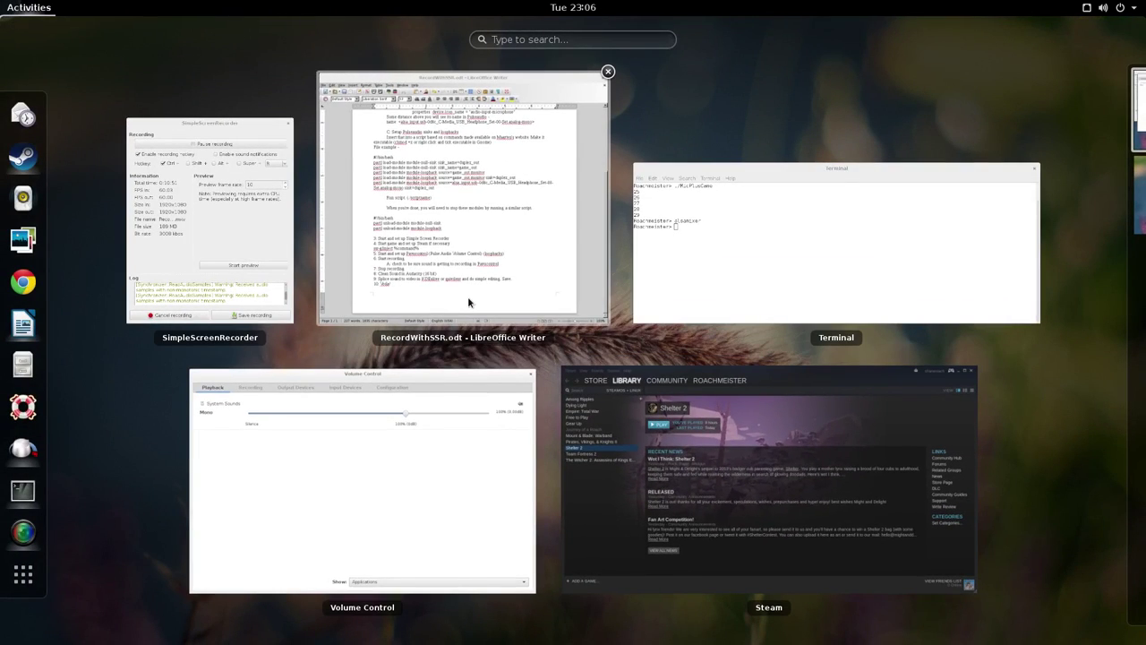
click(467, 301)
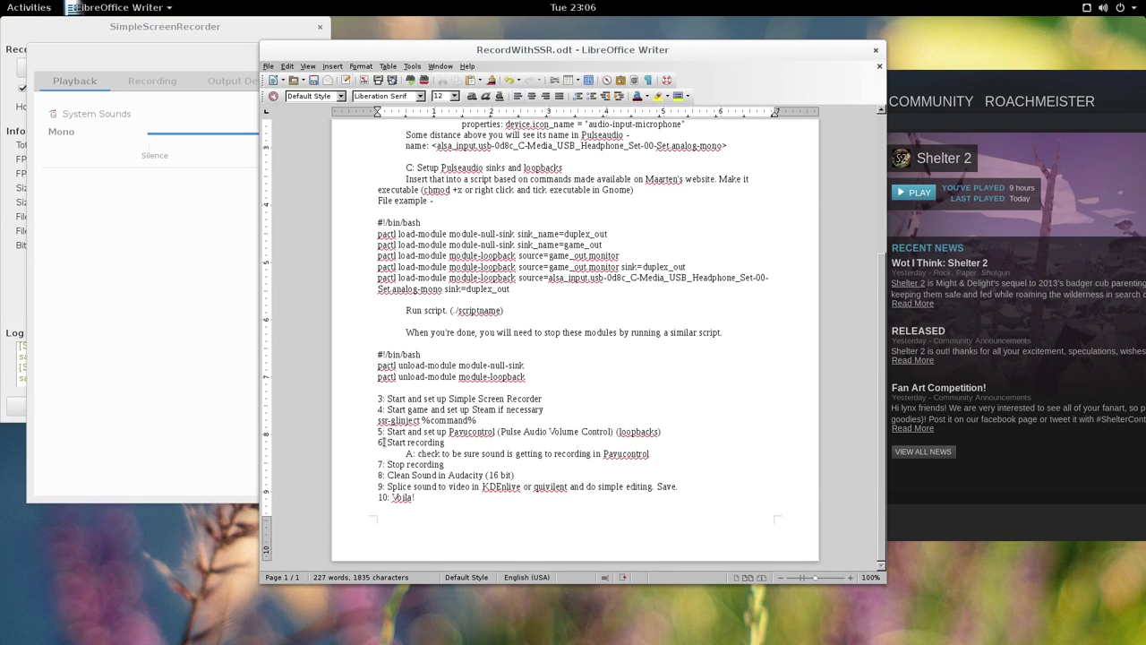
drag(481, 453, 644, 453)
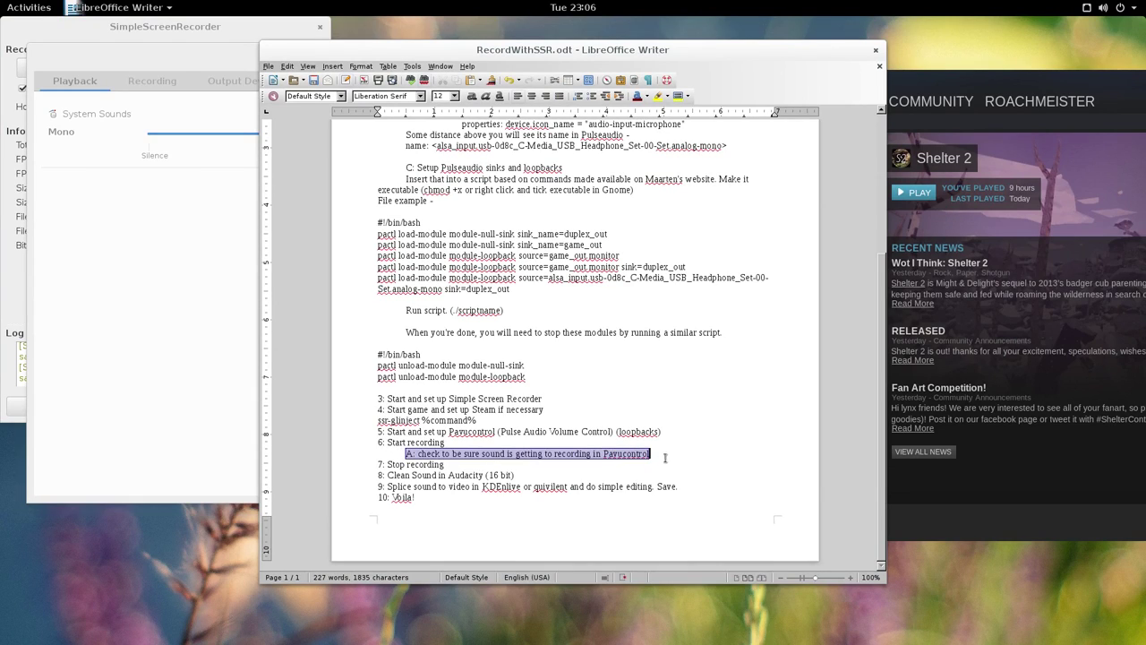
click(467, 465)
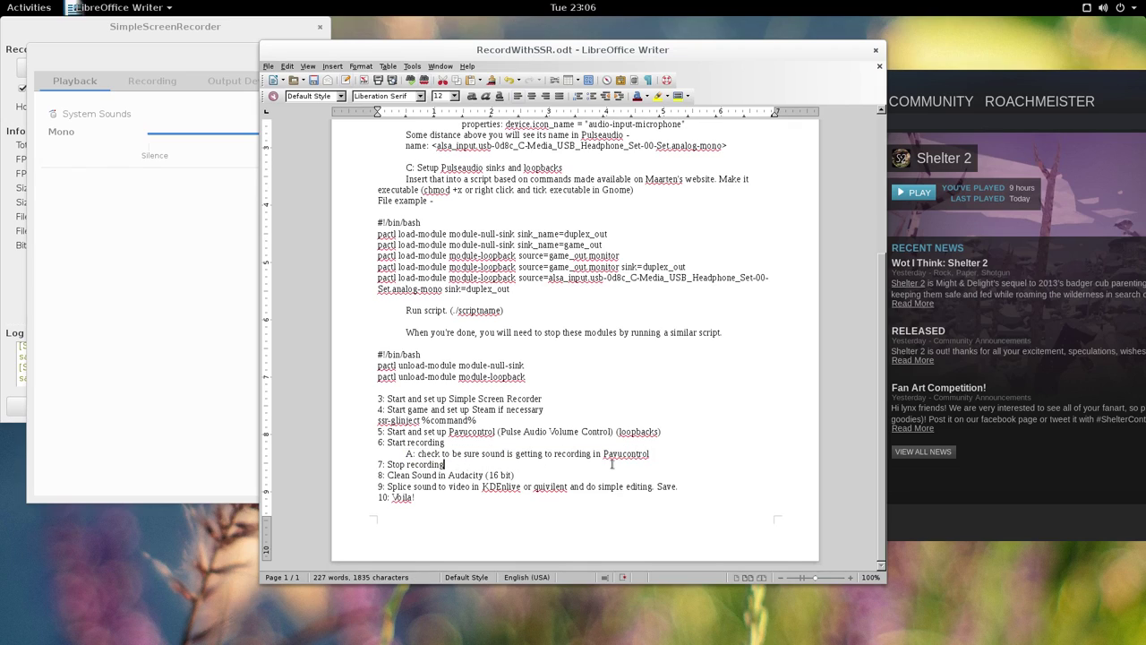
click(221, 30)
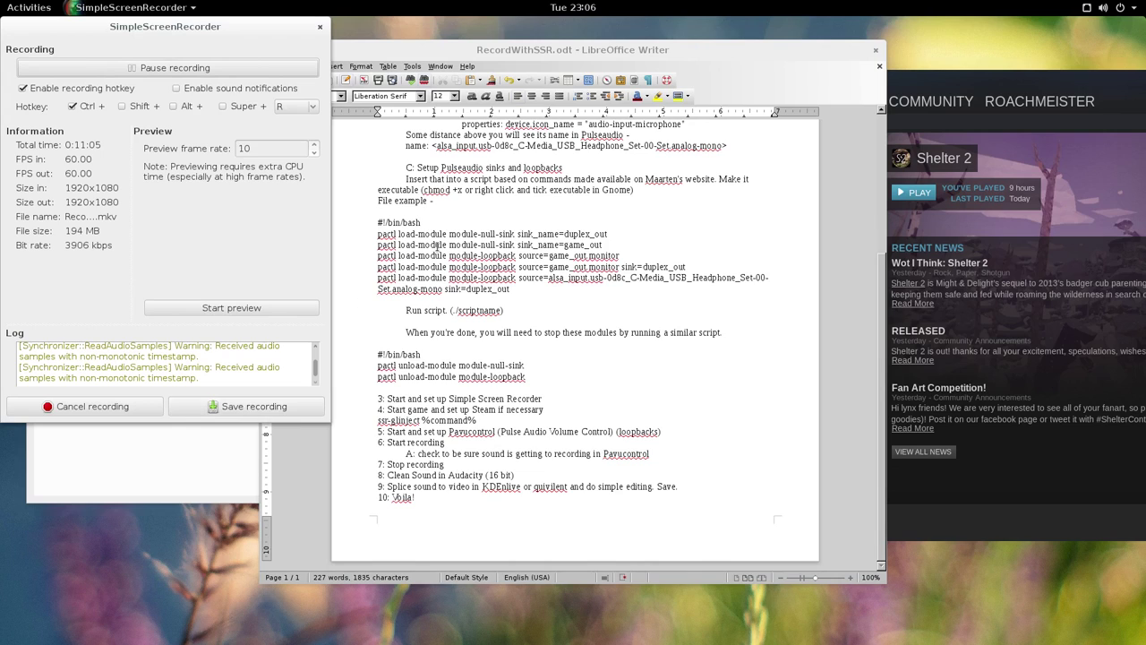
click(650, 399)
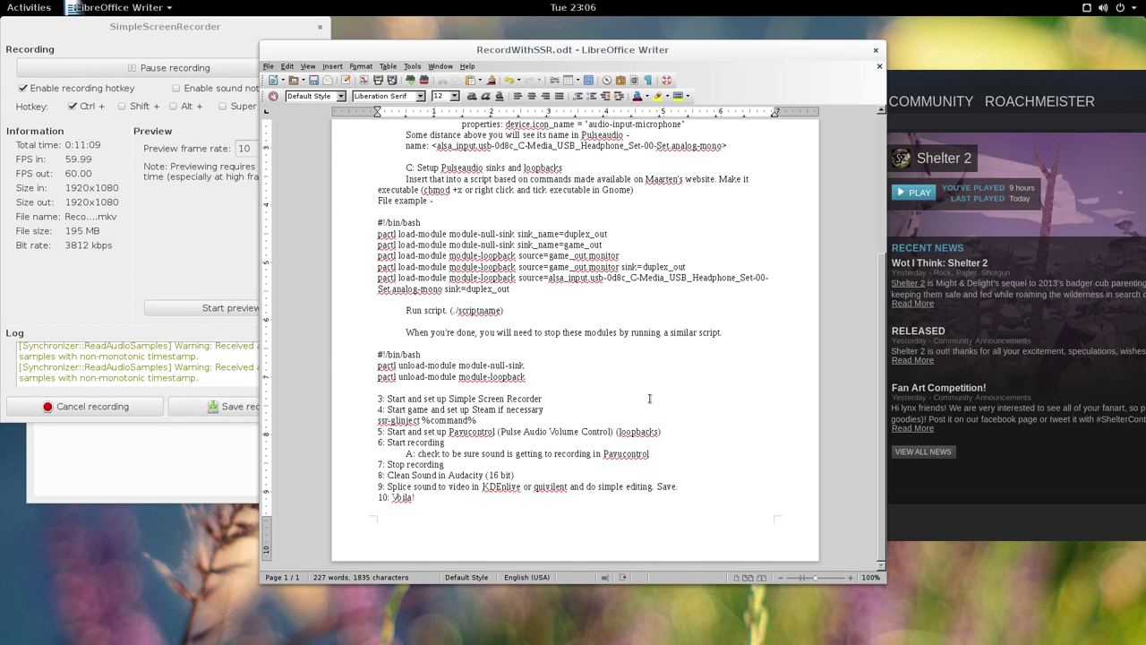
Find and launch Audacity, and dismiss its welcome message
mouse_move(1, 2)
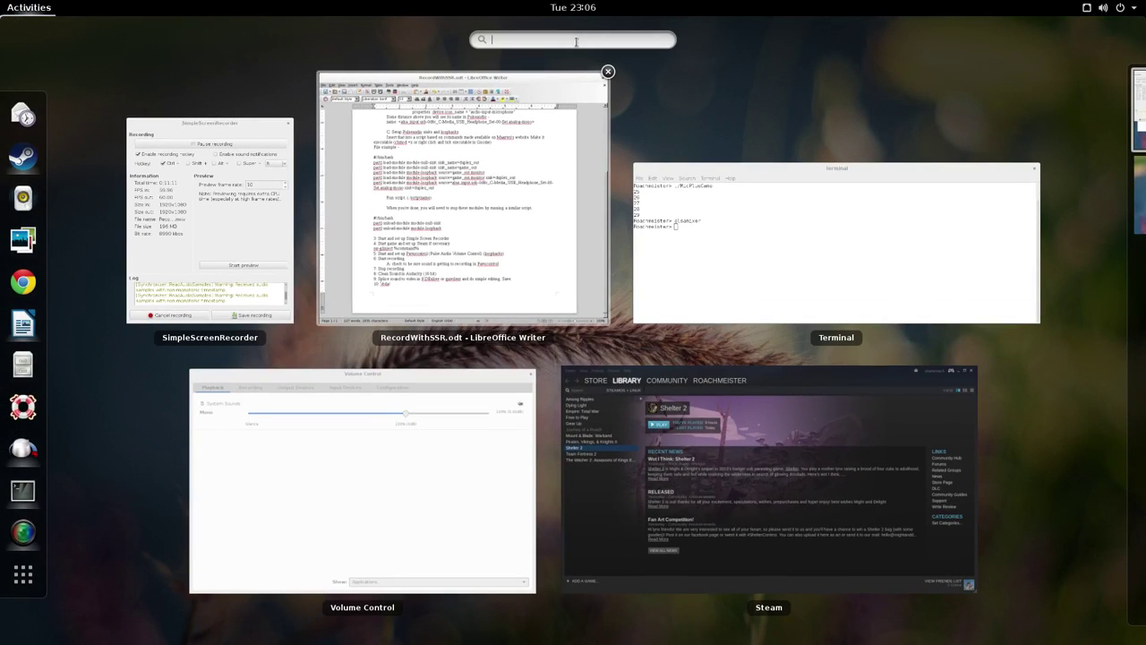
text(aud)
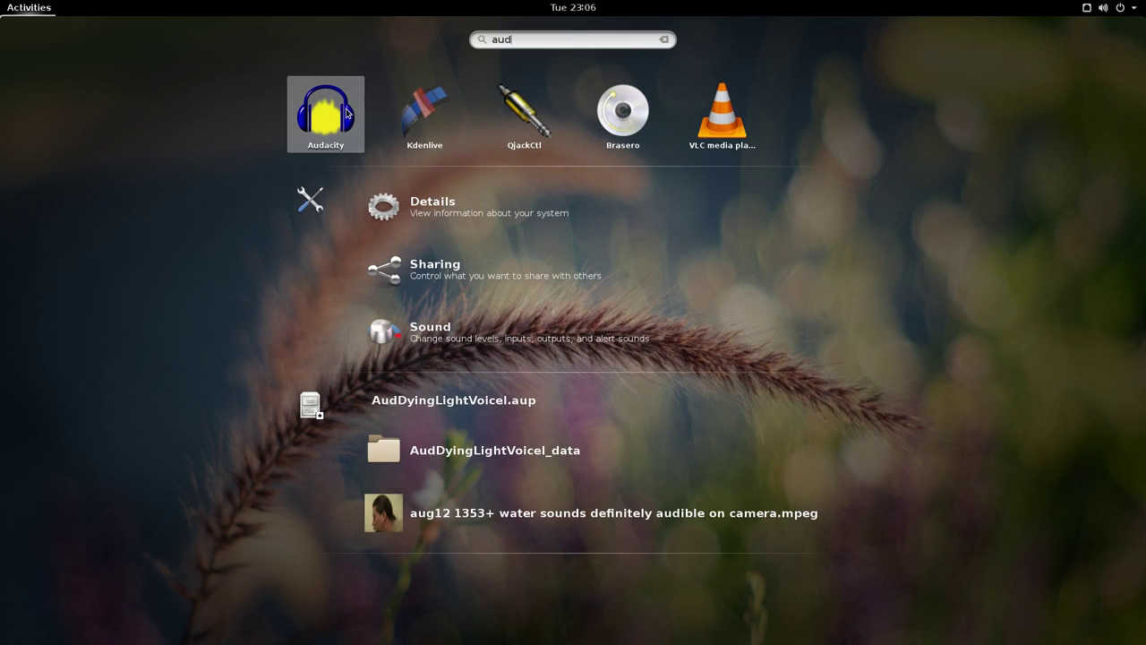
key(Escape)
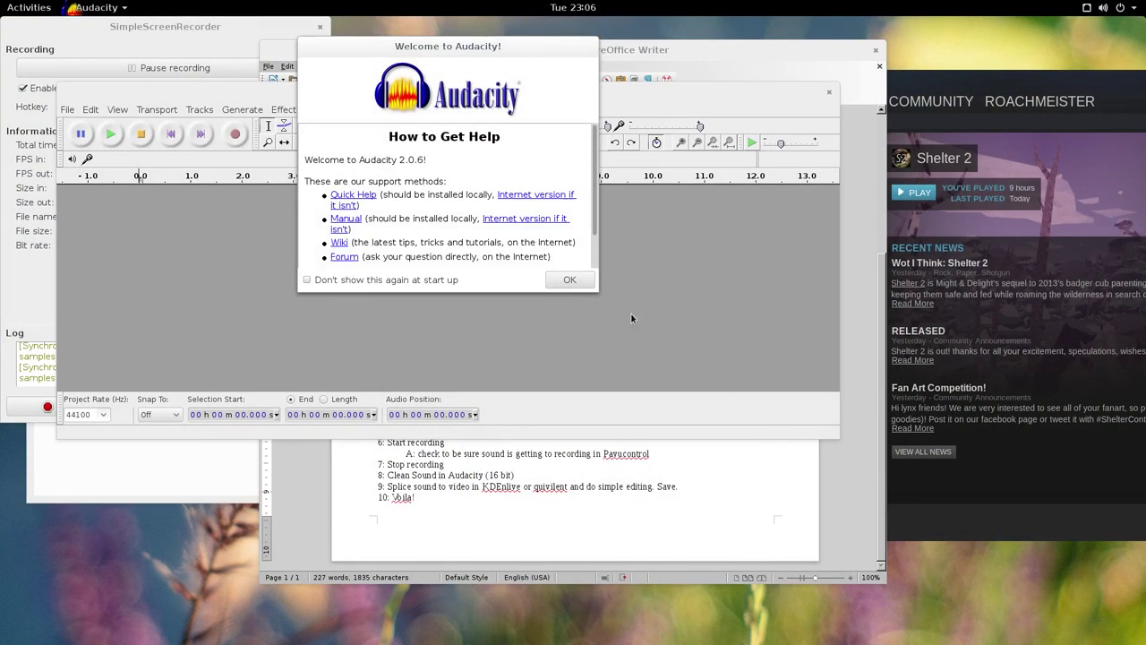
click(570, 280)
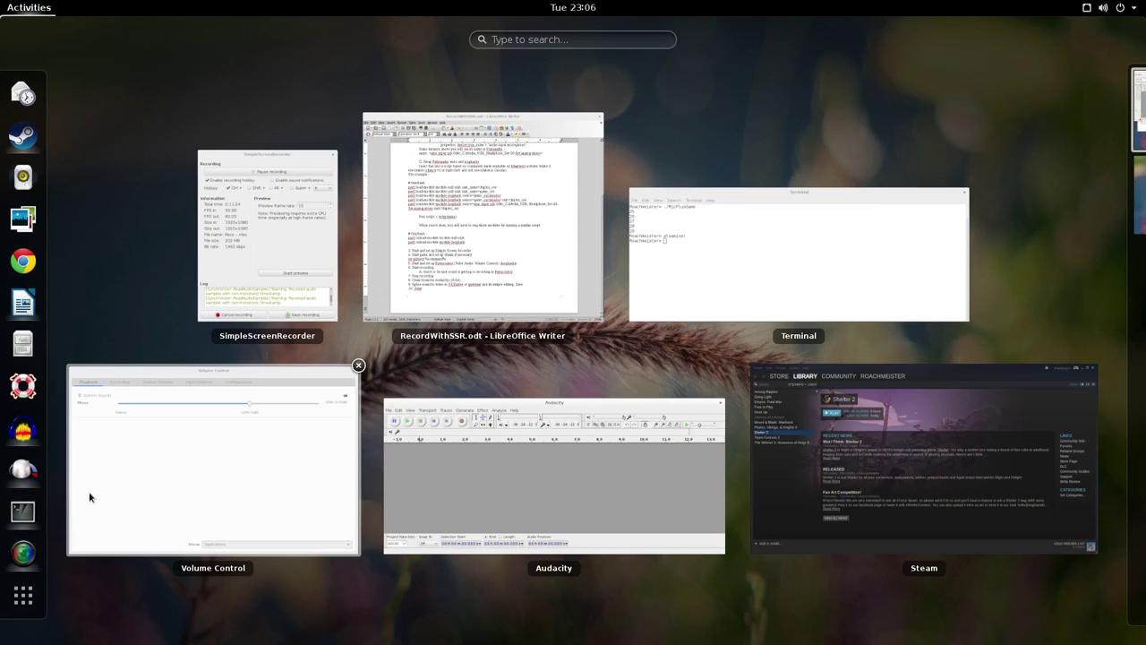
Switch to Files and open the RawFootage folder inside DyingLightWork in Videos
click(23, 345)
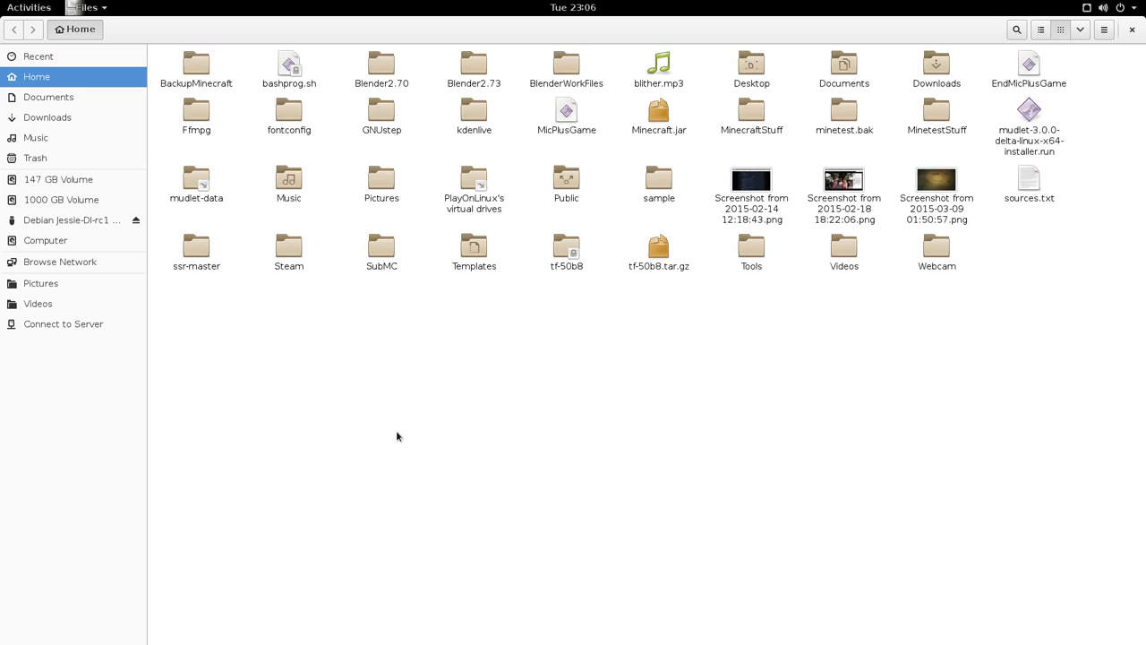
click(13, 305)
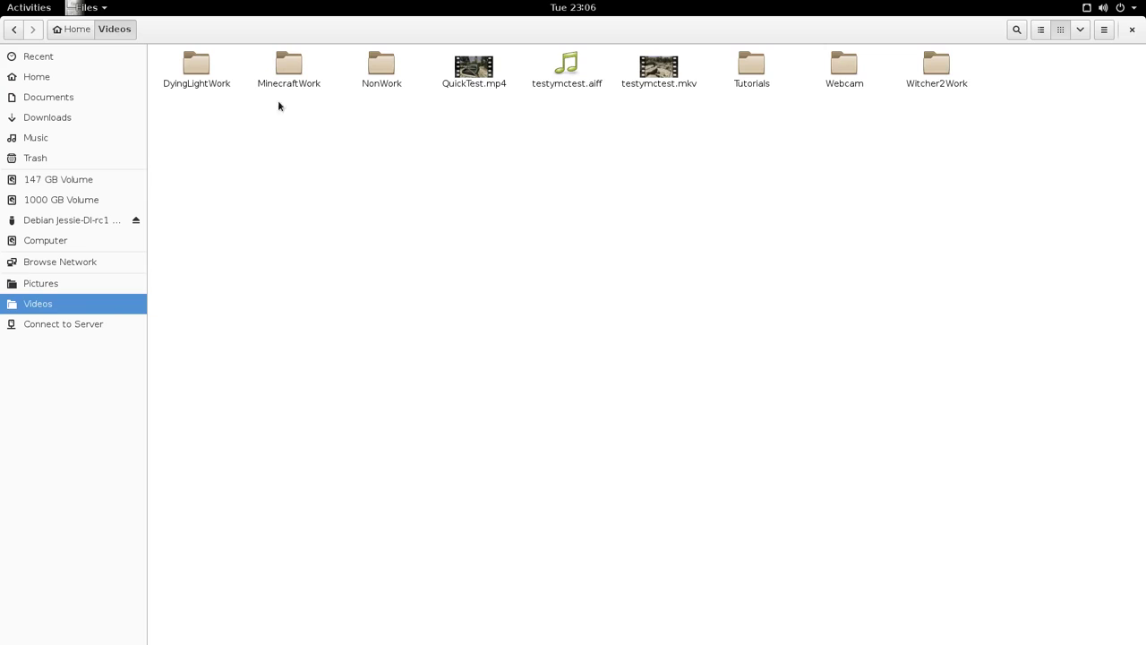
double_click(196, 68)
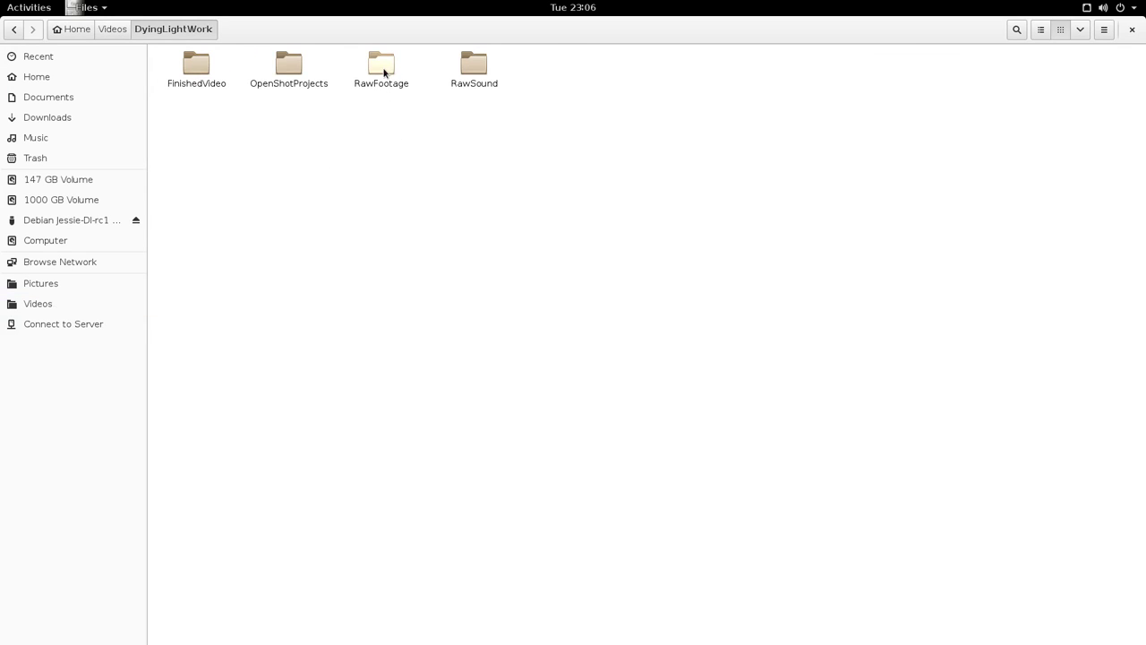
double_click(383, 68)
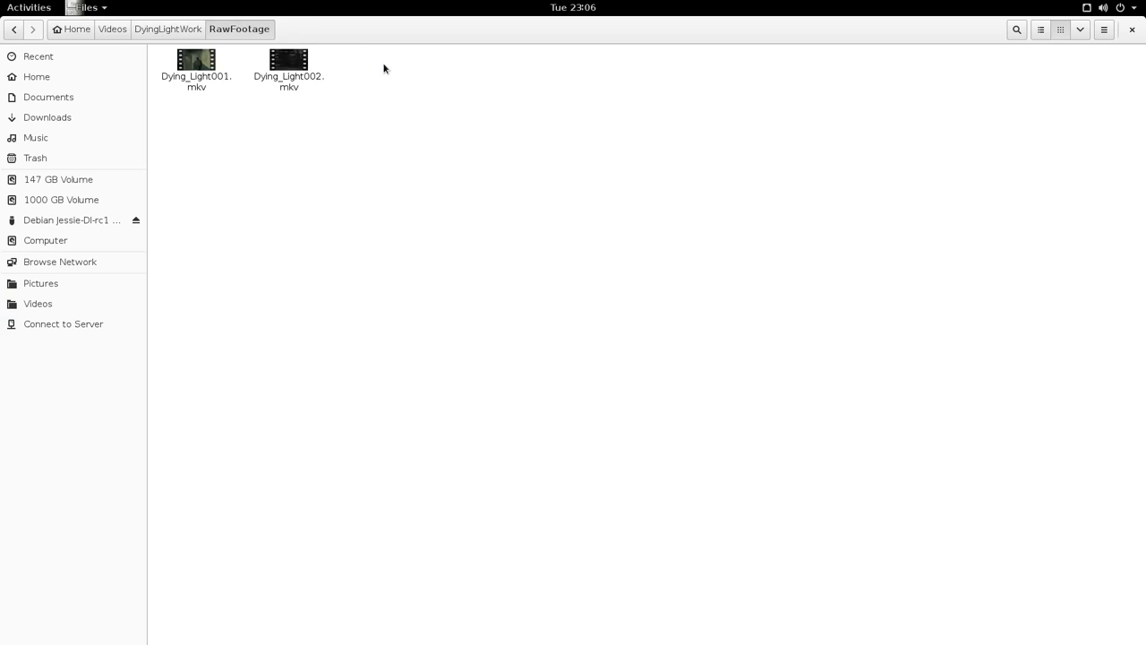
Load Dying_Light001.mkv from the RawFootage folder into Audacity and play its audio from about 1:40
drag(204, 61, 341, 272)
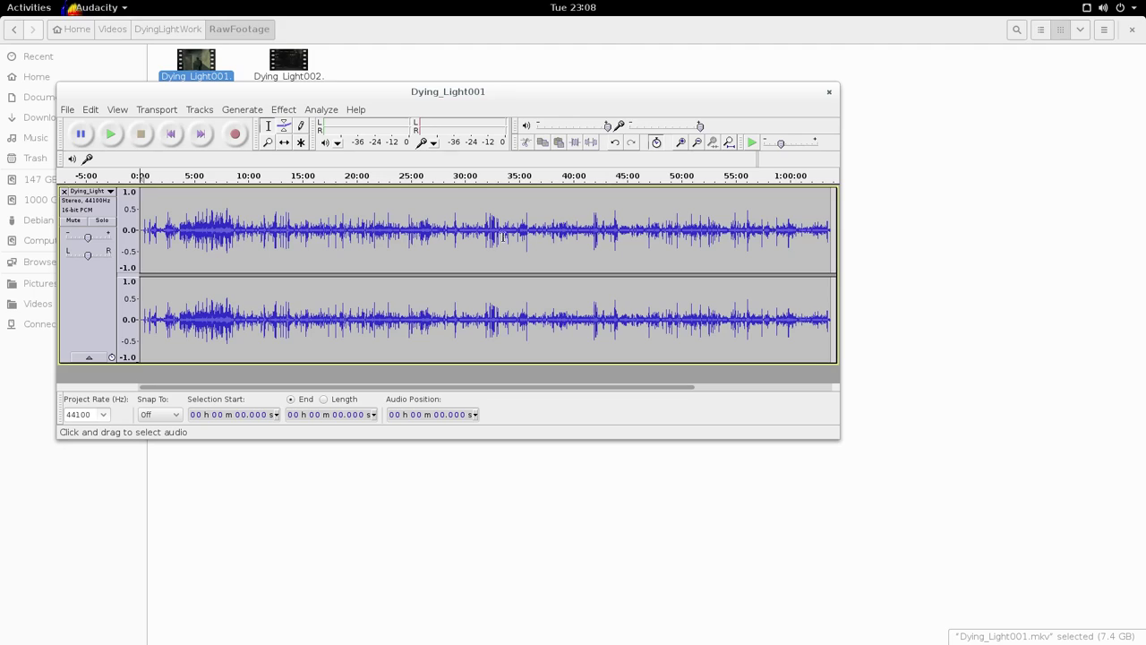
click(110, 136)
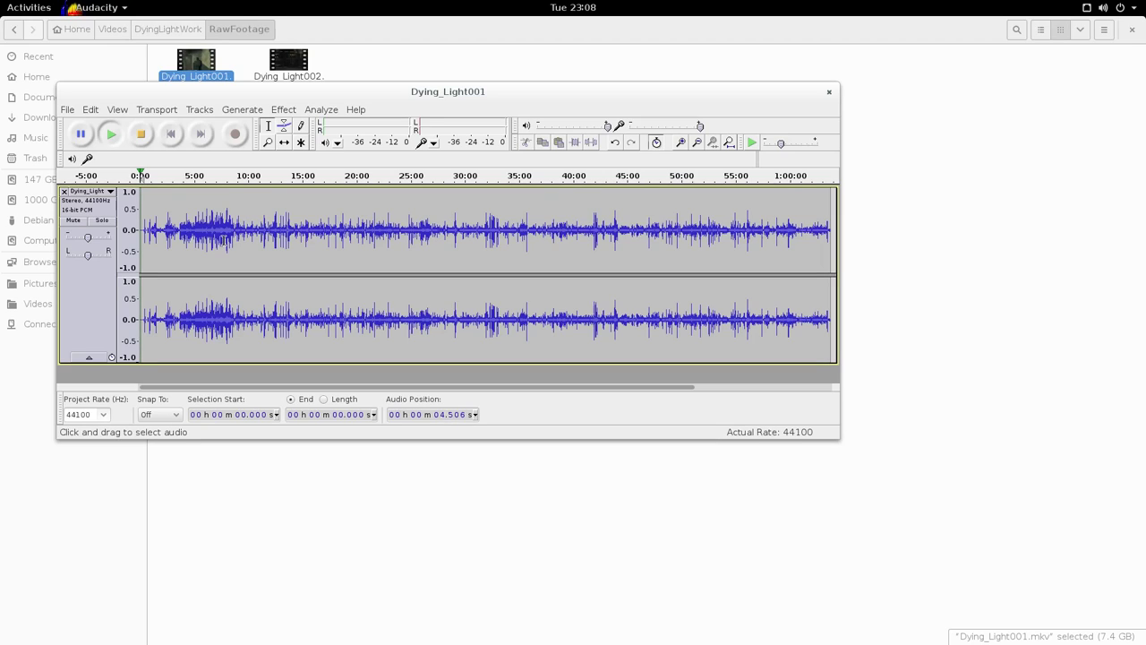
click(157, 177)
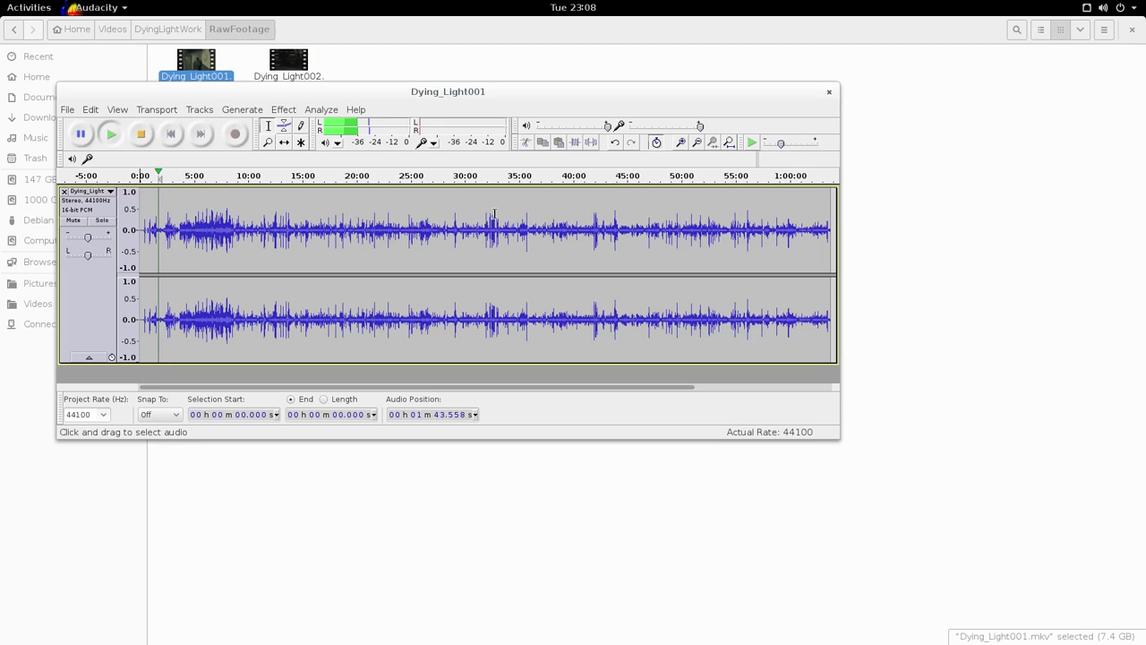
click(683, 145)
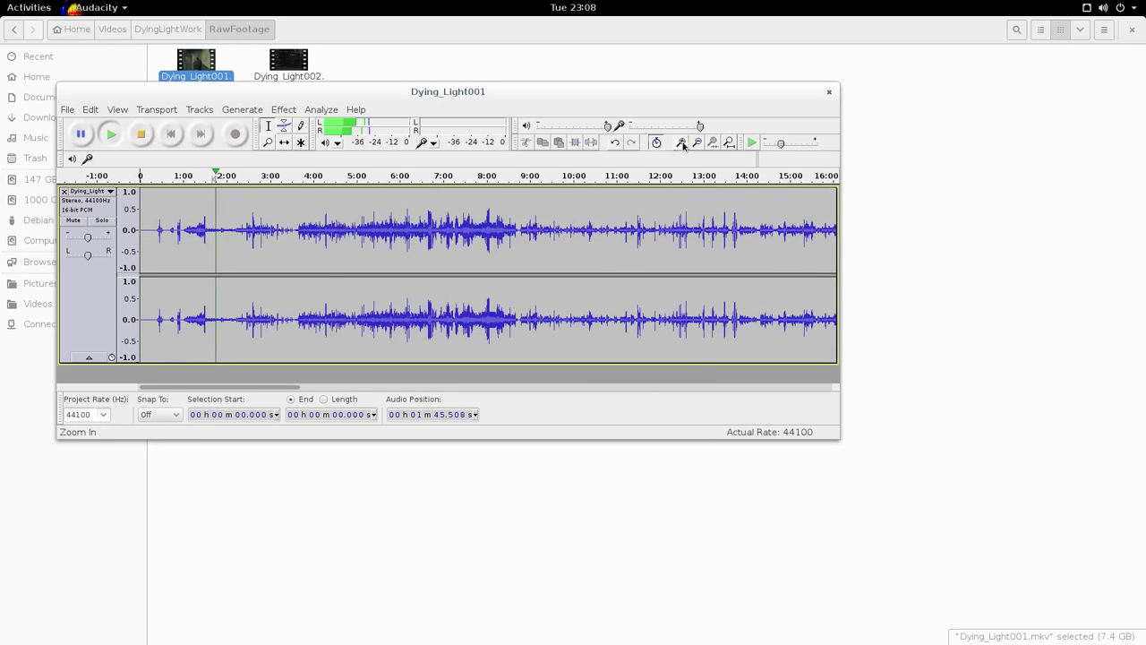
Check the playback and recording streams in Volume Control while the track plays, and return to Audacity
key(super)
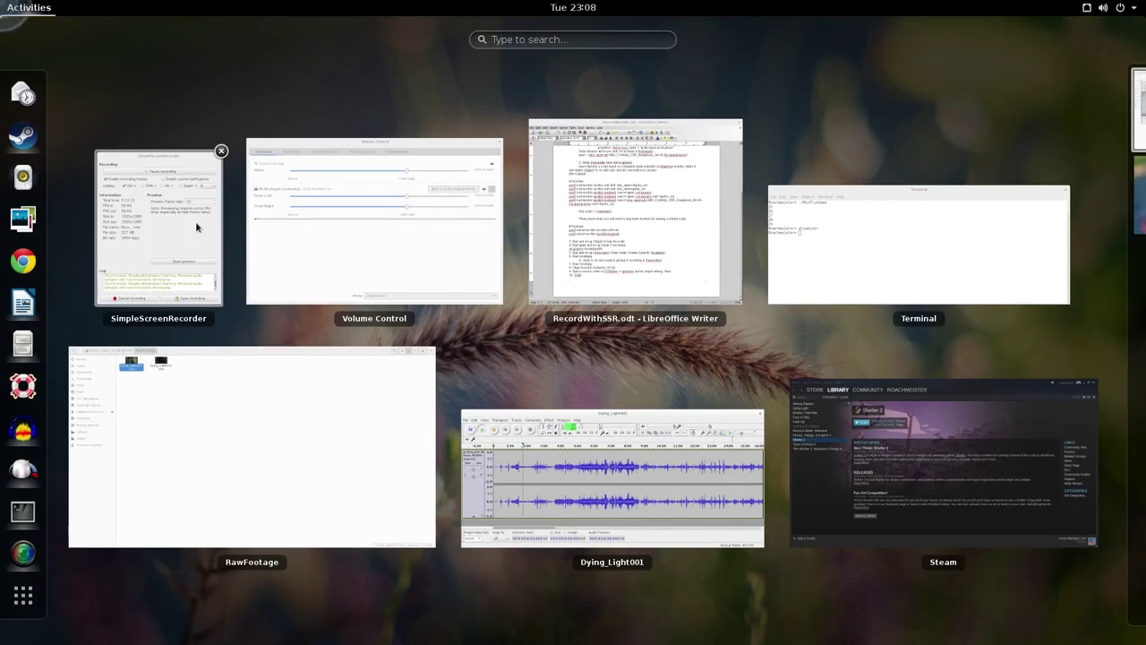
click(342, 271)
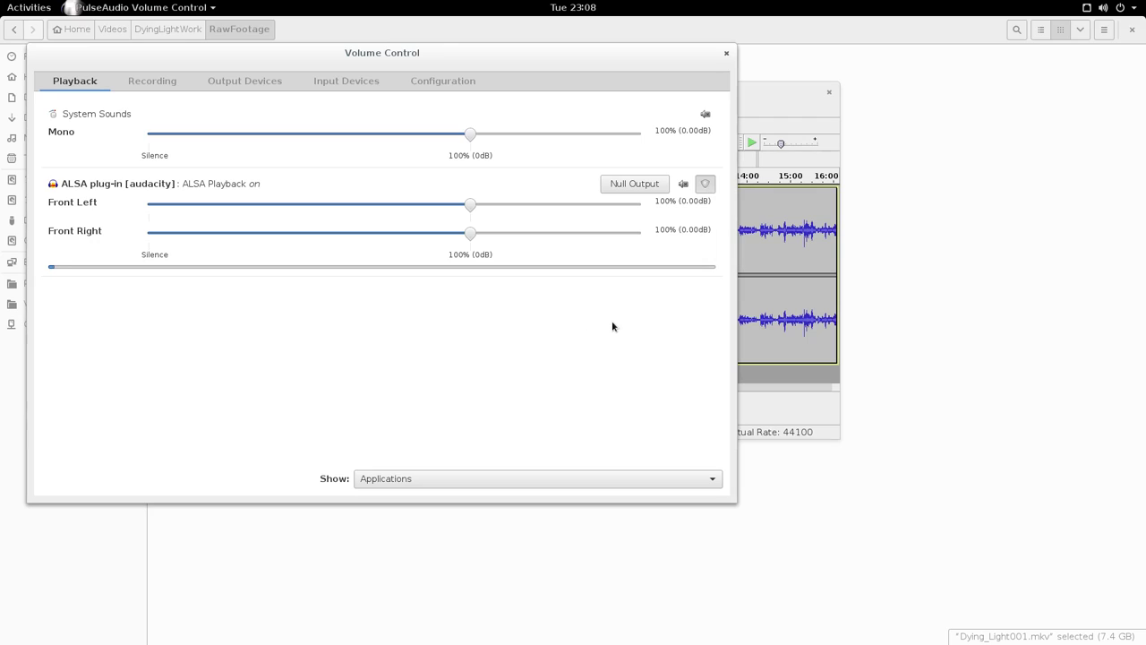
click(165, 81)
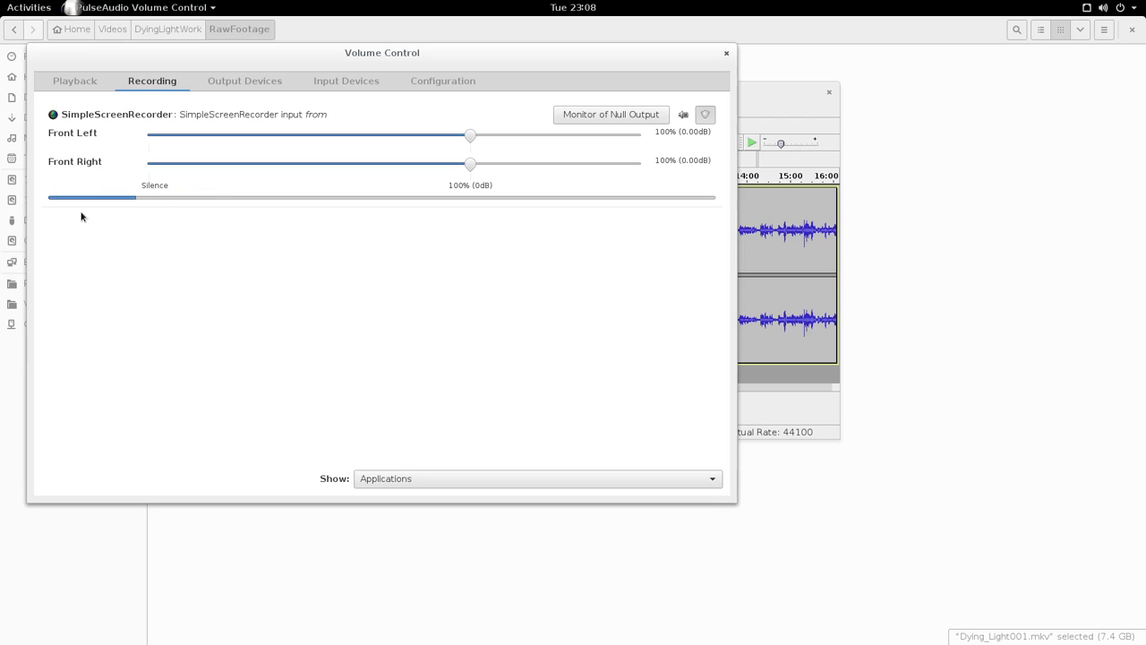
click(776, 408)
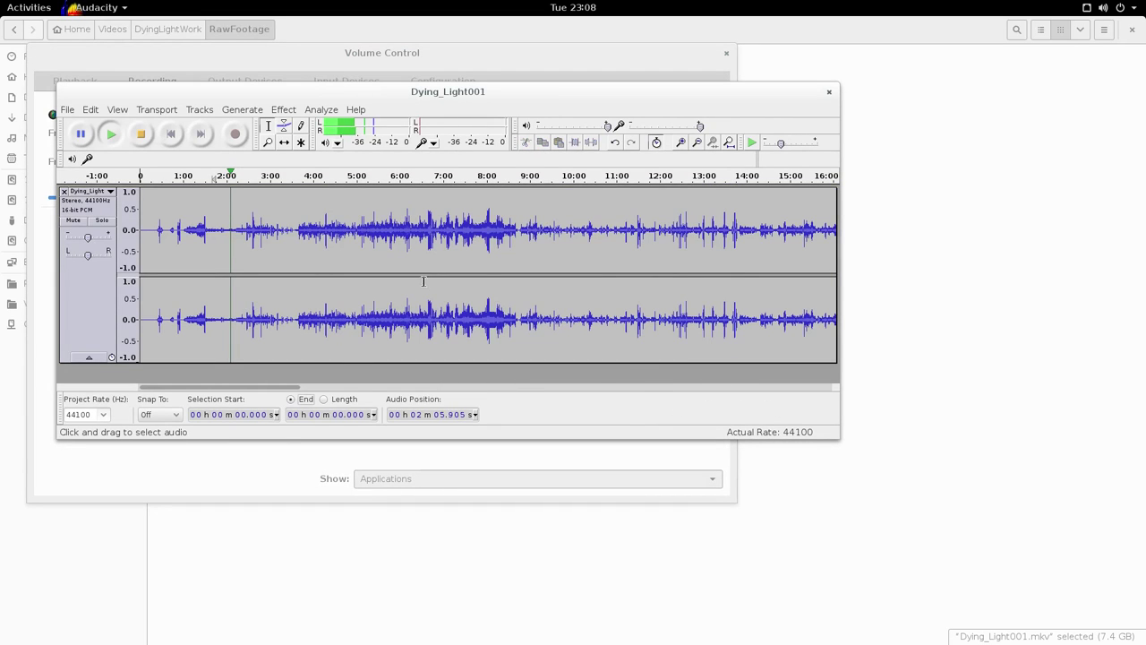
Play the quiet stretch from about 0:33 to hear its background noise, and stop playback
click(681, 143)
click(681, 143)
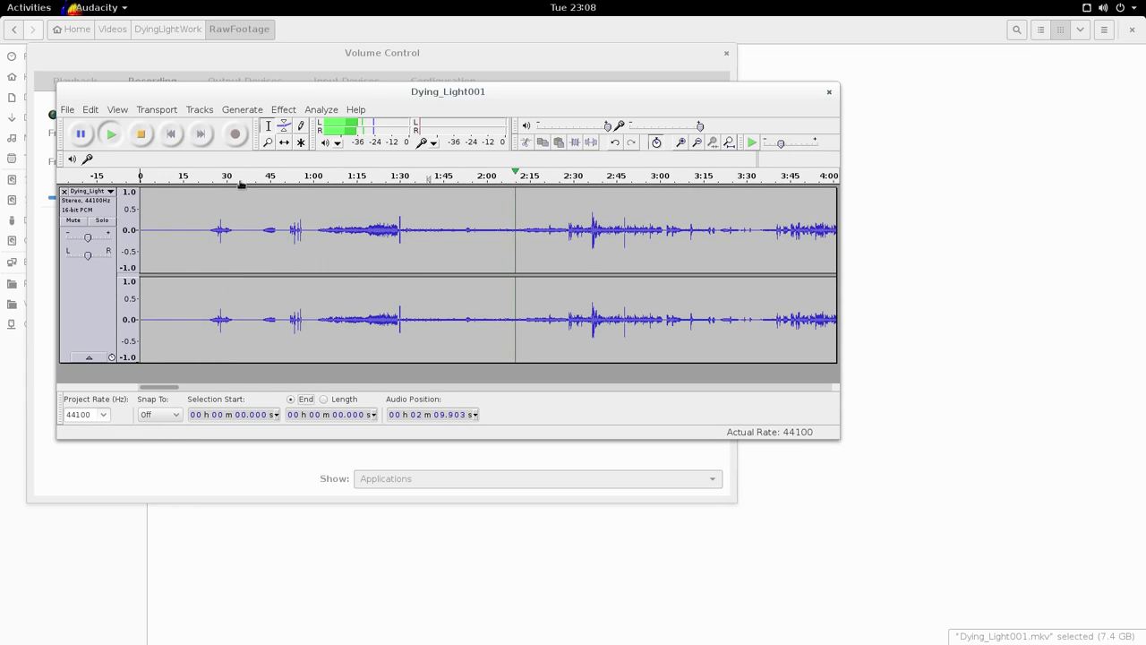
click(235, 177)
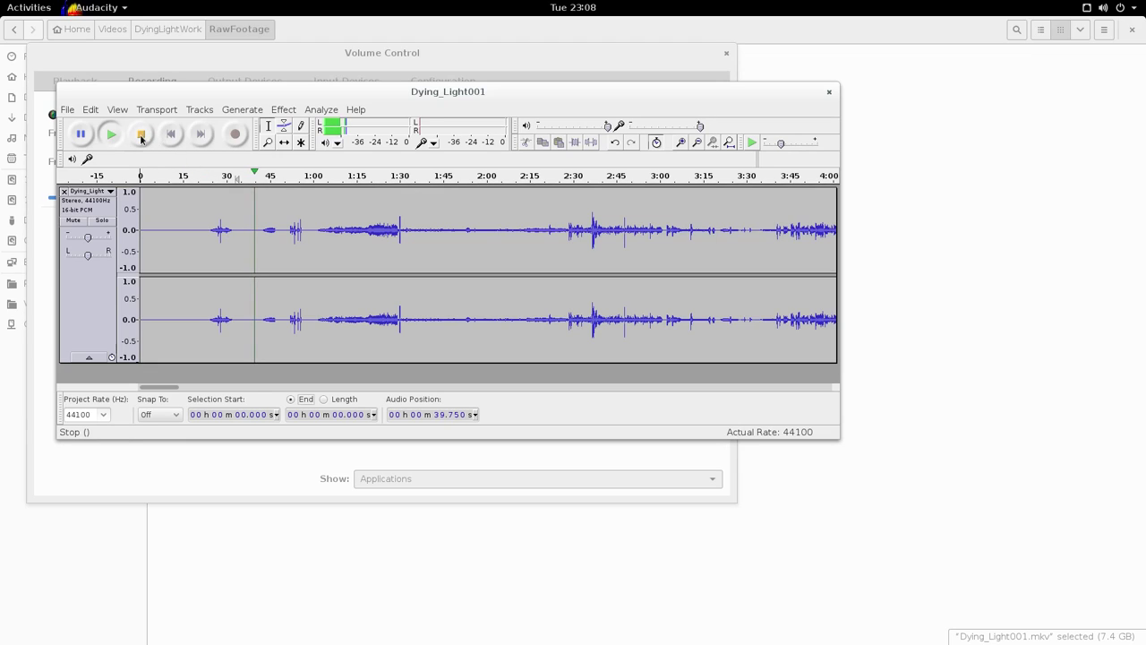
key(space)
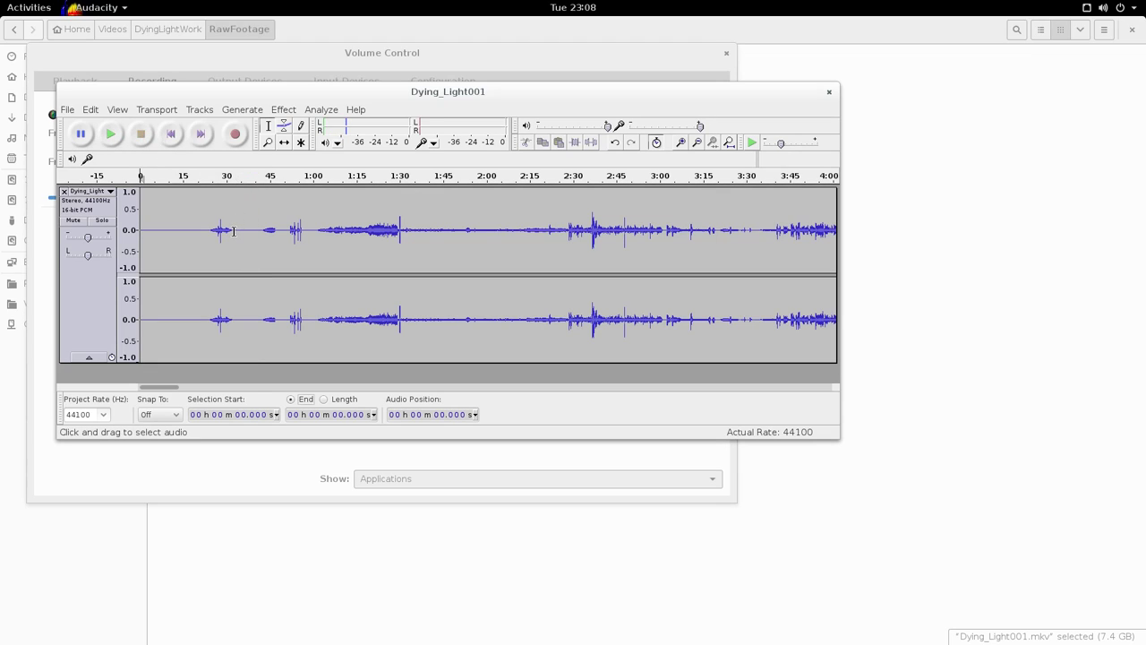
Select the quiet stretch from about 32.4 s to 41.9 s and take it as the Noise Removal profile
drag(234, 230, 261, 230)
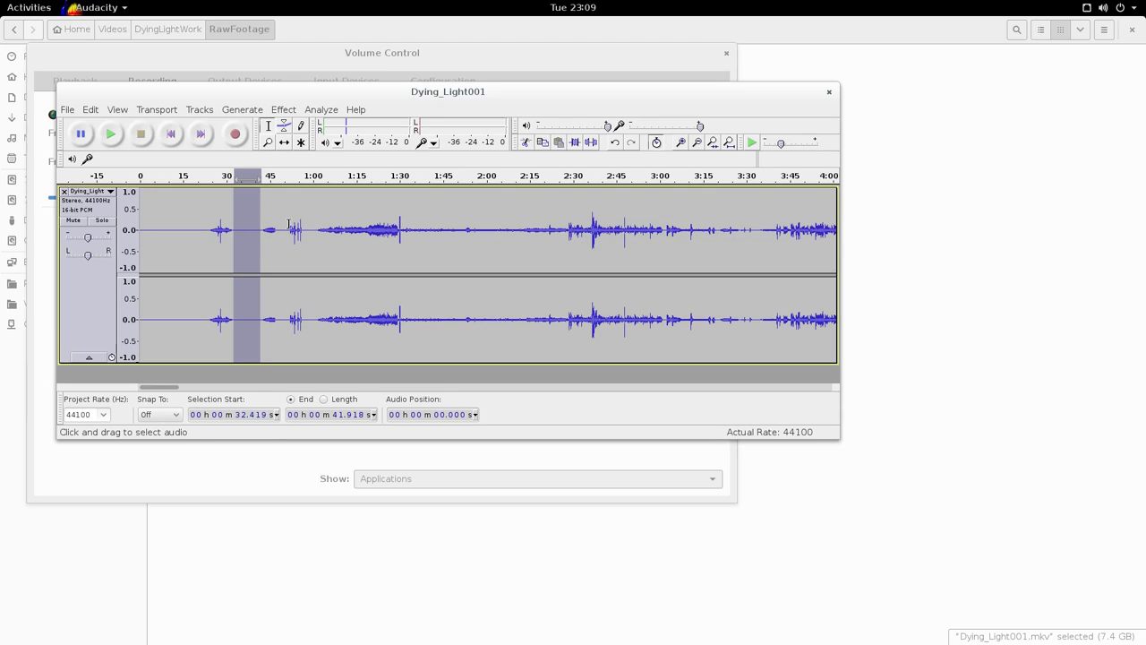
click(286, 110)
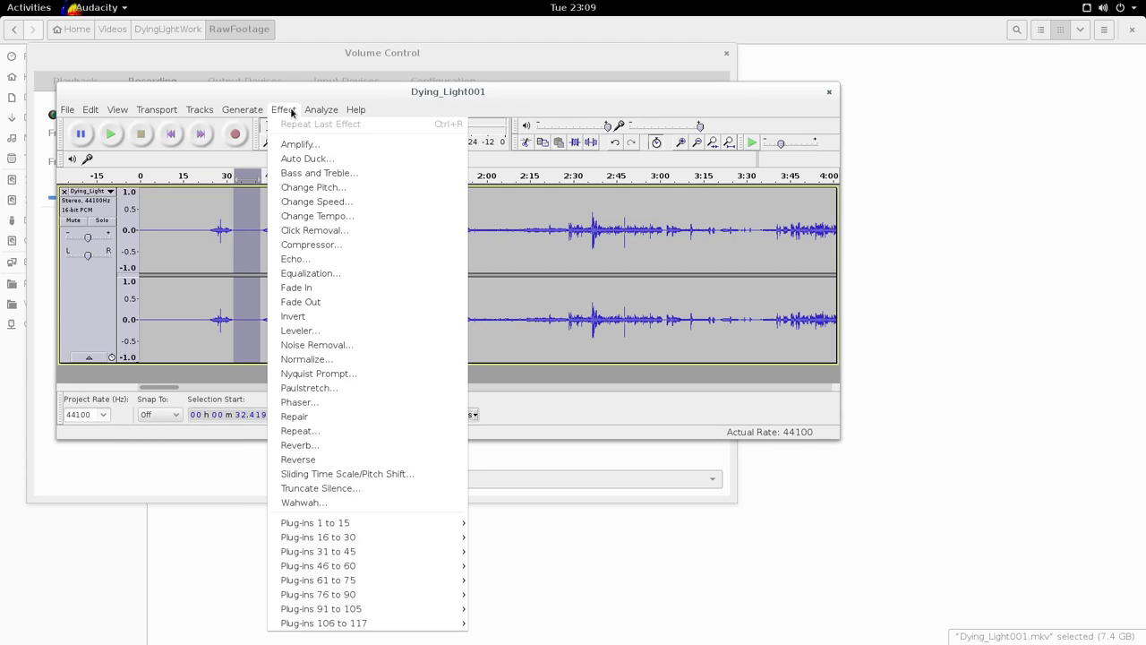
click(328, 344)
click(432, 188)
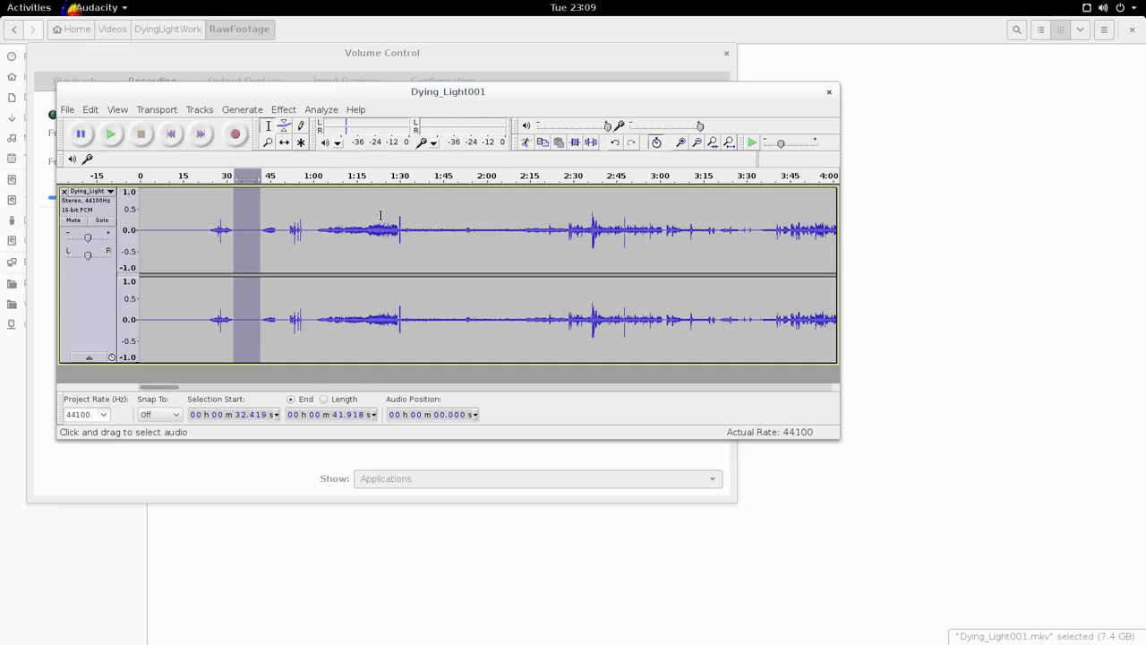
Apply Noise Removal to the entire track with 24 dB reduction, 0.00 sensitivity, 150 Hz smoothing and 0.15 s attack/decay time
key(ctrl+a)
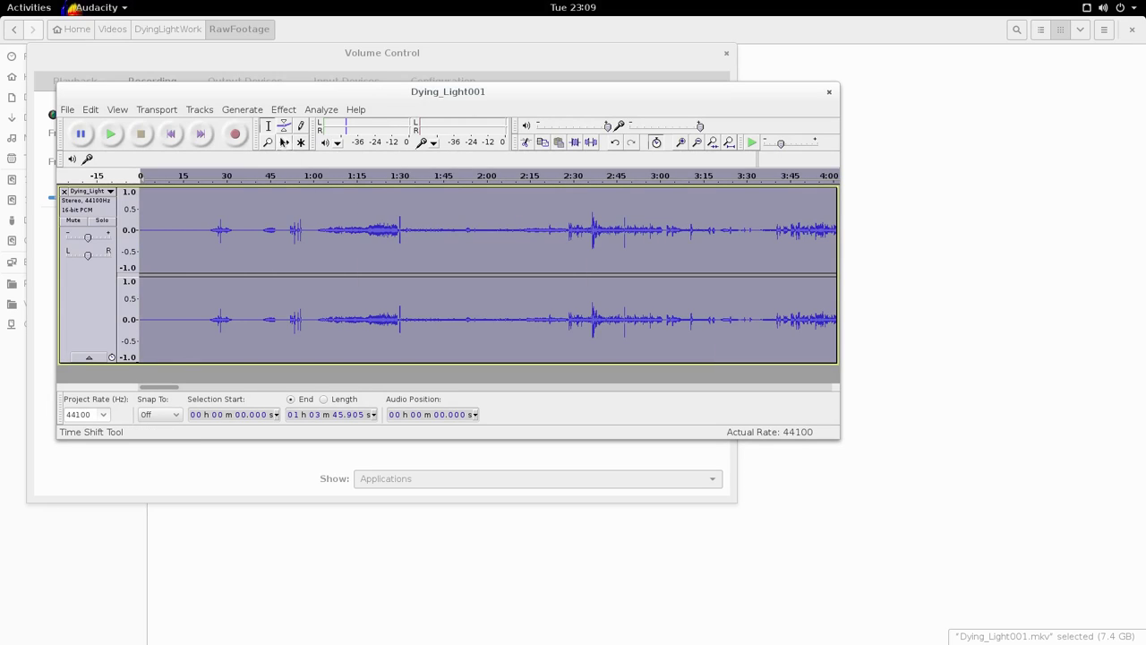
click(283, 109)
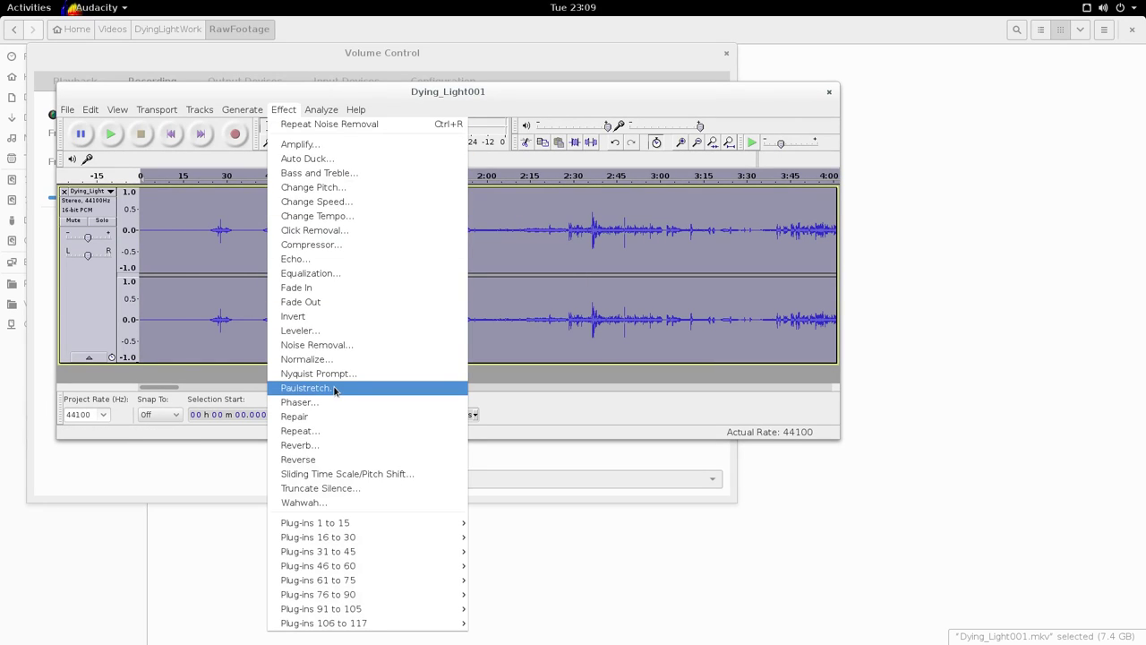
click(328, 346)
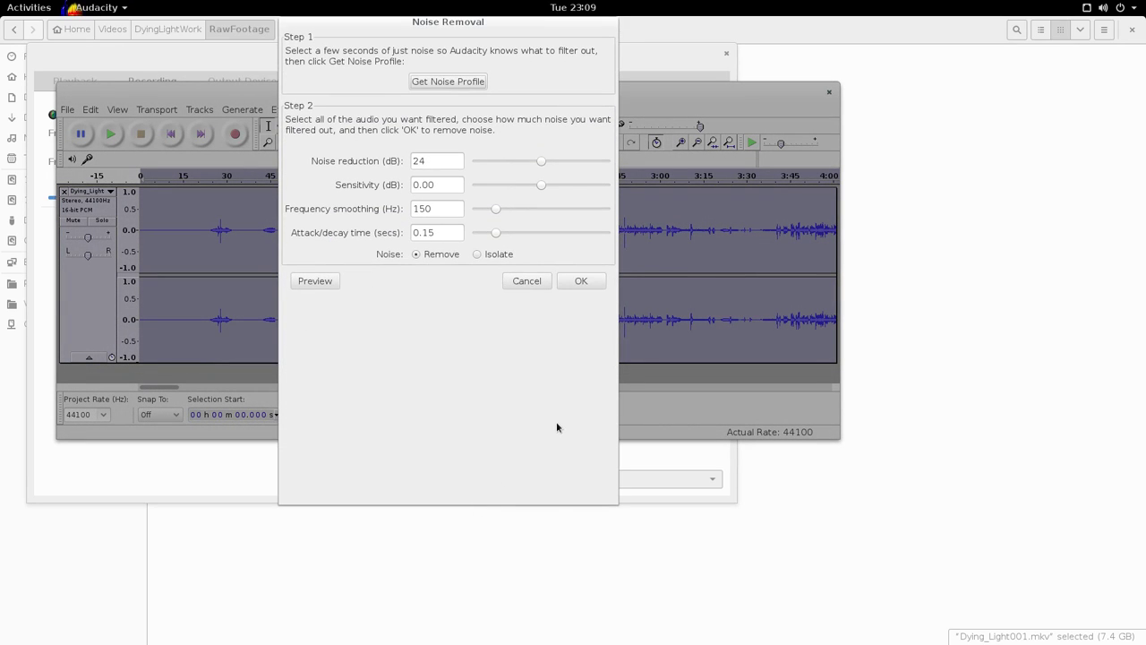
click(578, 281)
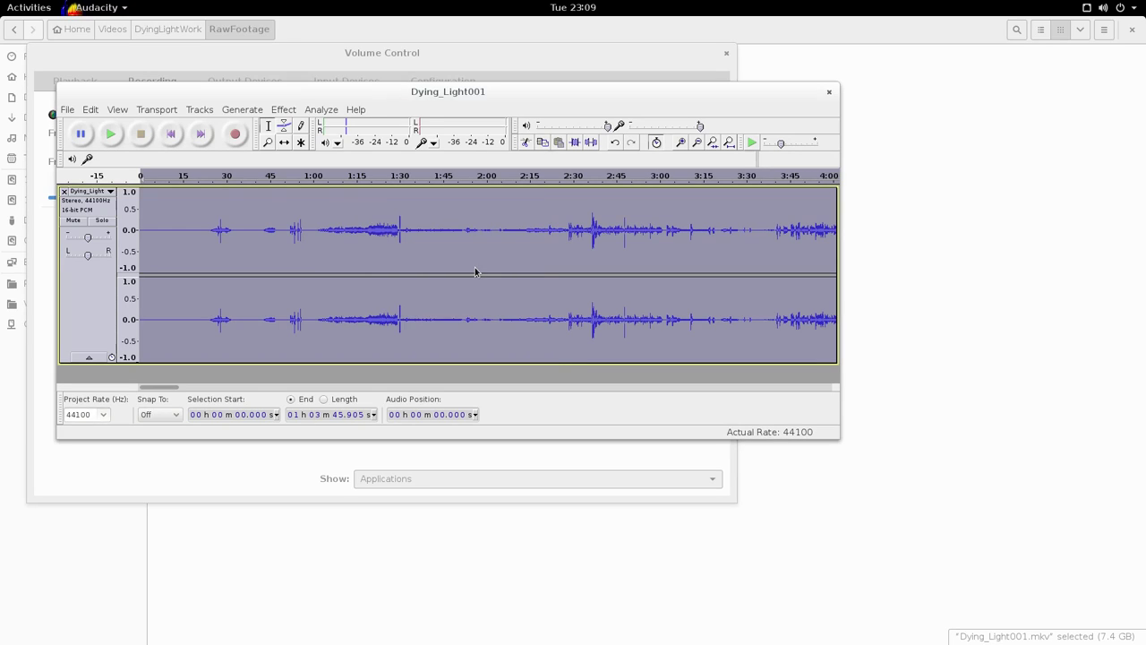
Play the cleaned track, comparing the quiet stretch near 0:35 with the louder part after 1:10, stop playback and mark both spots
click(232, 230)
click(111, 133)
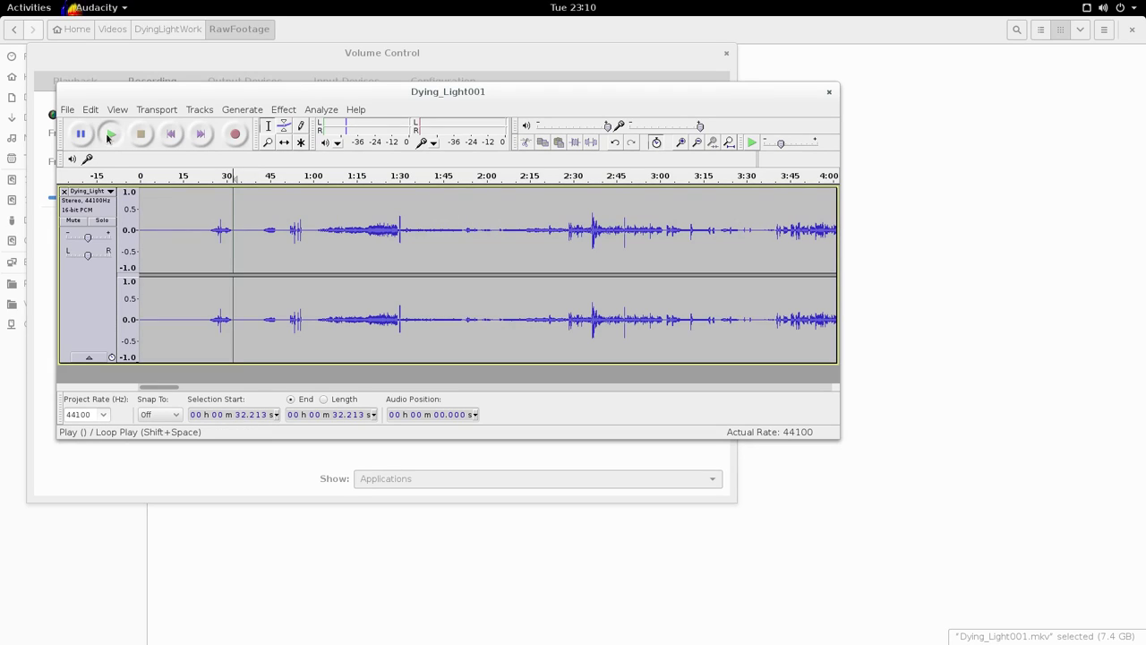
click(335, 230)
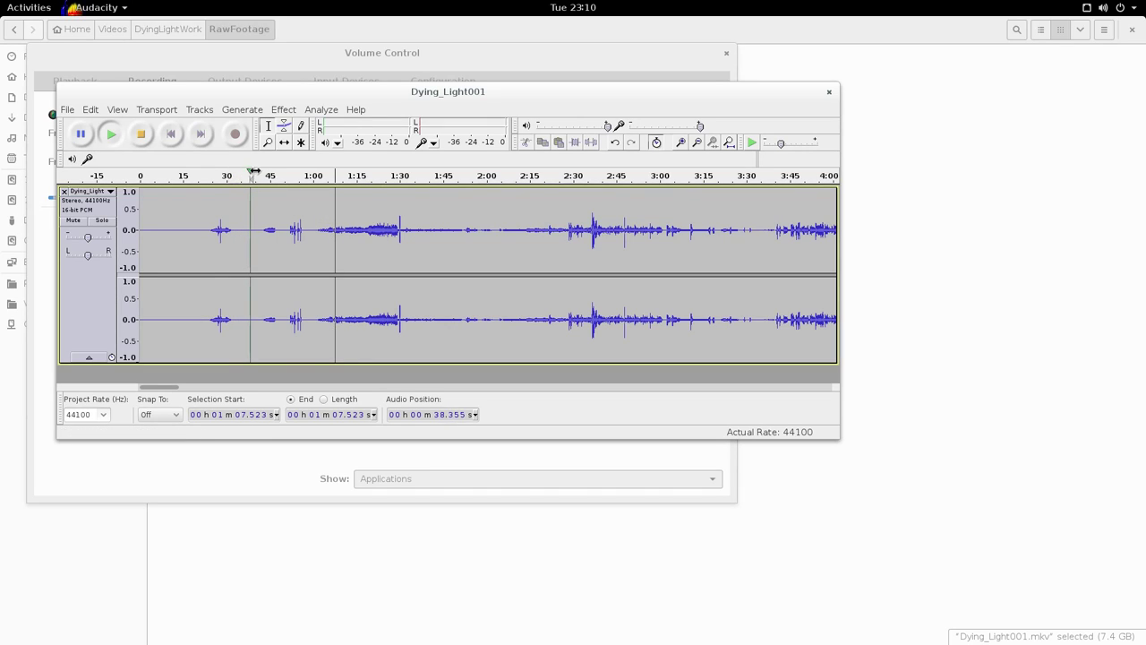
drag(257, 175, 339, 174)
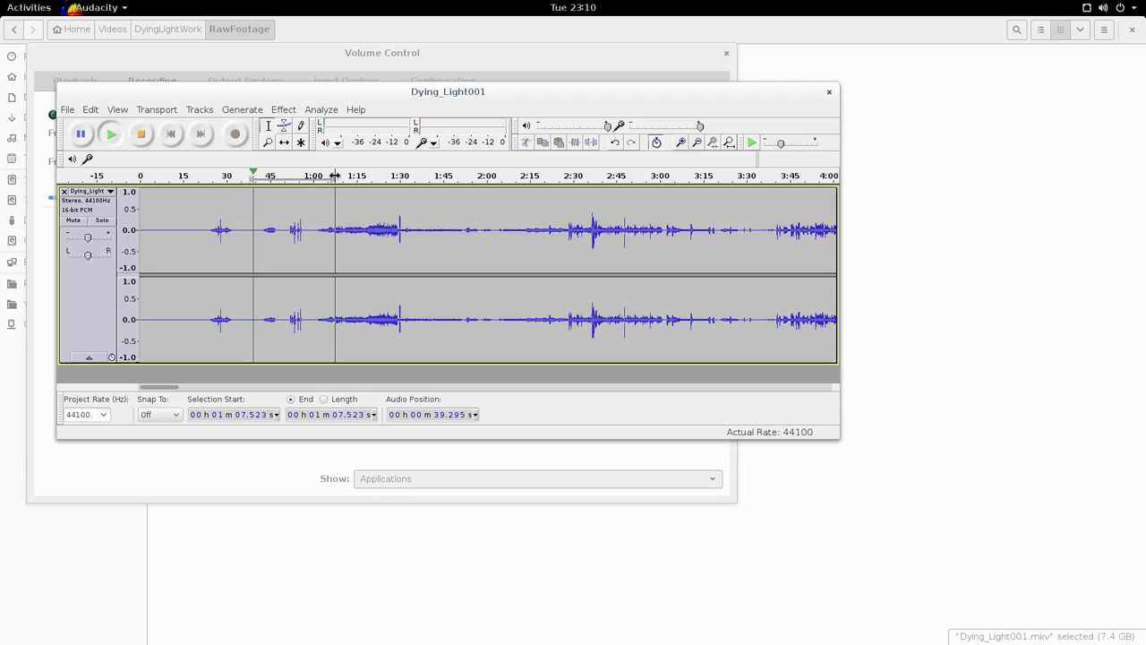
click(258, 174)
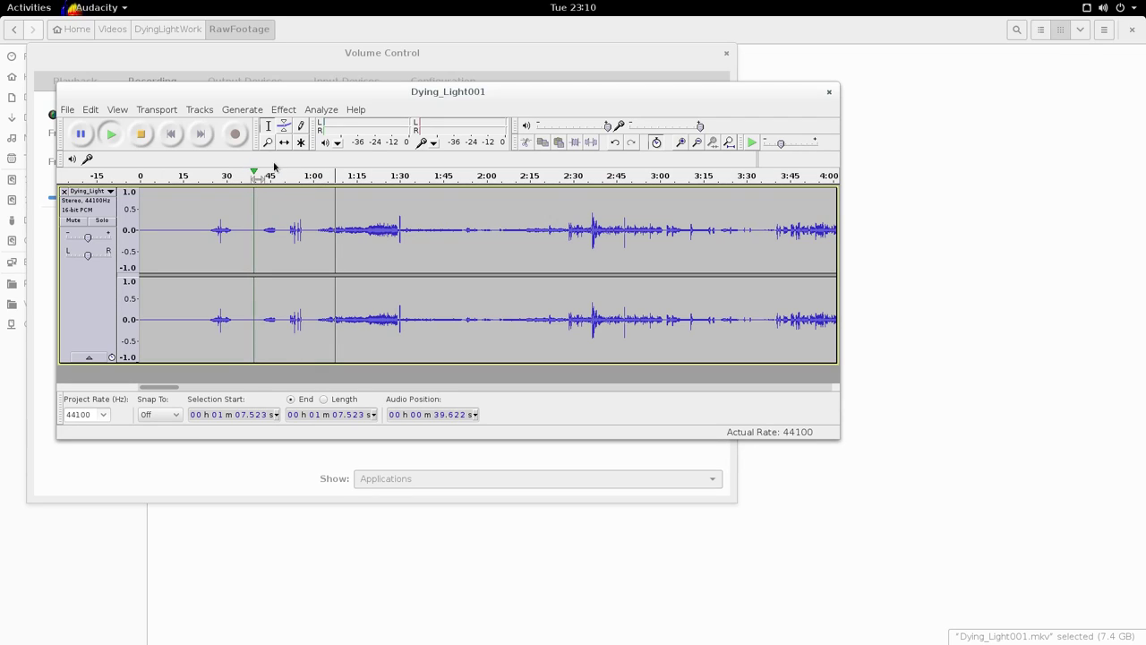
drag(258, 175, 224, 174)
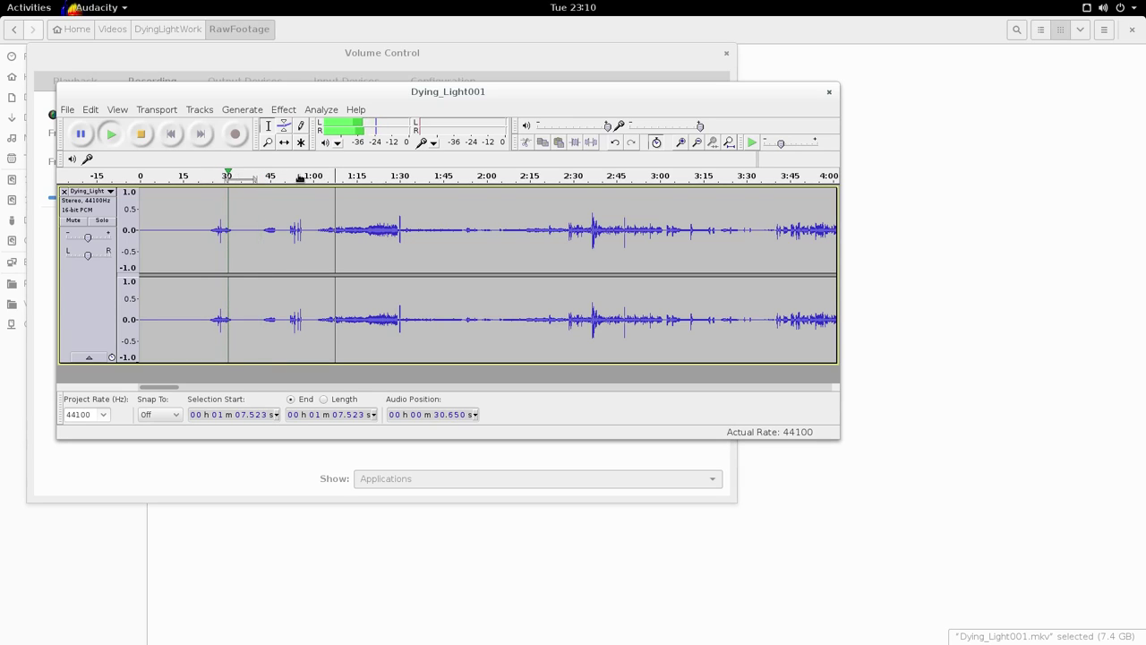
click(349, 176)
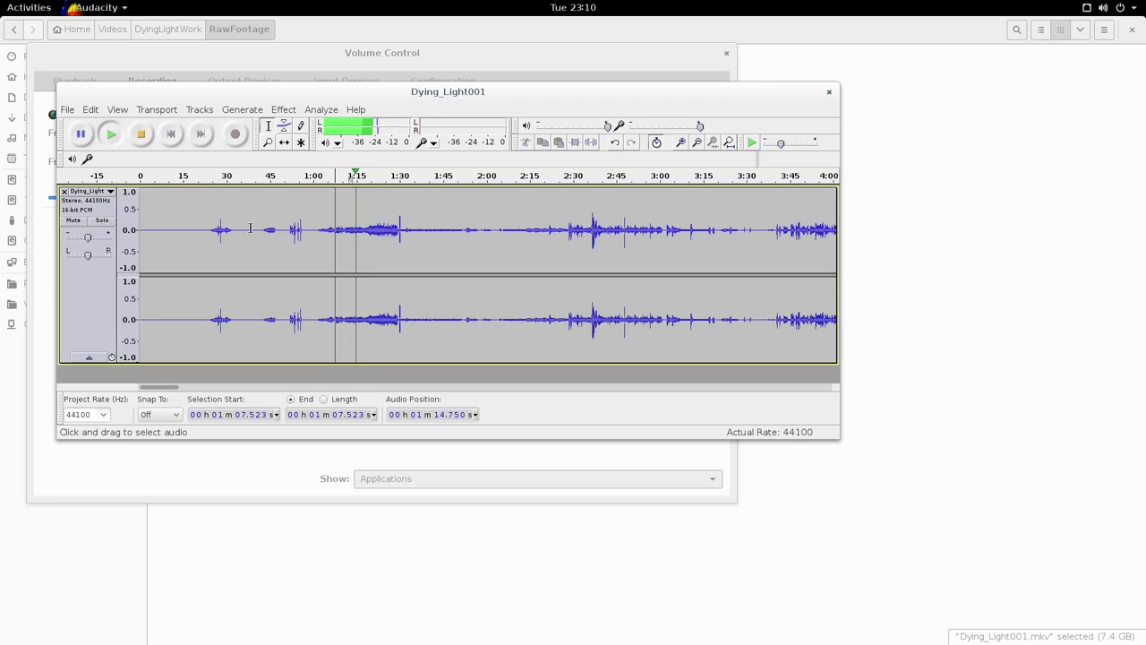
click(242, 178)
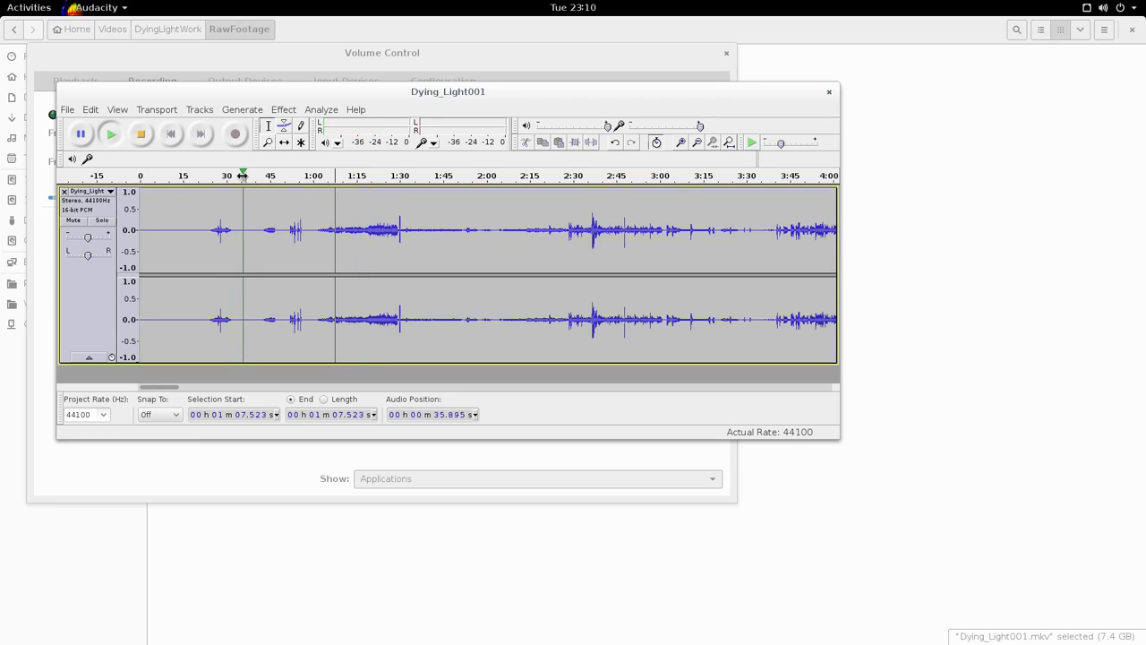
click(372, 177)
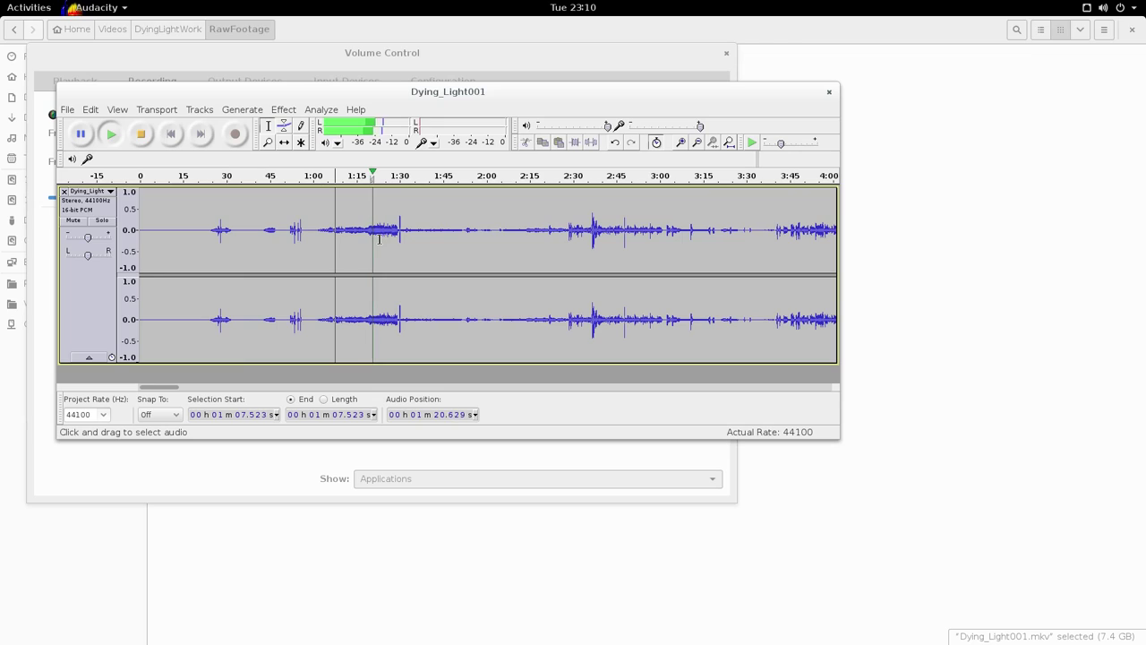
click(141, 134)
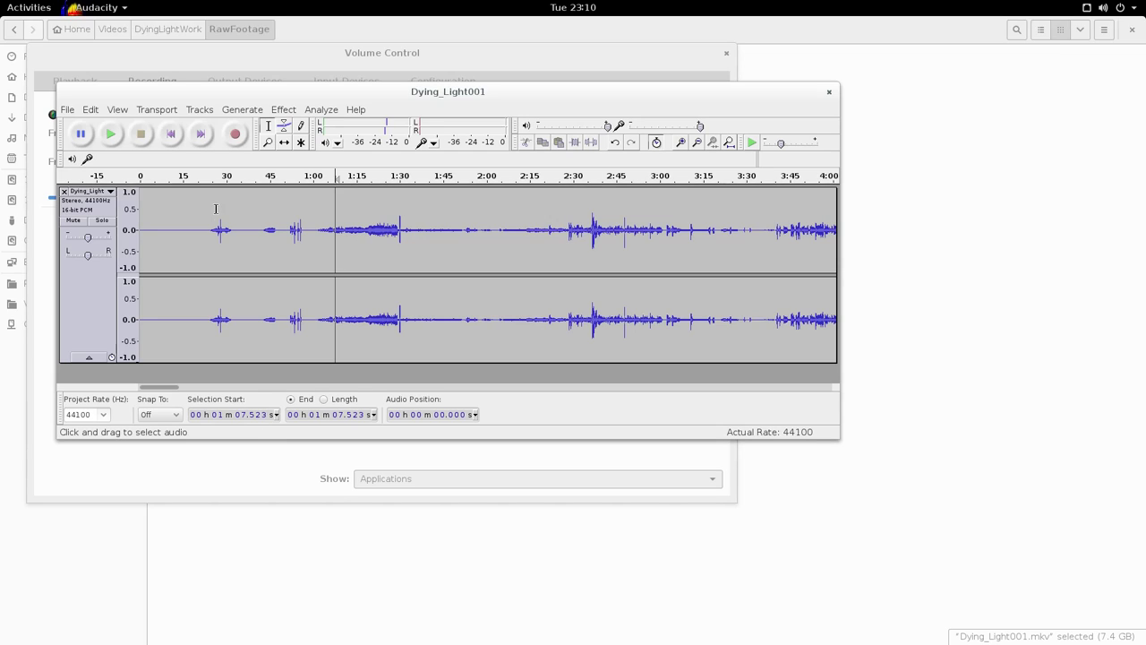
drag(236, 232, 259, 233)
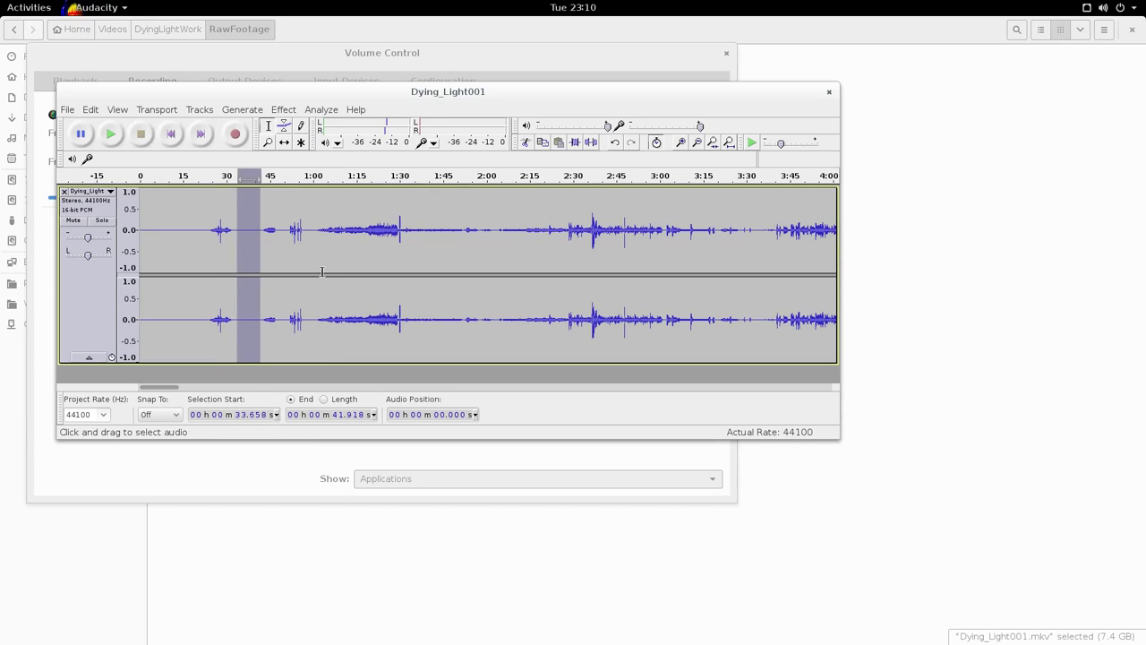
click(353, 231)
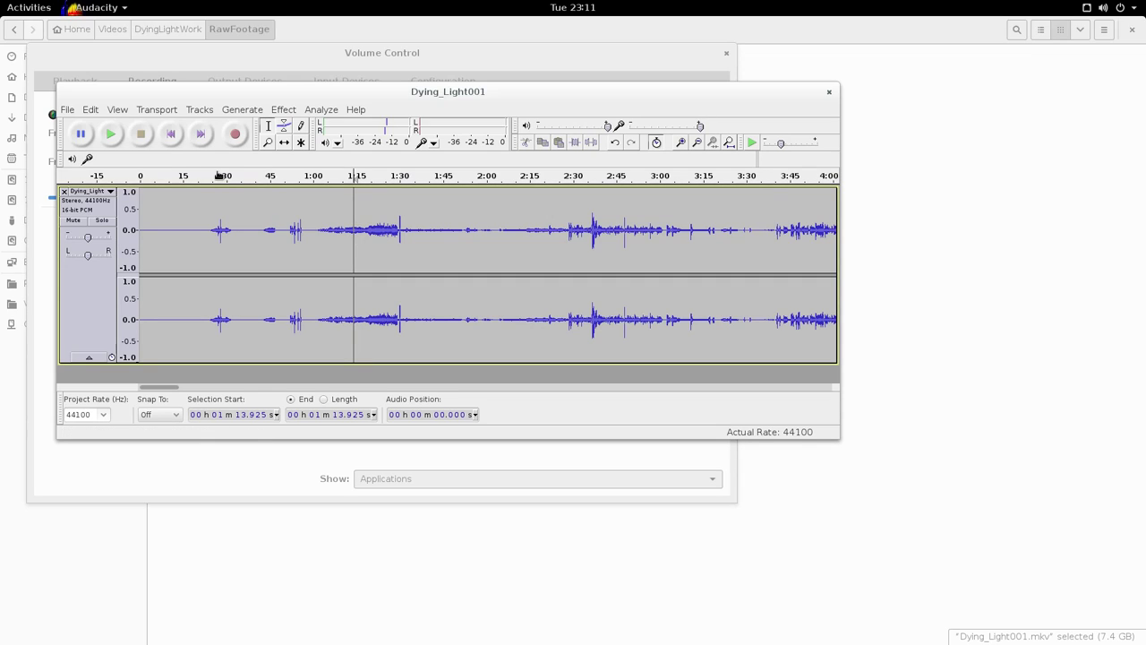
Try a different cutoff frequency in the Low Pass Filter for the entire track, and cancel the filter
click(282, 111)
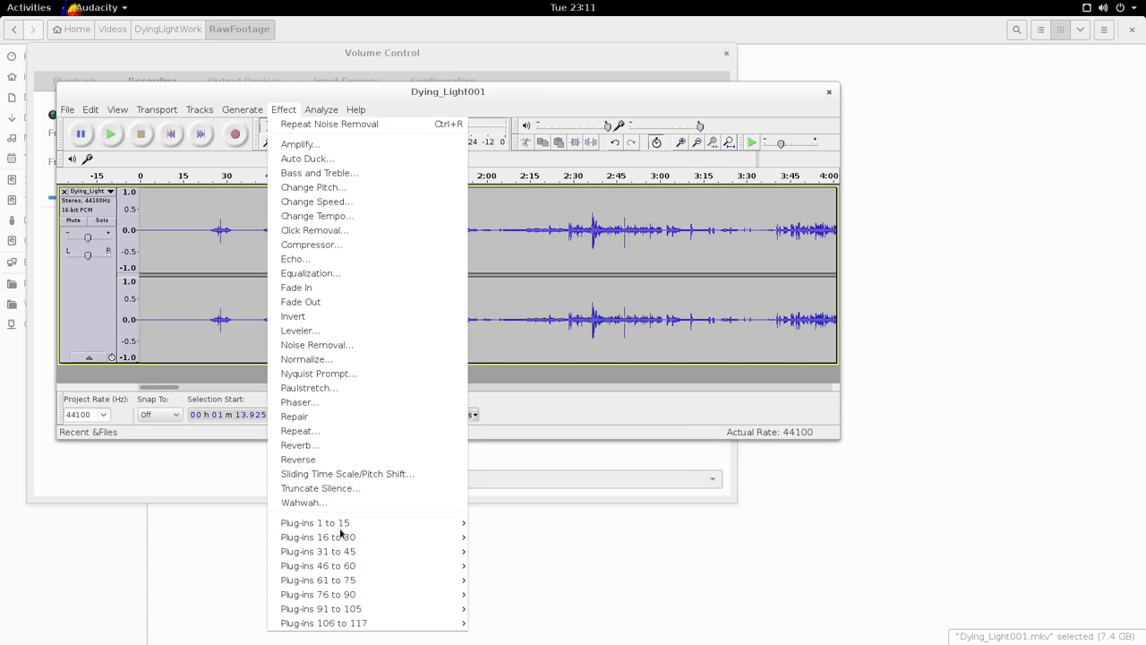
mouse_move(340, 521)
mouse_move(347, 553)
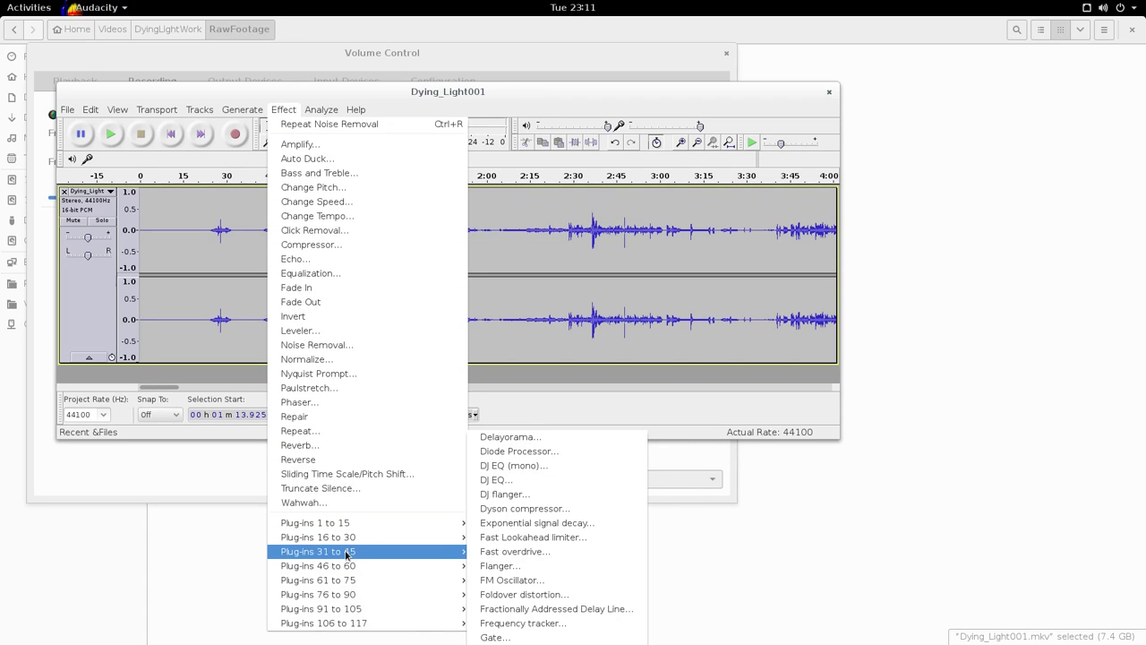
mouse_move(347, 582)
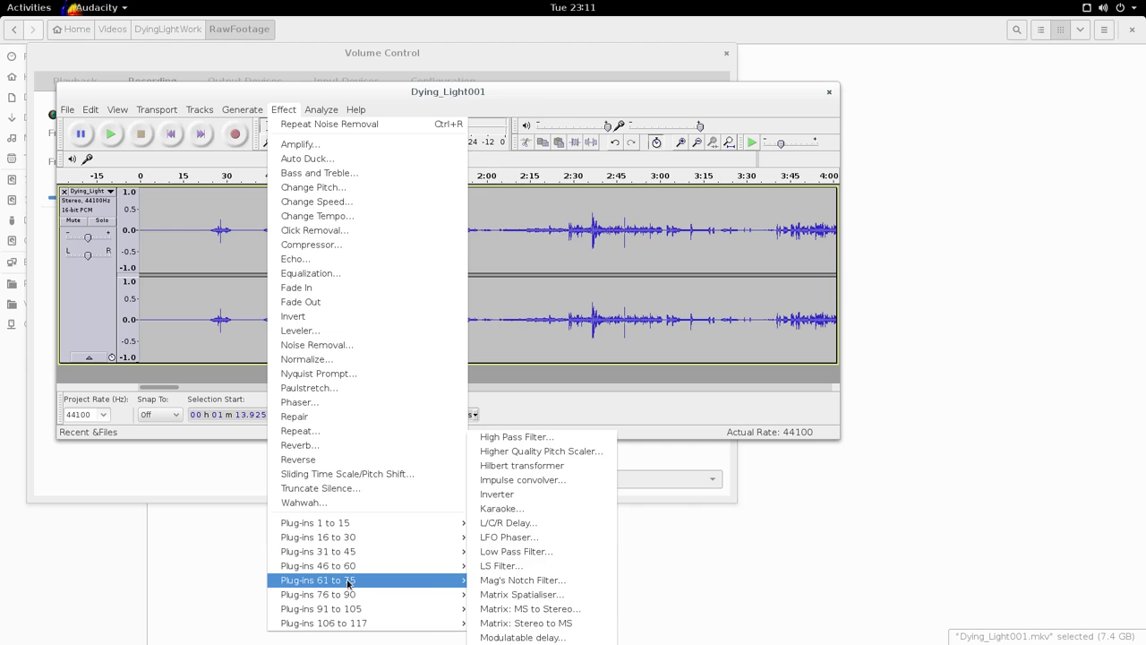
click(522, 552)
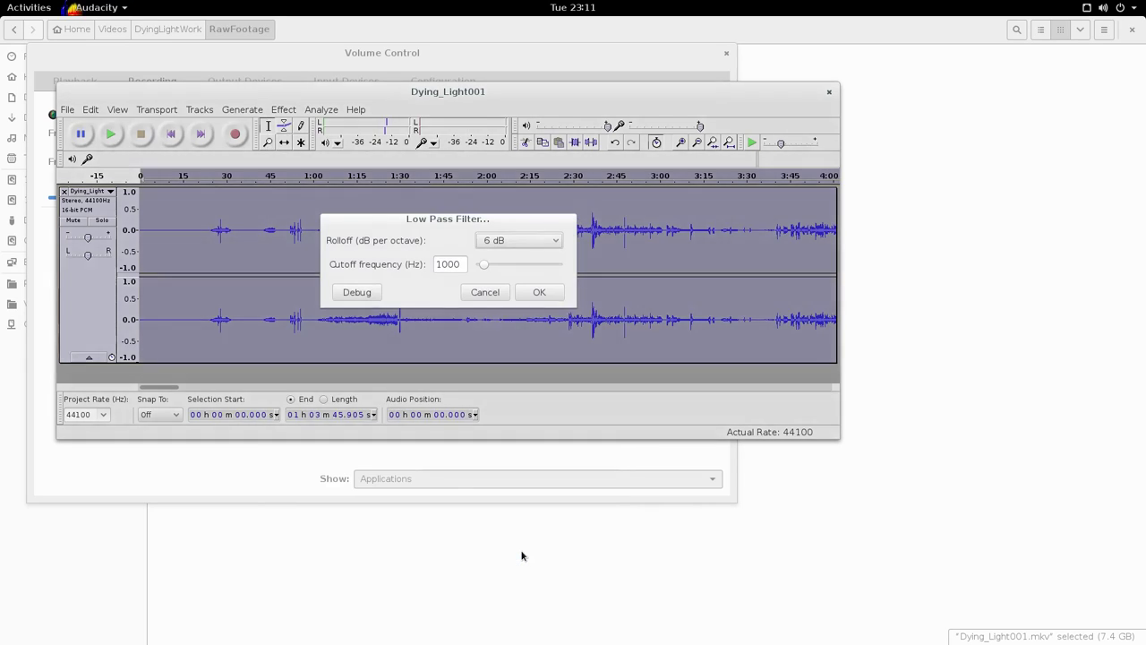
double_click(464, 266)
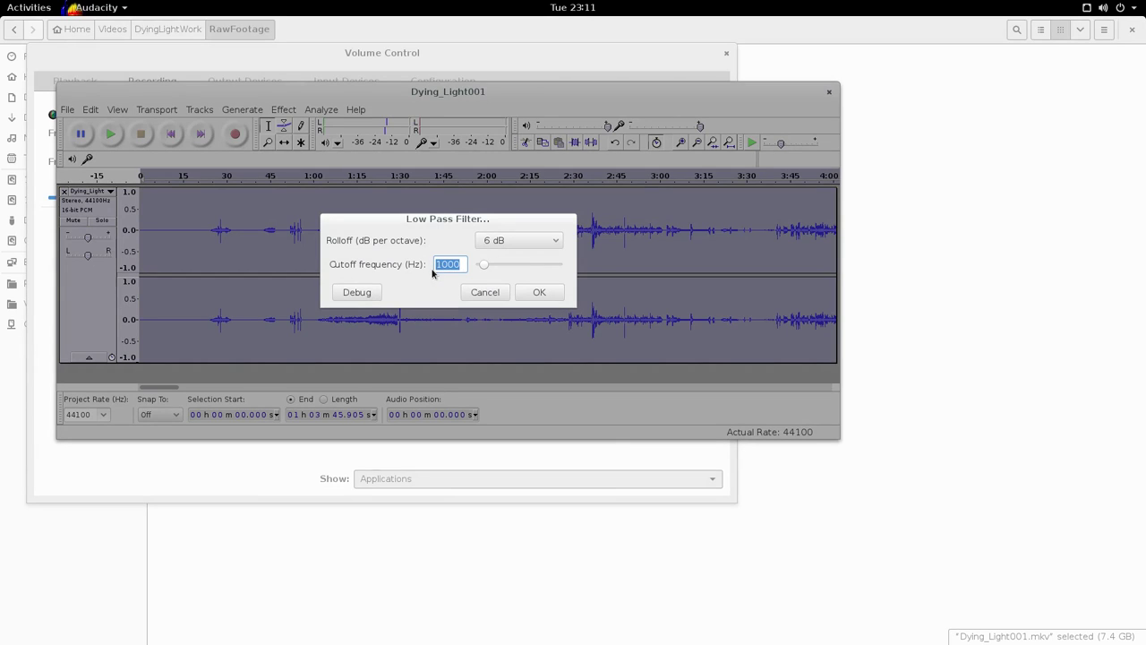
text(5)
text(85)
text(00)
click(486, 293)
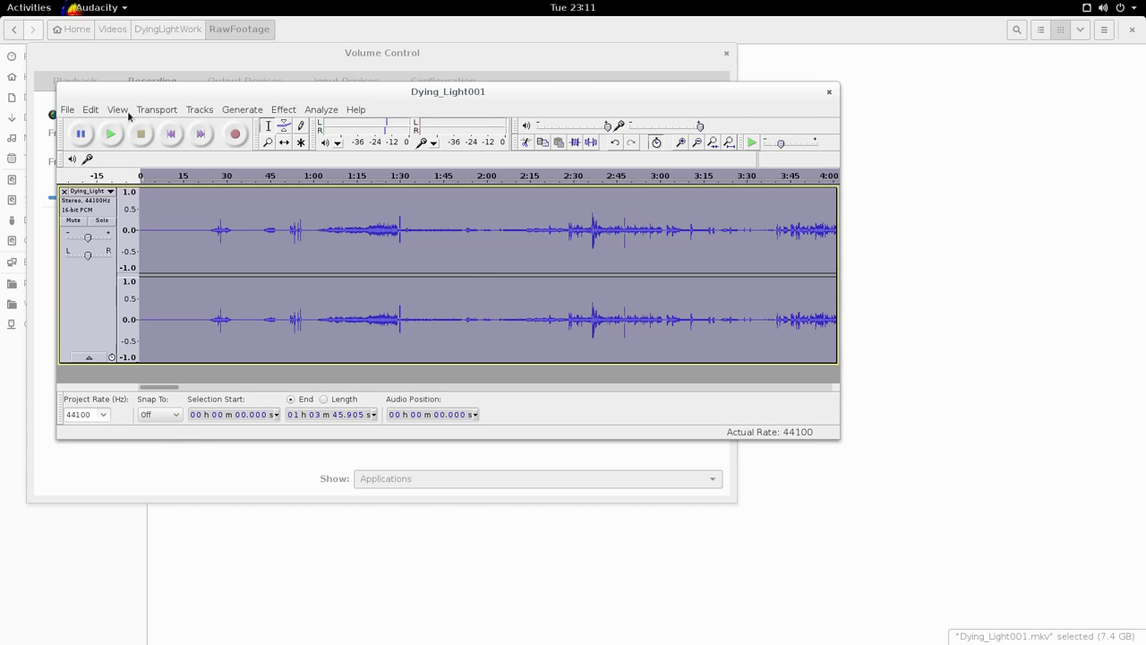
Review the Export Audio settings for the cleaned track, with AIFF (Apple) signed 16 bit PCM as the format, and cancel the export
click(68, 111)
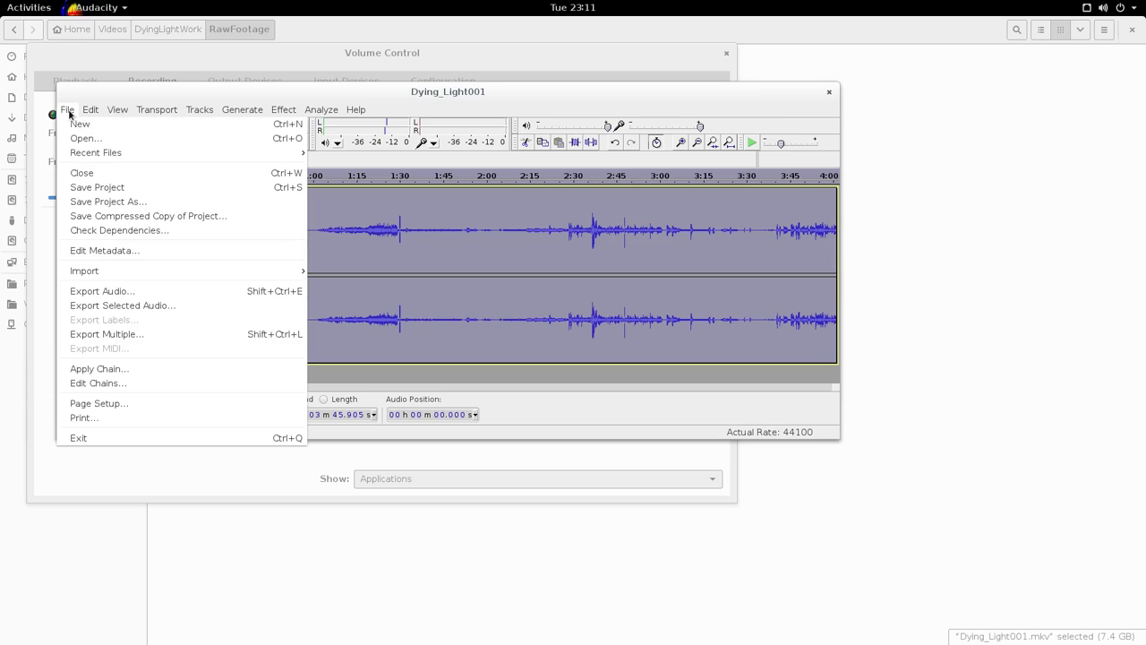
click(99, 291)
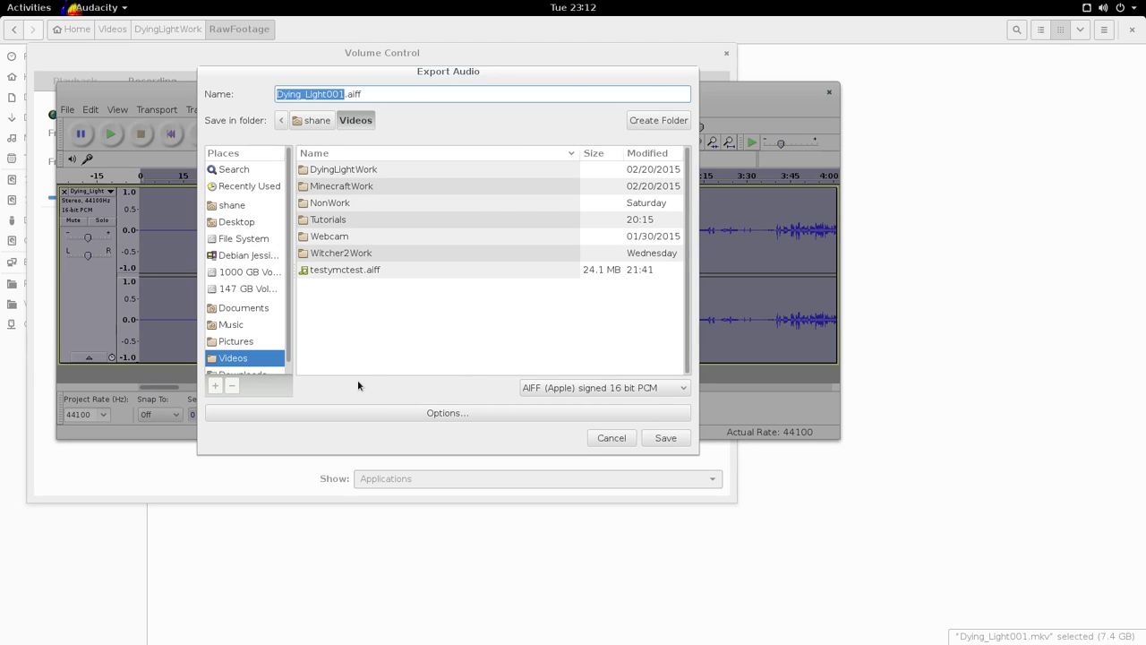
click(612, 438)
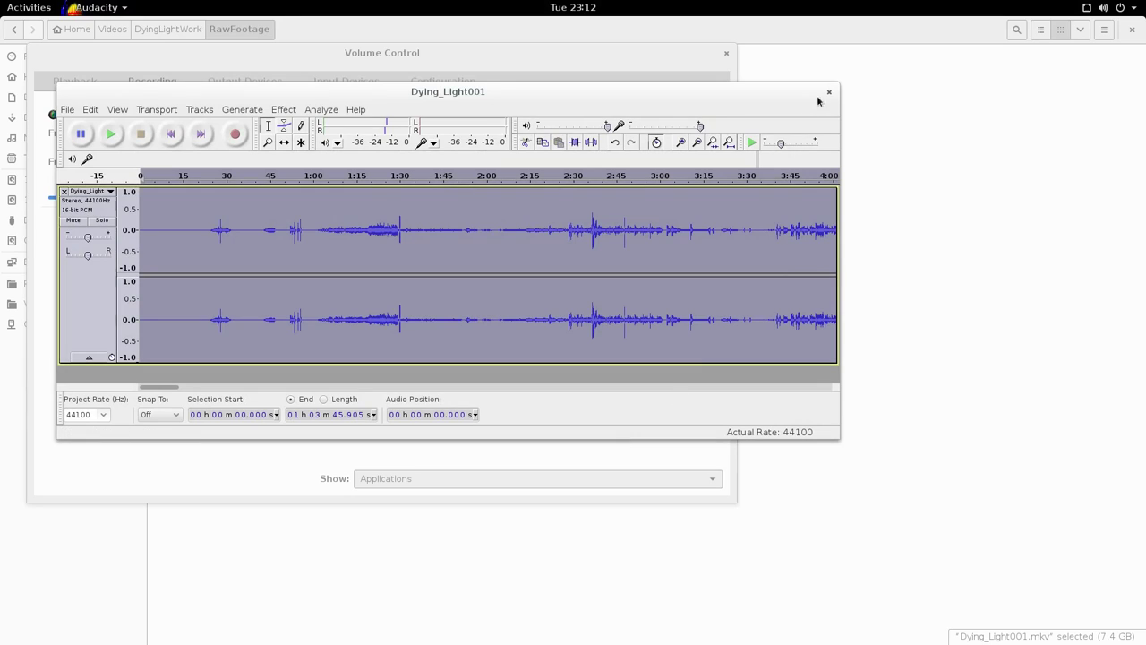
Close the Dying_Light001 audio project without saving changes and bring up the RecordWithSSR.odt notes
click(829, 94)
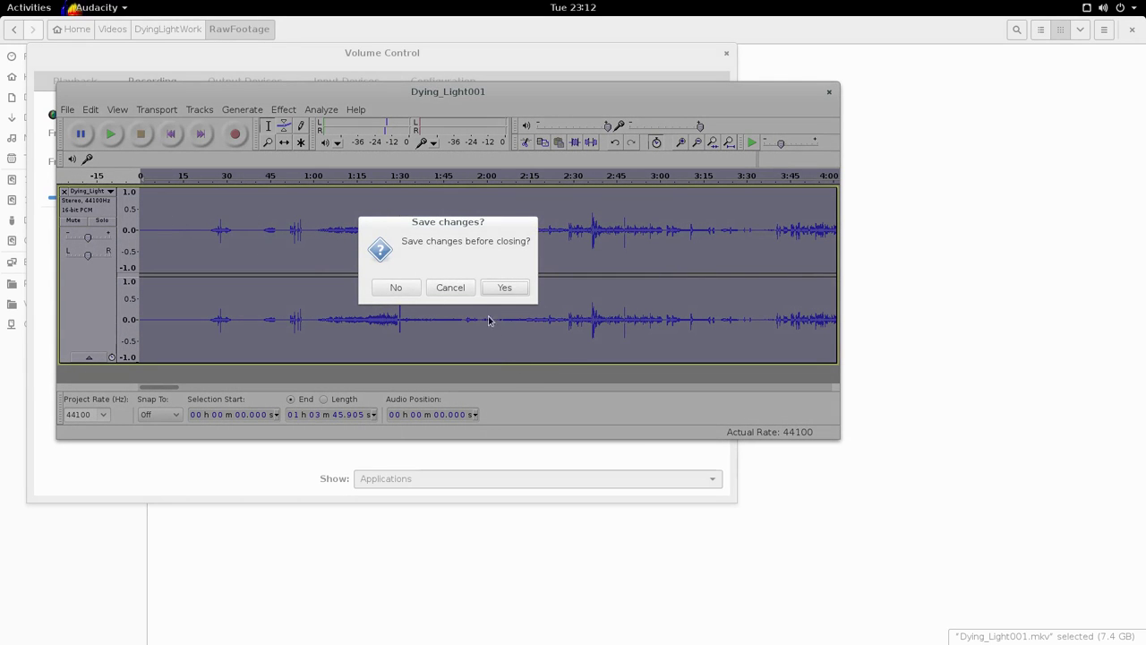
click(407, 290)
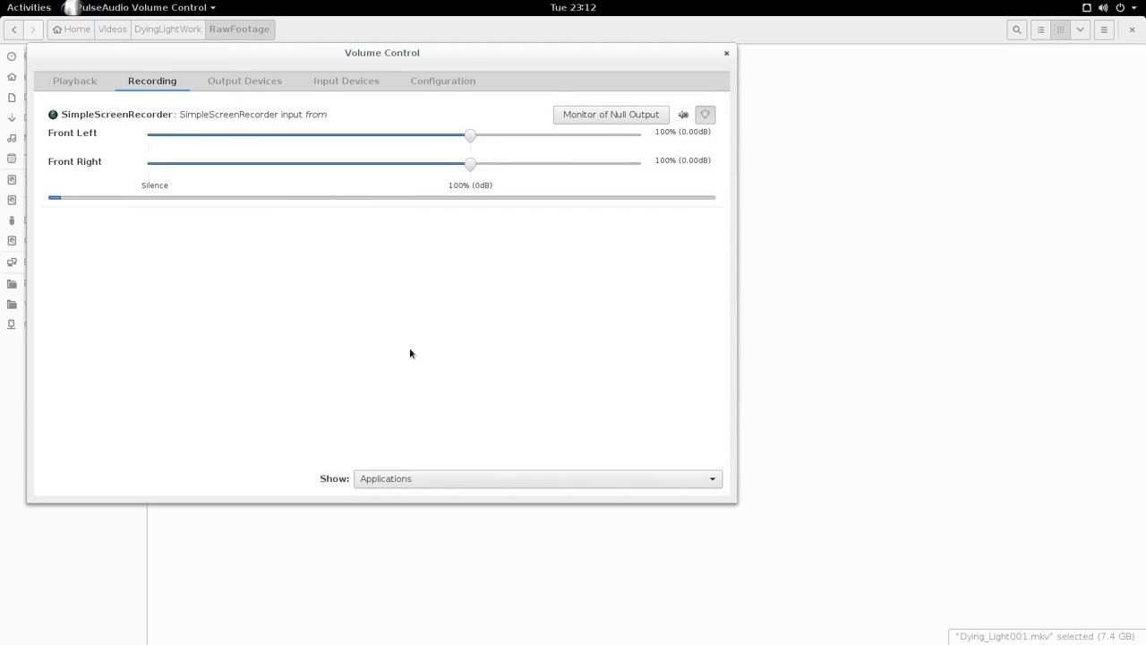
key(super)
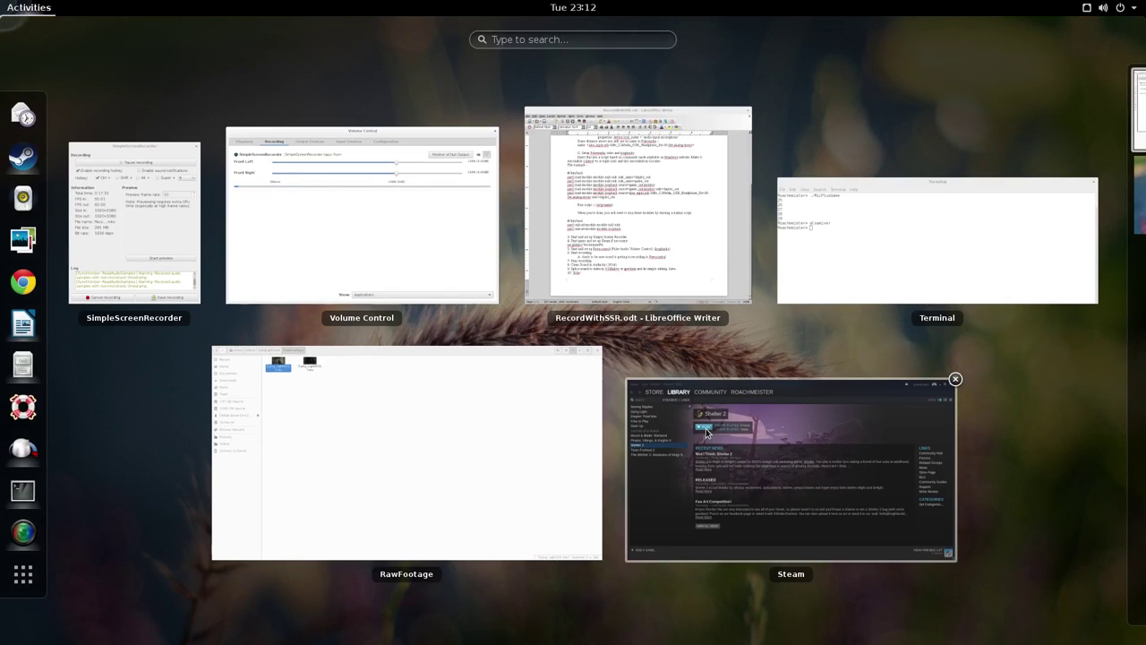
click(691, 262)
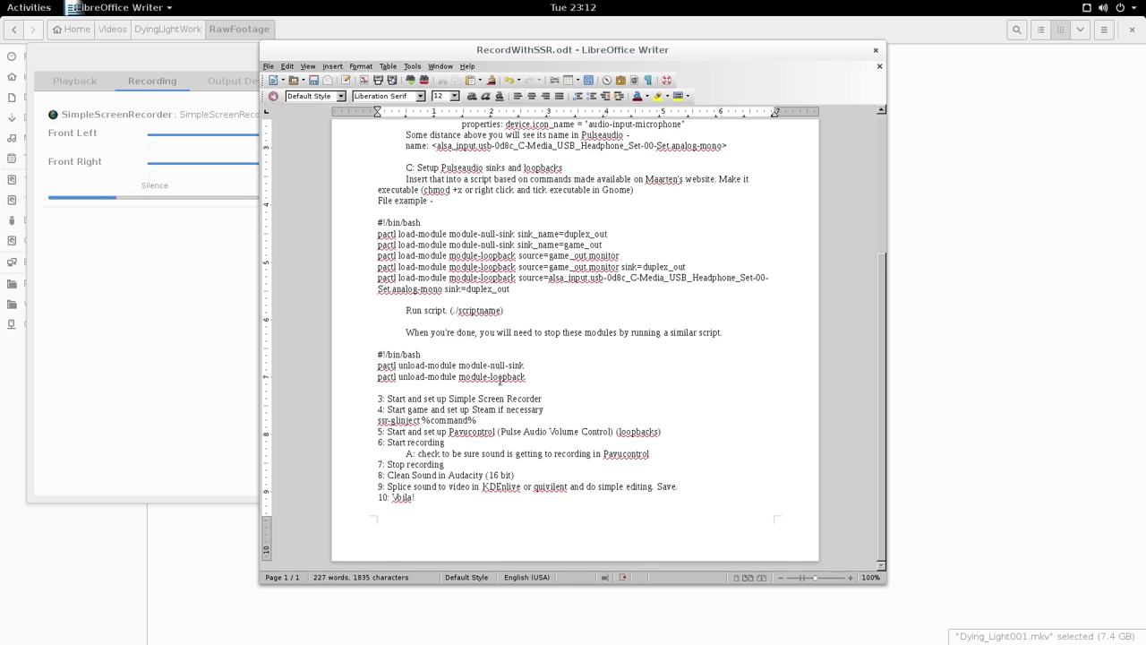
Search the installed applications for "kde" and launch Kdenlive
mouse_move(0, 0)
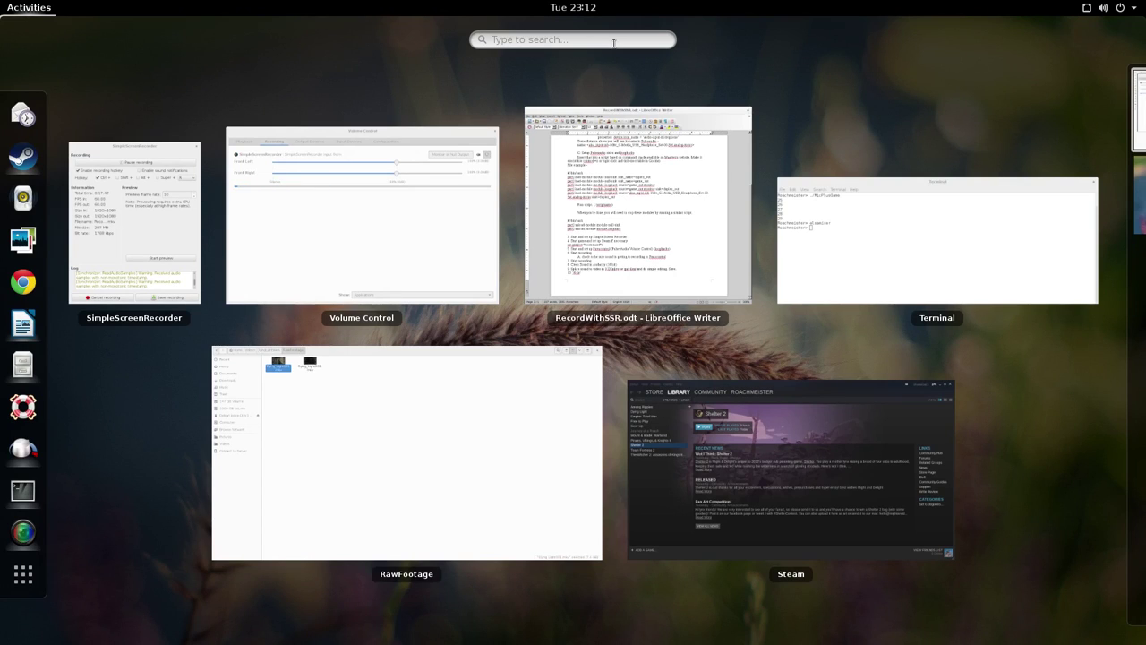
text(ke)
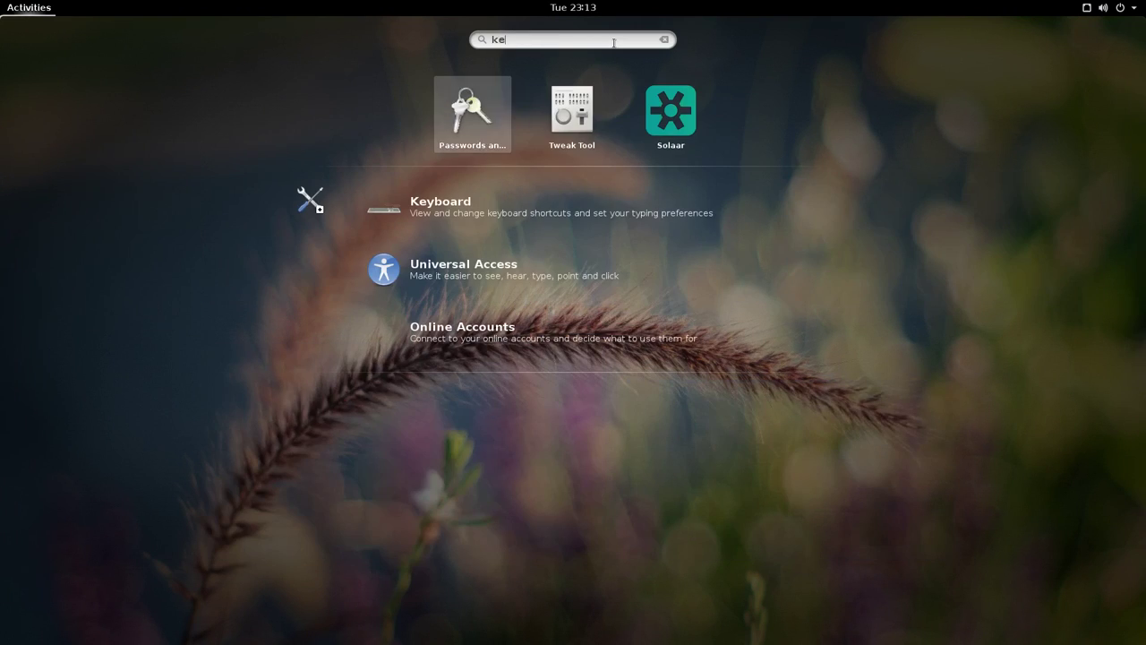
key(BackSpace)
text(de)
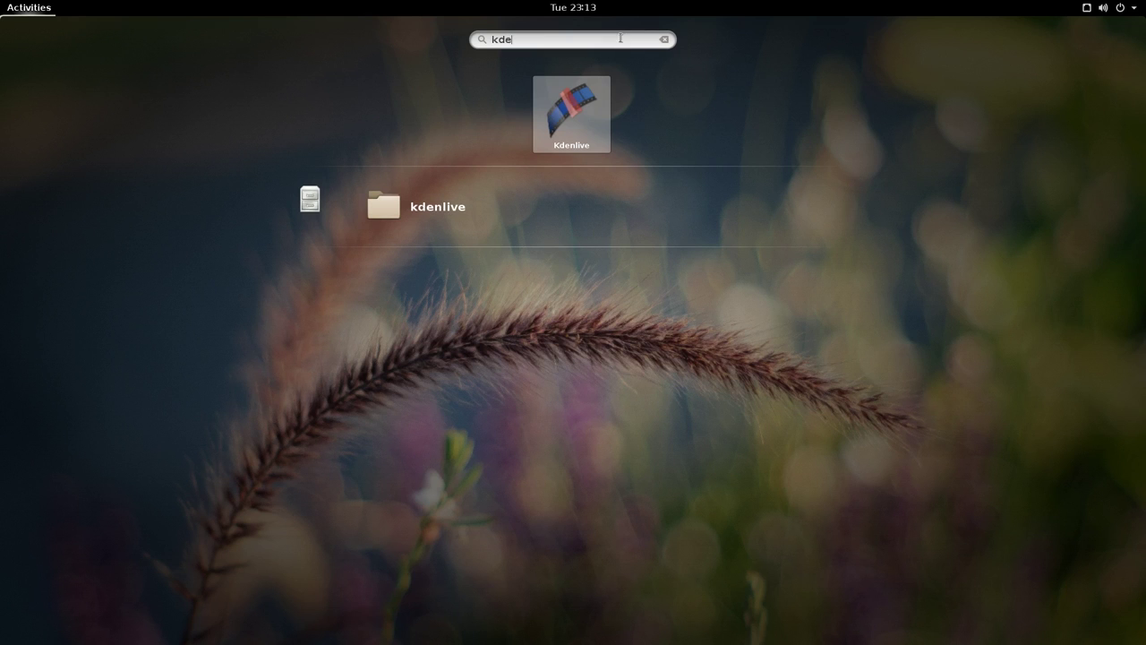
click(573, 114)
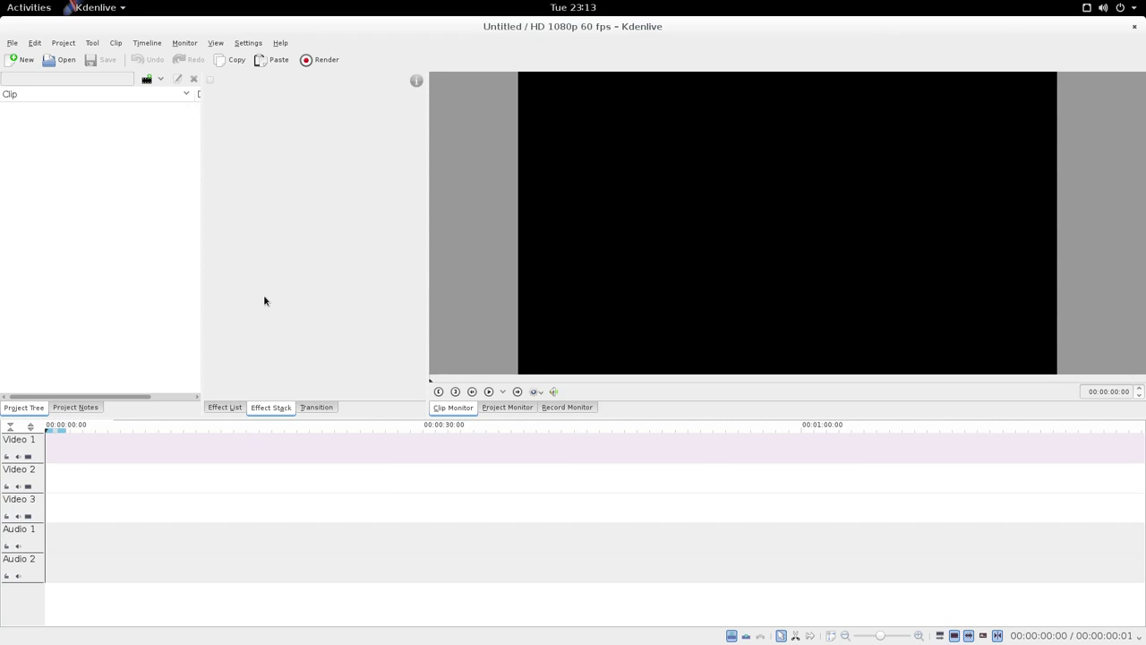
Add Dying_Light001.mkv from Videos/DyingLightWork/RawFootage to the project and dismiss the profile notice
click(147, 80)
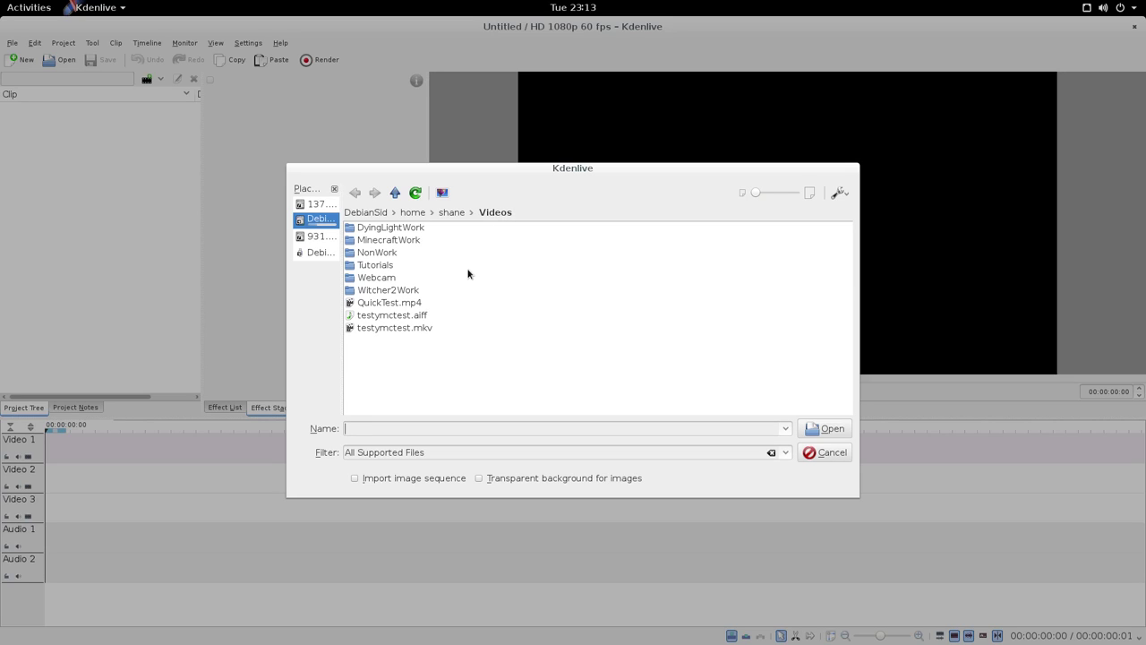
click(351, 229)
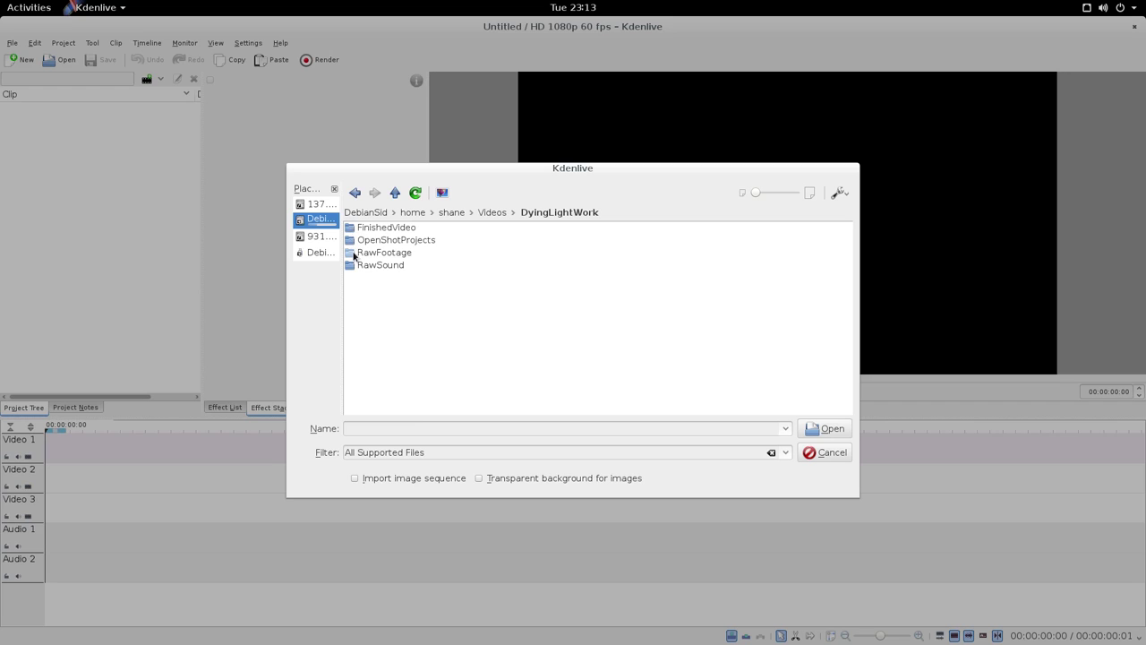
double_click(356, 253)
click(367, 228)
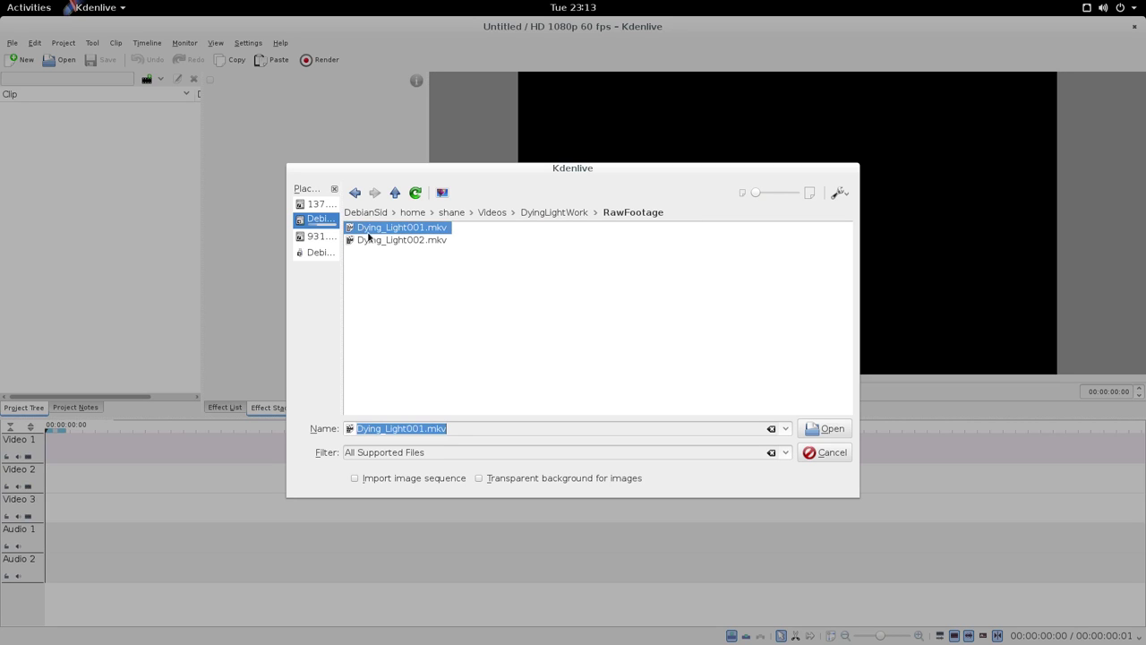
click(829, 429)
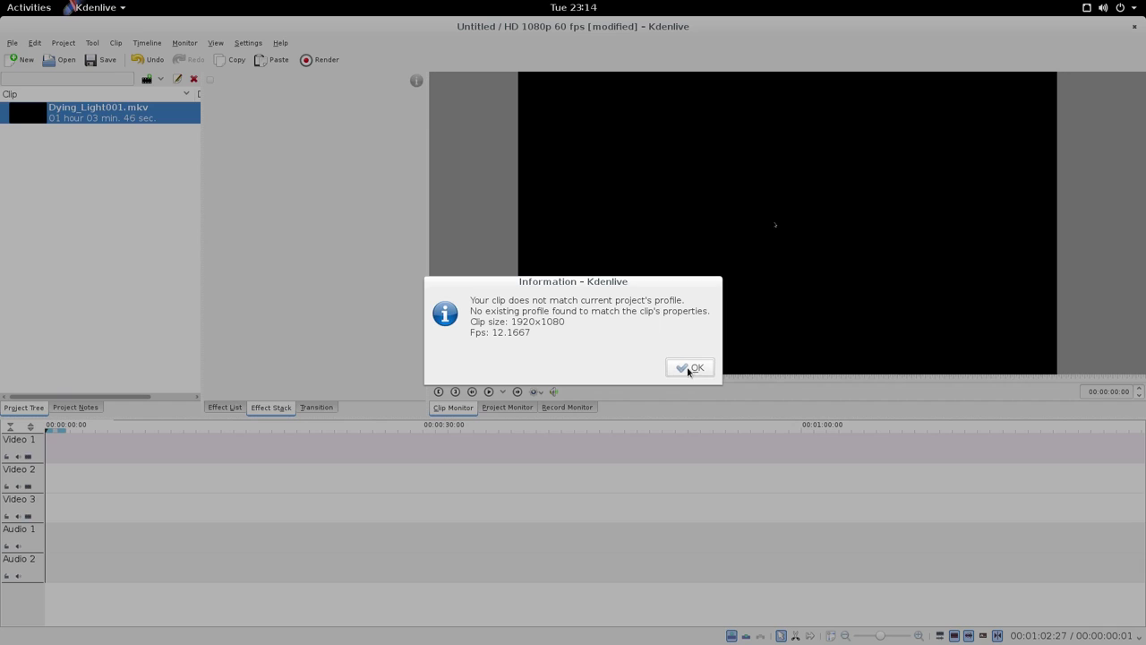
click(689, 367)
Add the cleaned sound file Dying_Light001.aiff from DyingLightWork/RawSound to the project
click(147, 79)
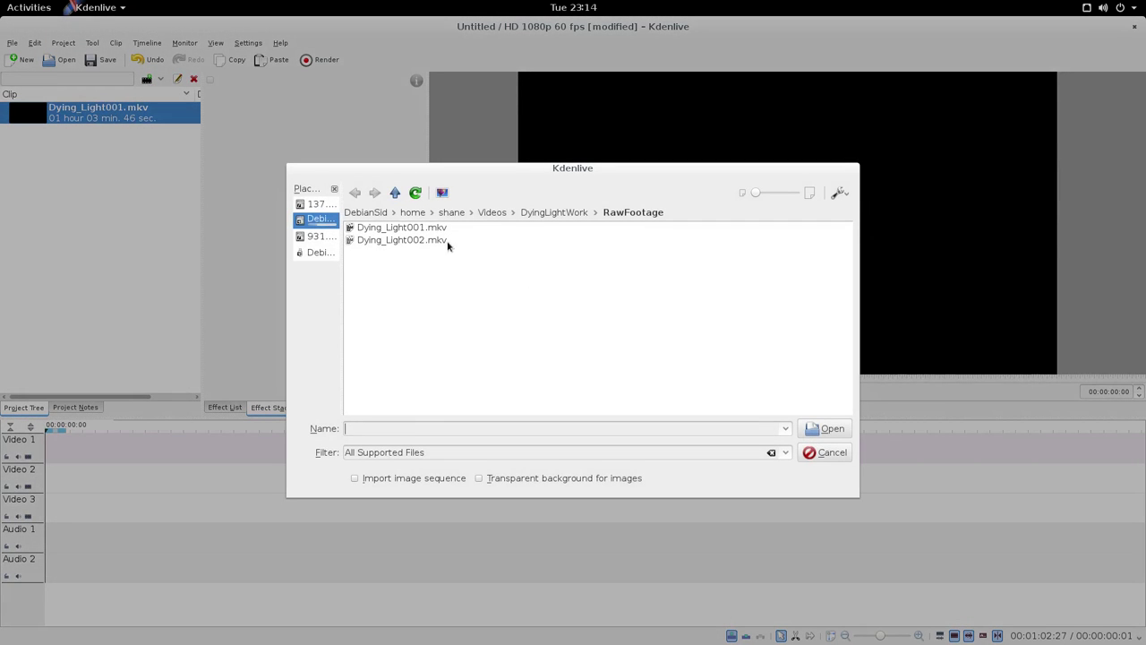
click(555, 213)
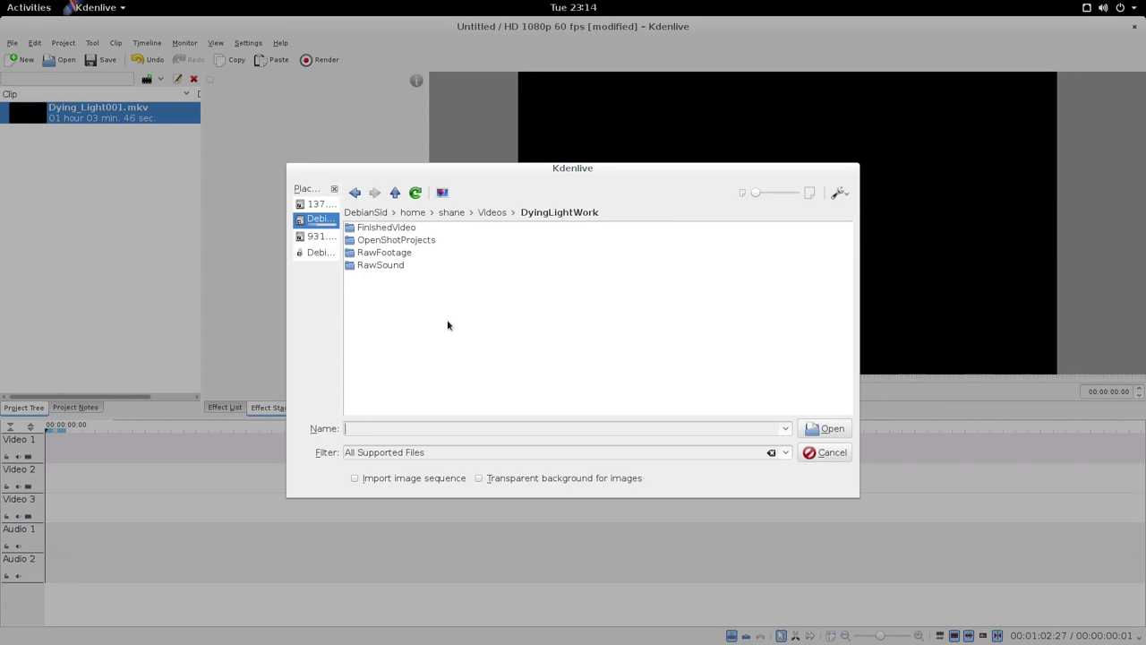
double_click(351, 265)
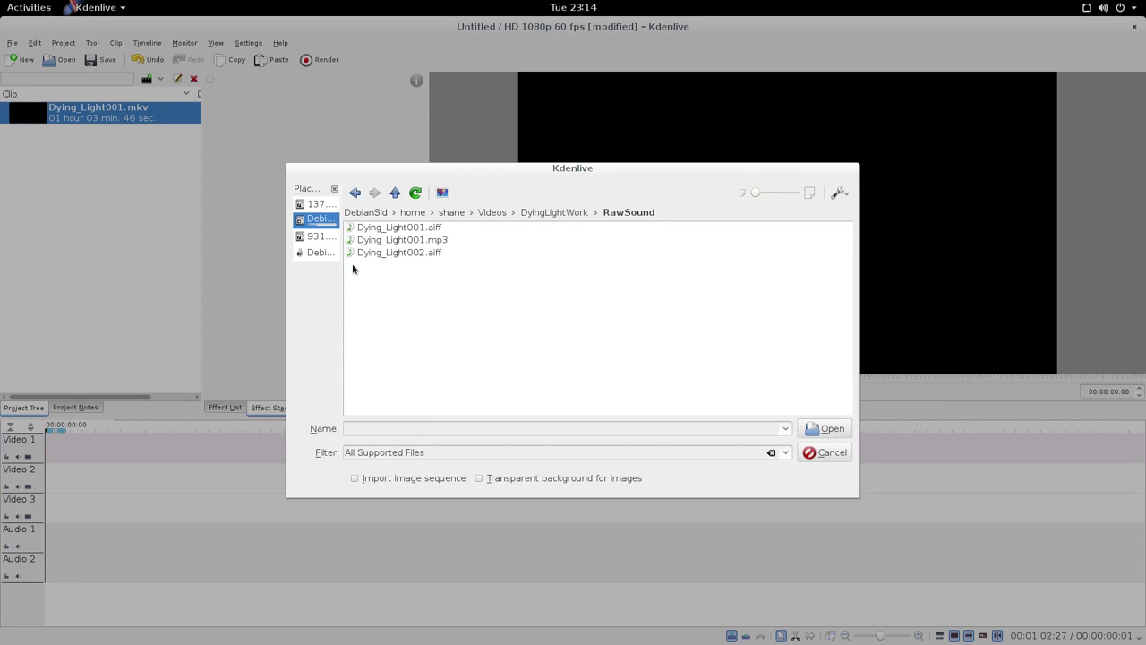
click(399, 229)
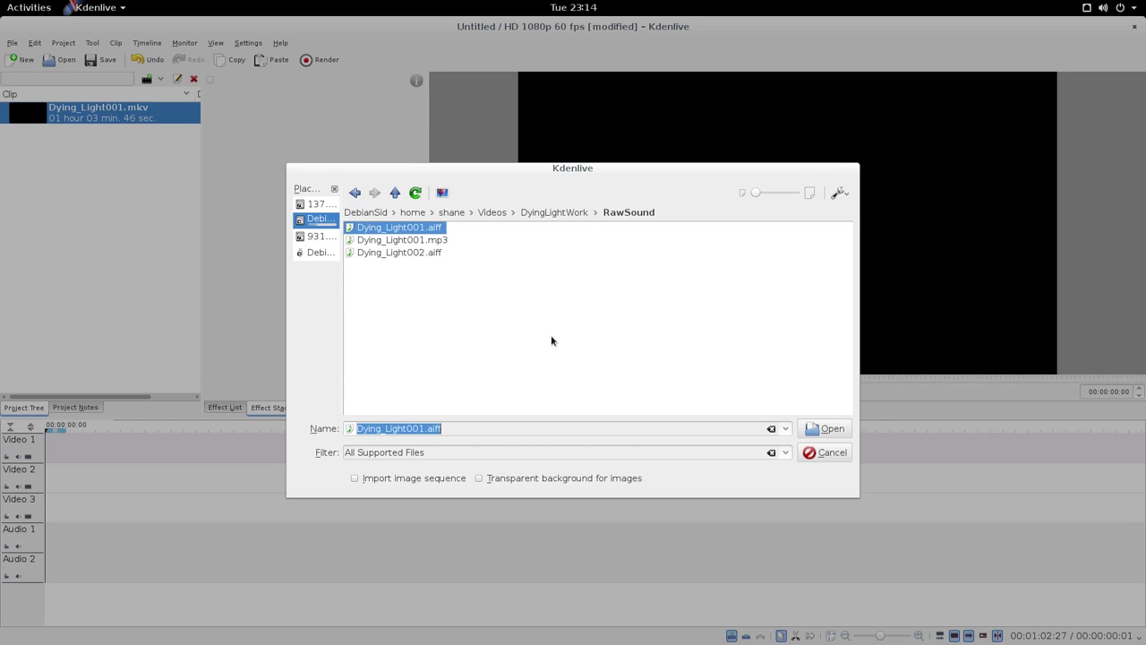
click(824, 431)
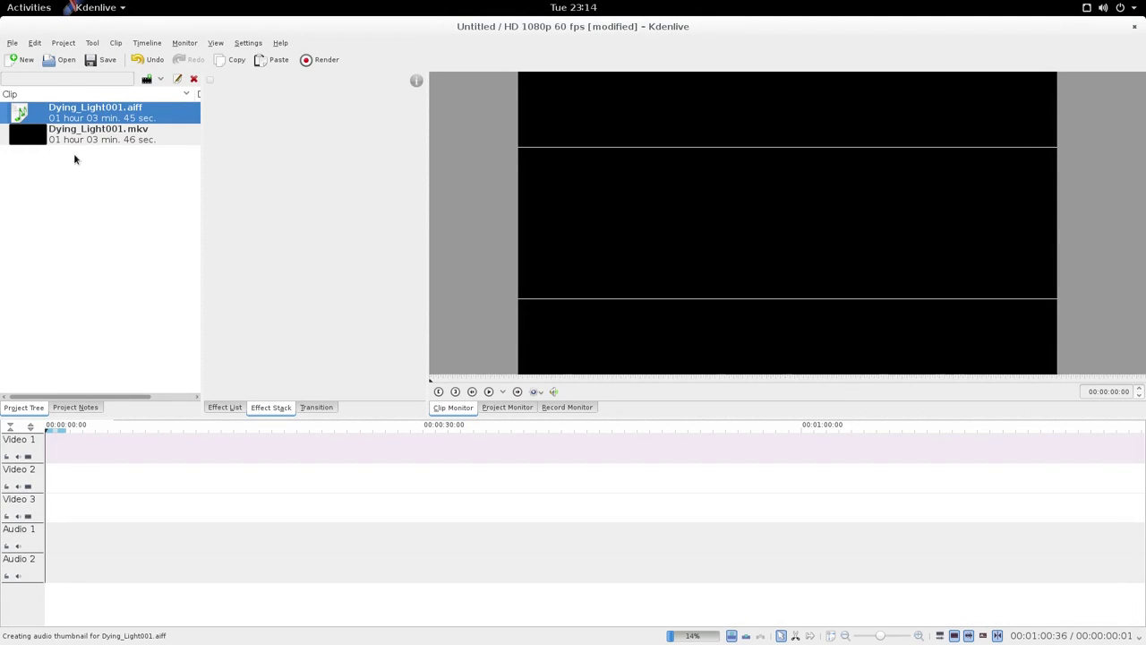
Place Dying_Light001.aiff on Audio 1 and Dying_Light001.mkv on Video 1, aligning both clips with the start of the timeline
drag(38, 119, 48, 533)
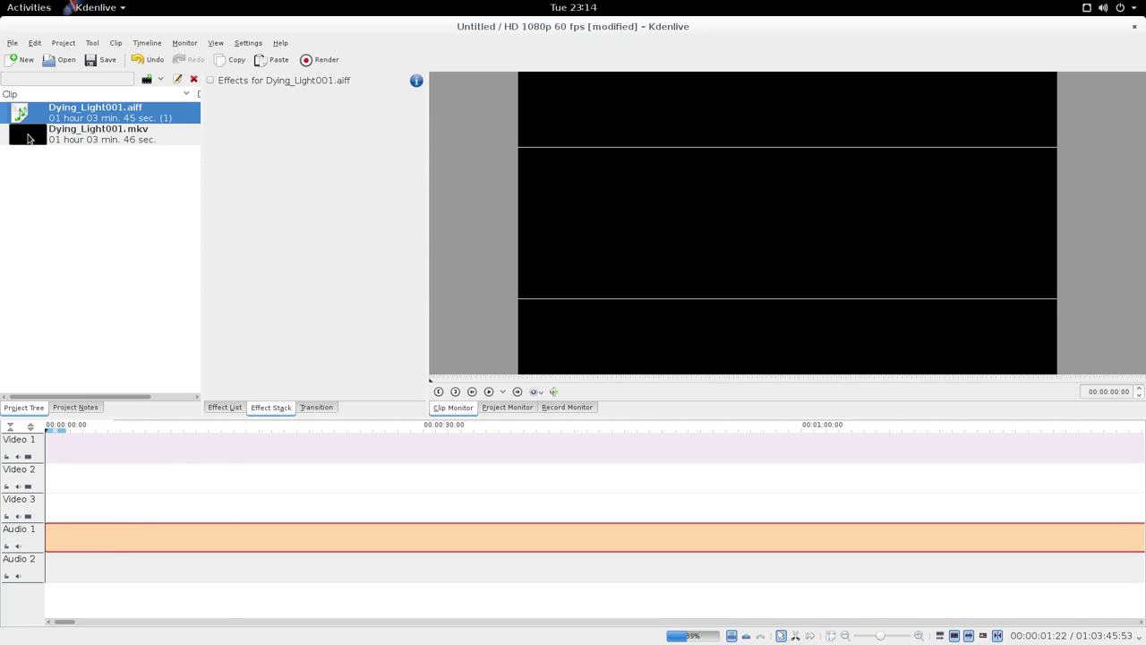
drag(30, 139, 77, 455)
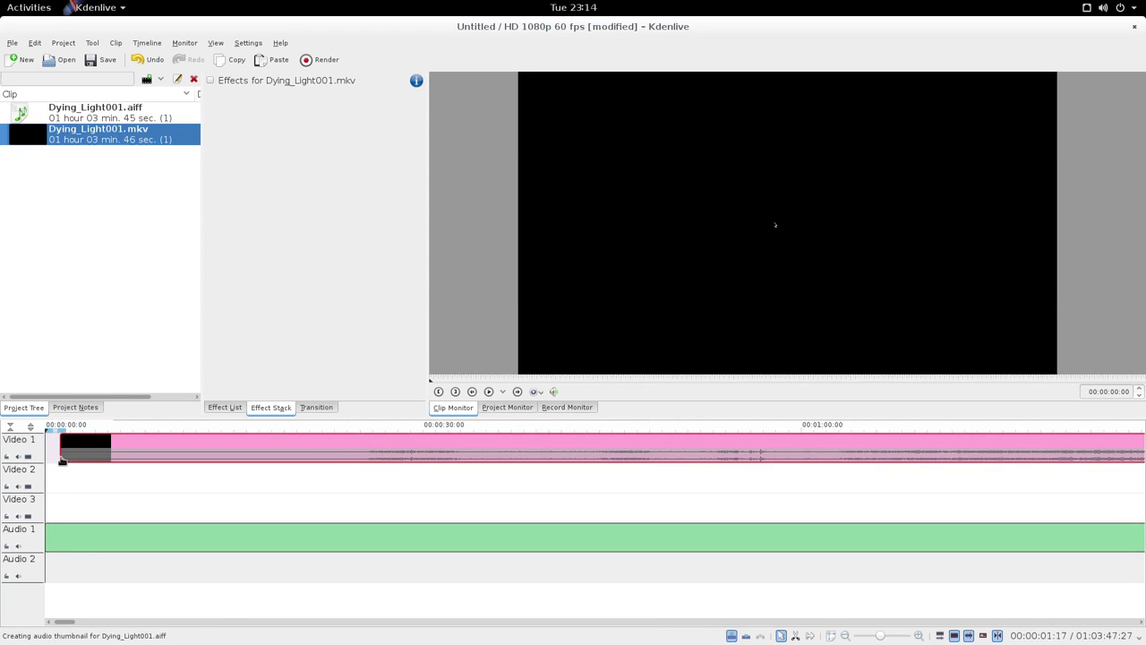
drag(306, 459, 268, 452)
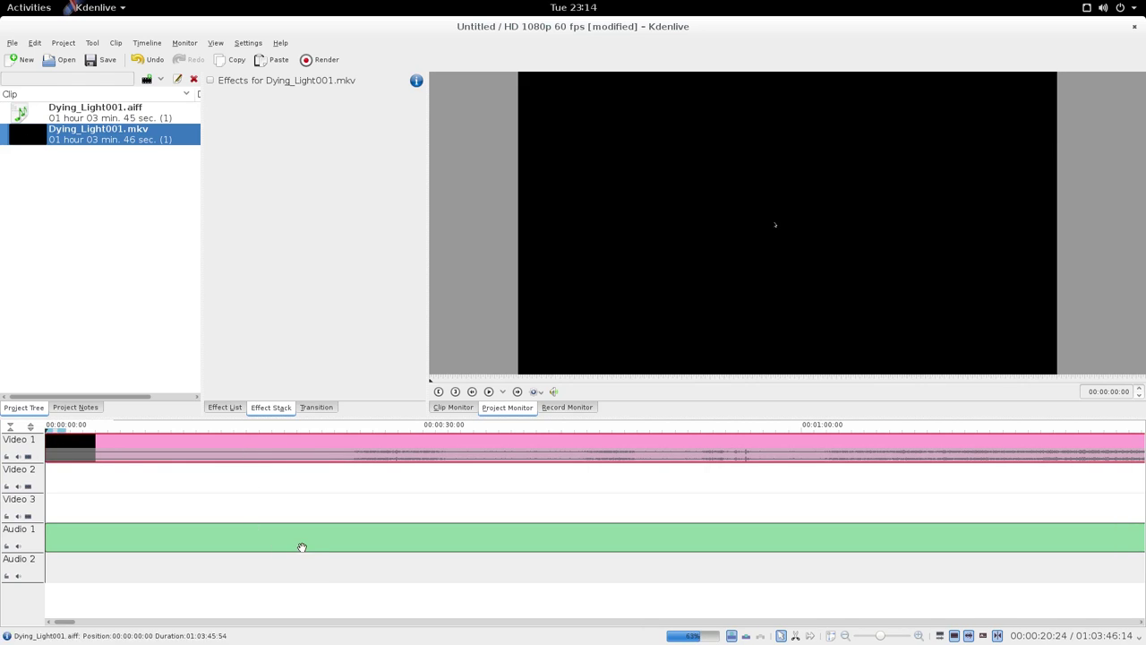
drag(302, 545, 102, 529)
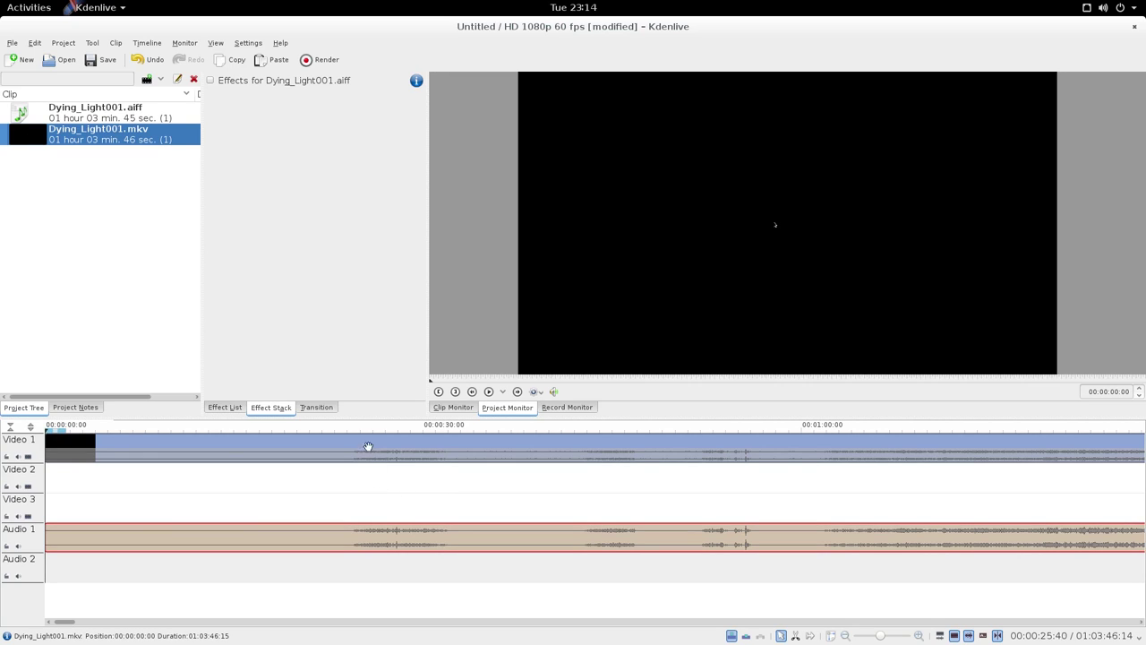
Play the timeline from about 0:23, try Monitor of Built-in Audio Analog Stereo as SimpleScreenRecorder's recording source, and return to Kdenlive
drag(357, 431, 342, 432)
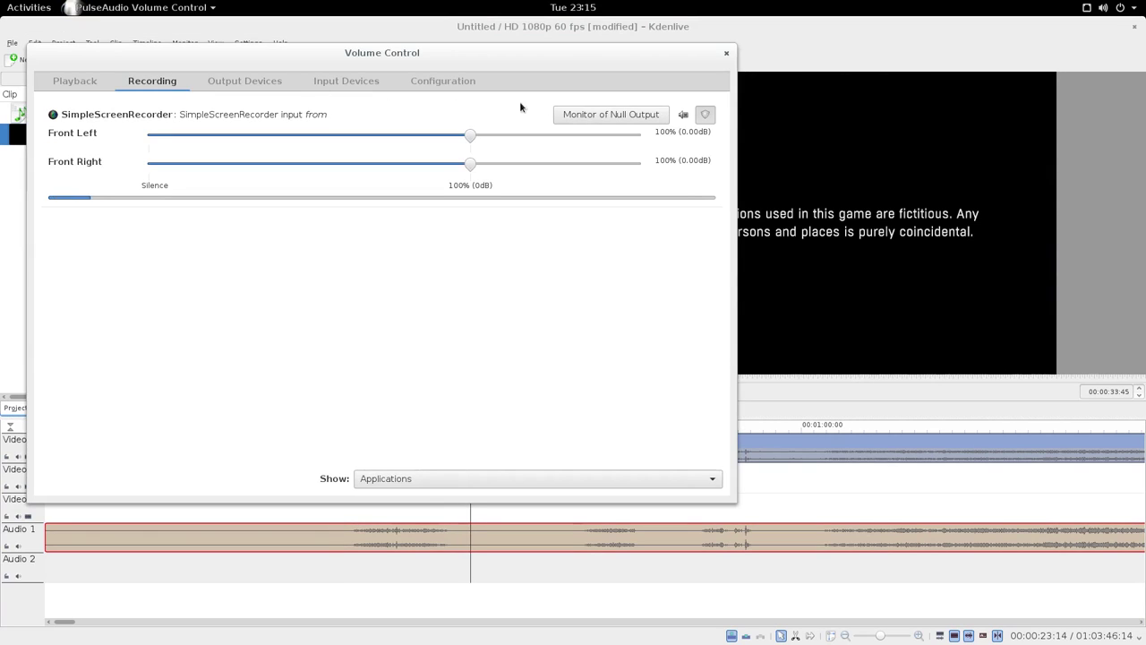
click(618, 116)
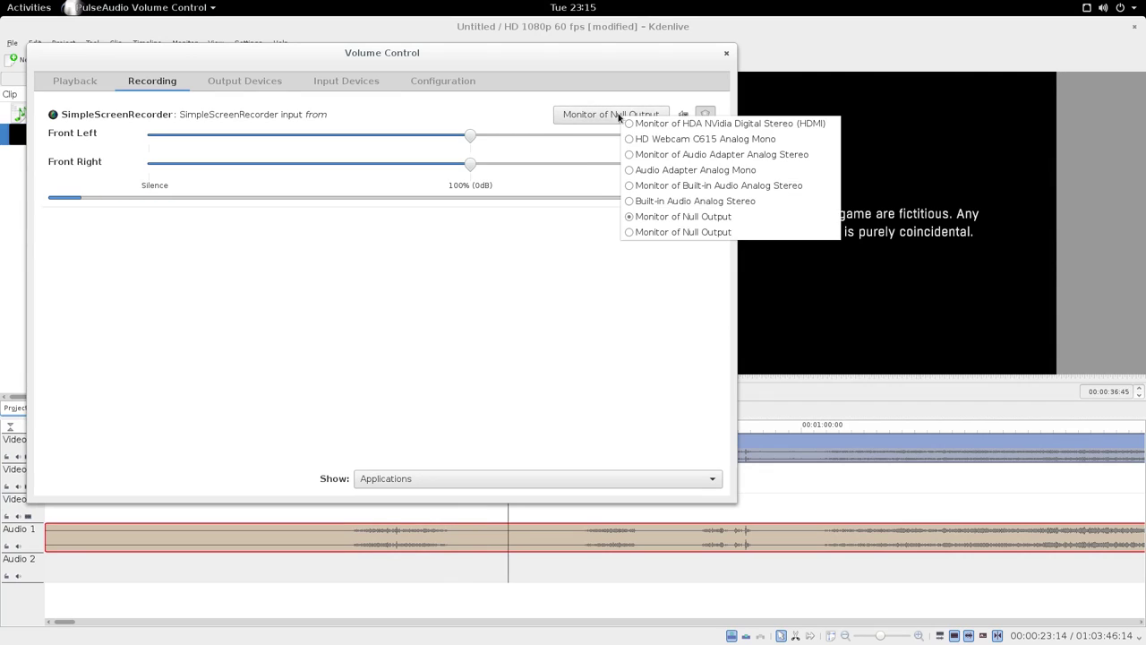
click(631, 187)
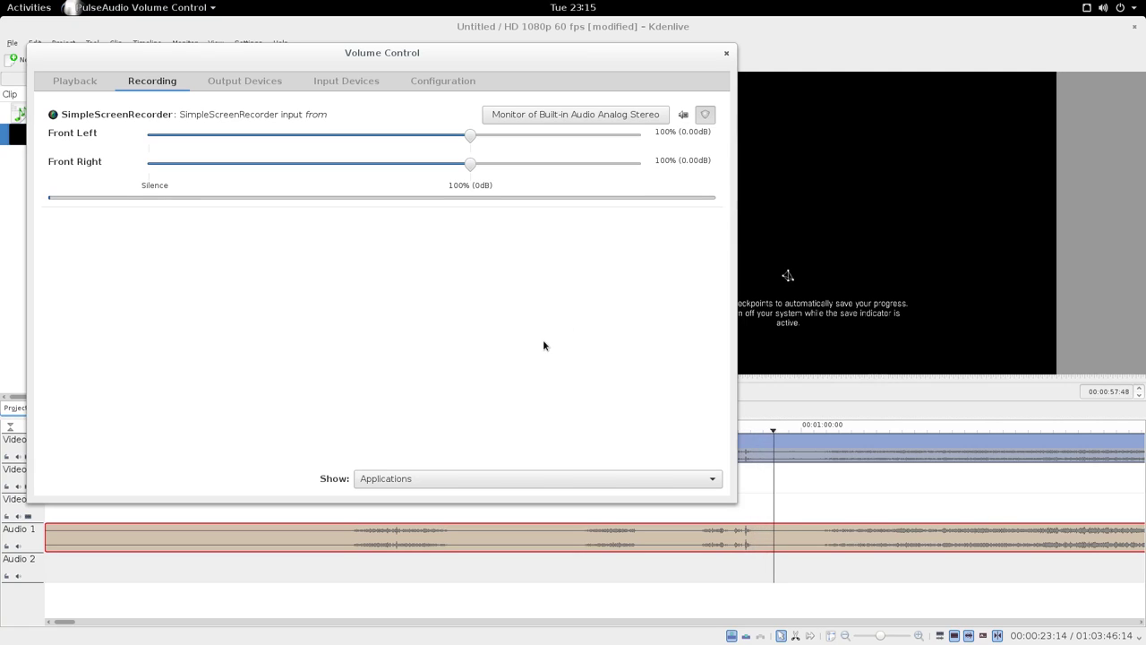
click(811, 394)
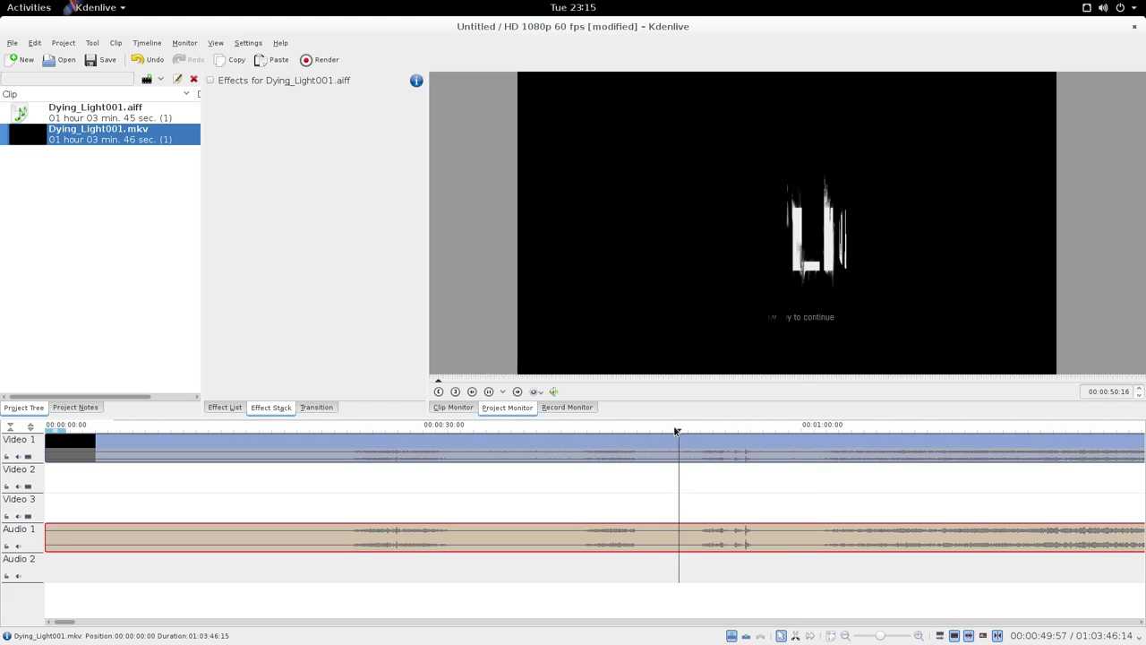
Set SimpleScreenRecorder's recording source in Volume Control back to the first Monitor of Null Output
key(super)
click(354, 255)
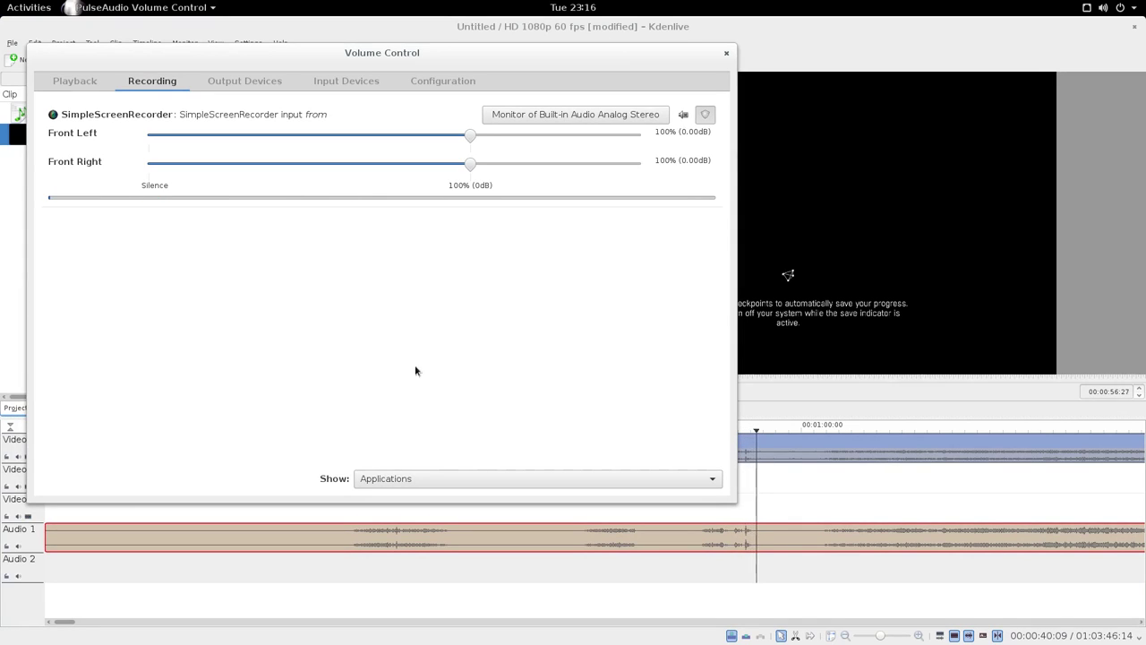
click(618, 115)
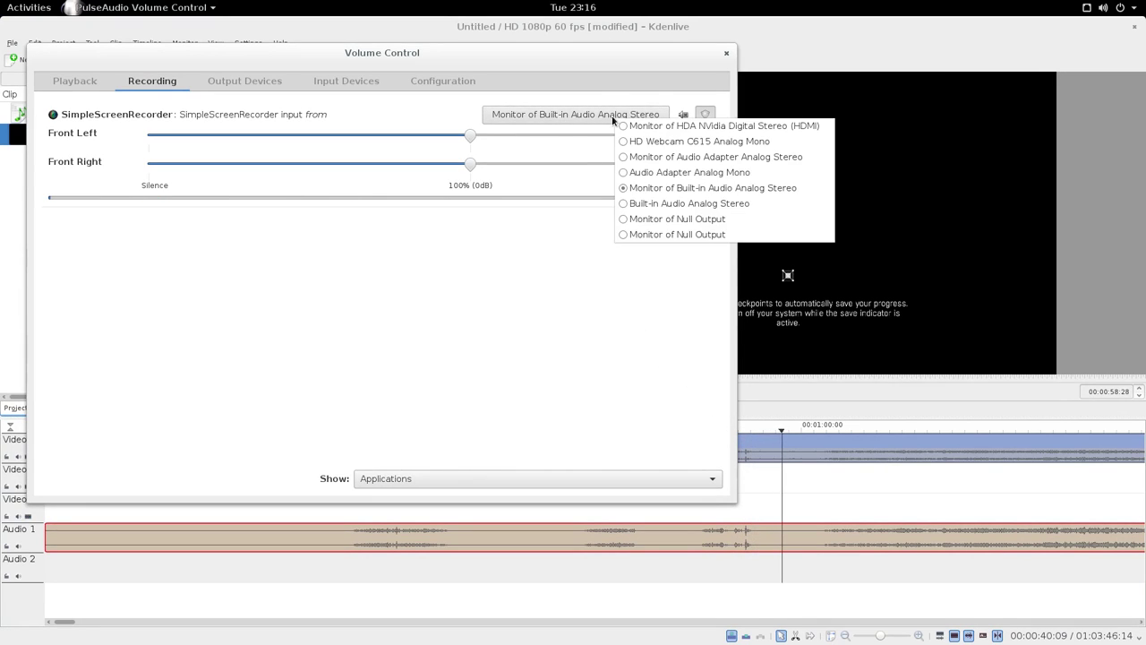
click(624, 220)
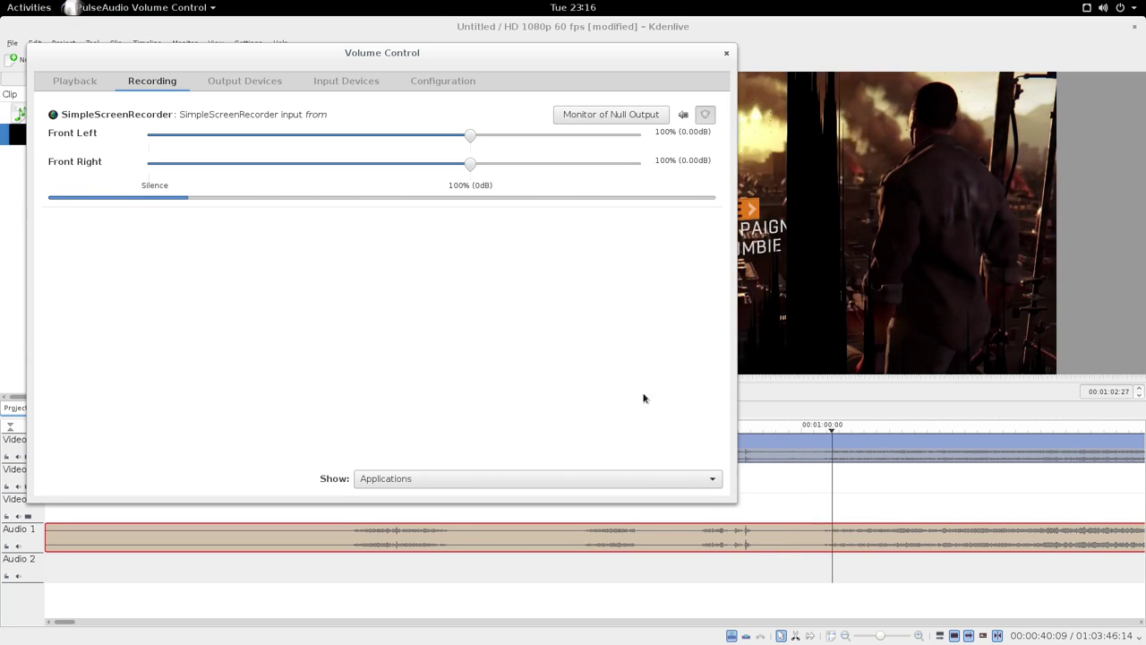
Return to Kdenlive, preview a section of the timeline past 2:00 and pause playback
click(848, 392)
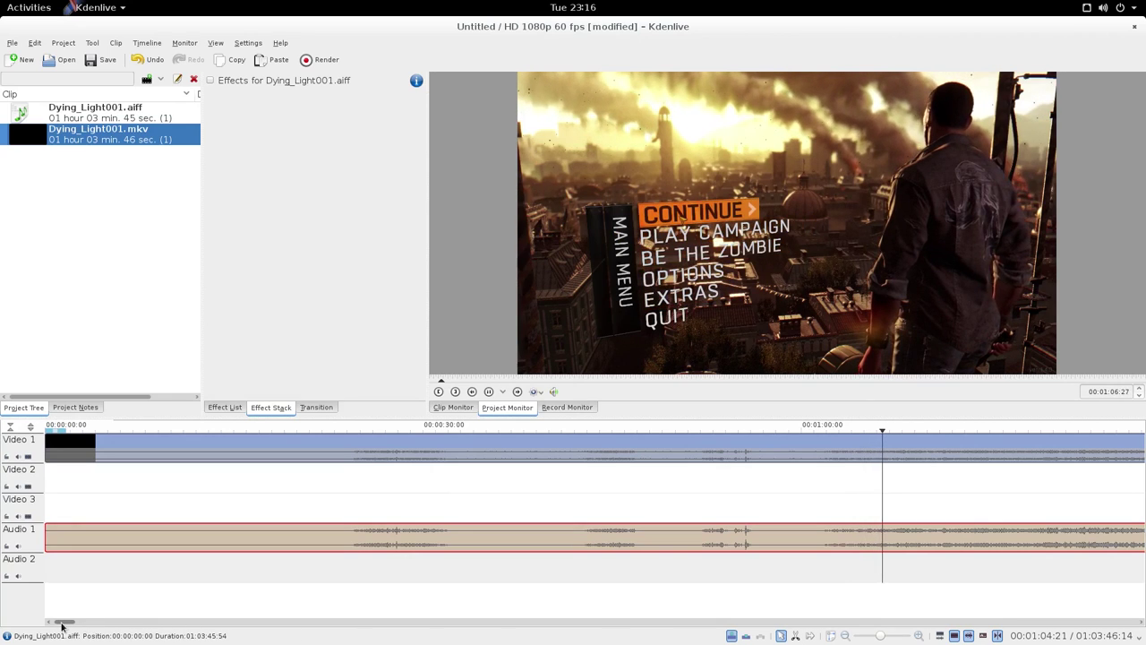
drag(61, 621, 226, 635)
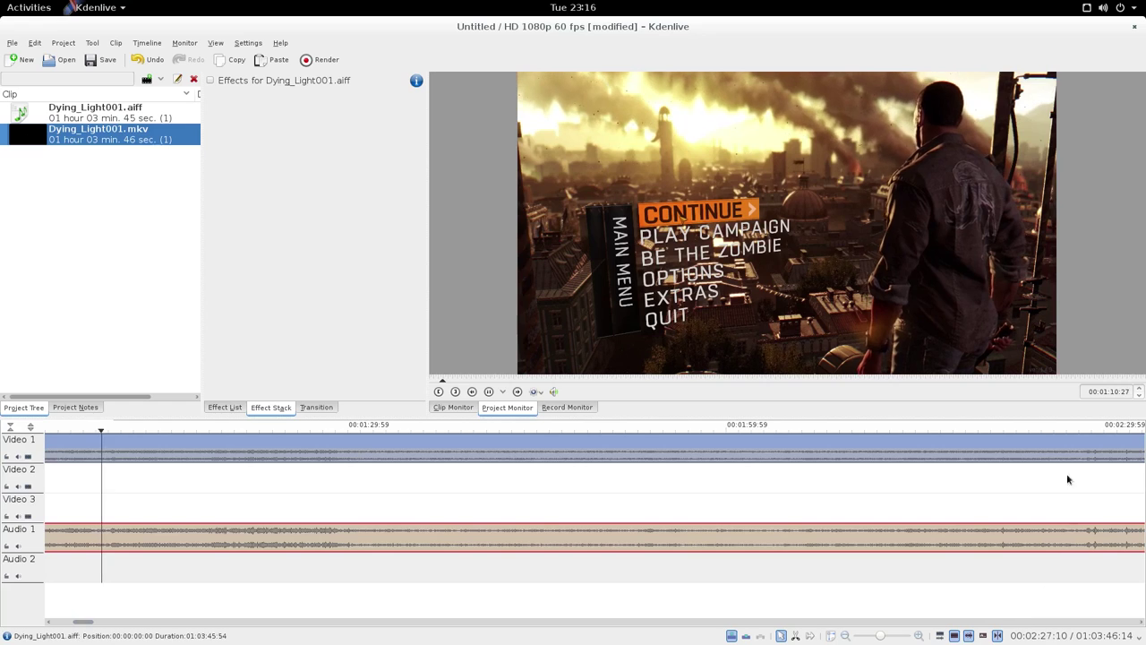
click(987, 431)
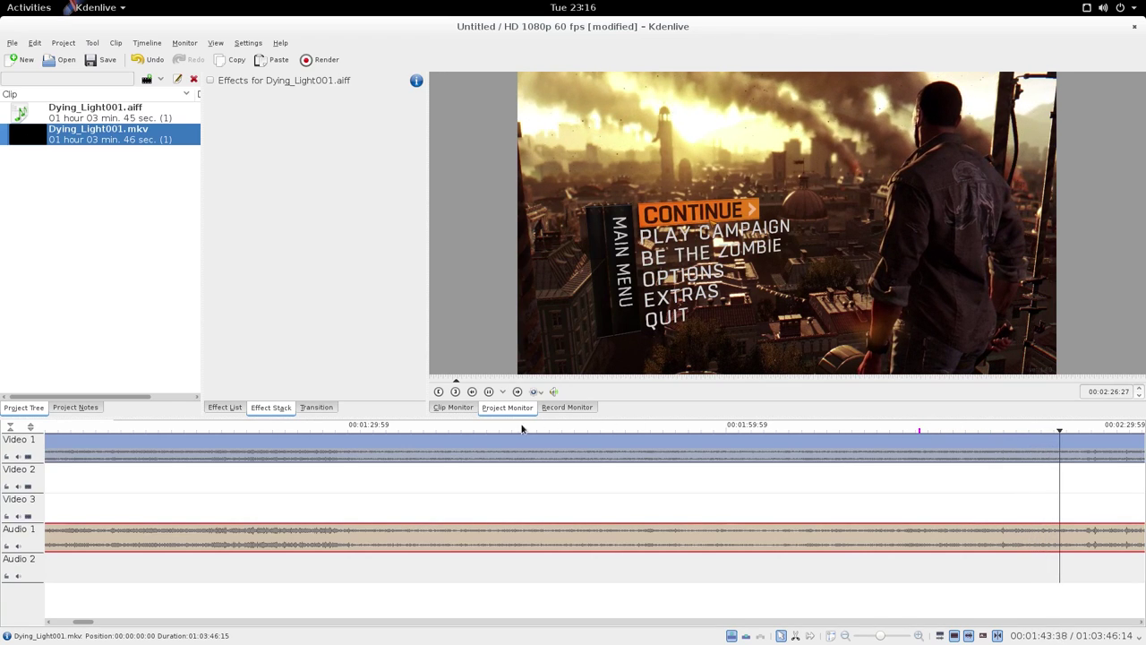
click(488, 392)
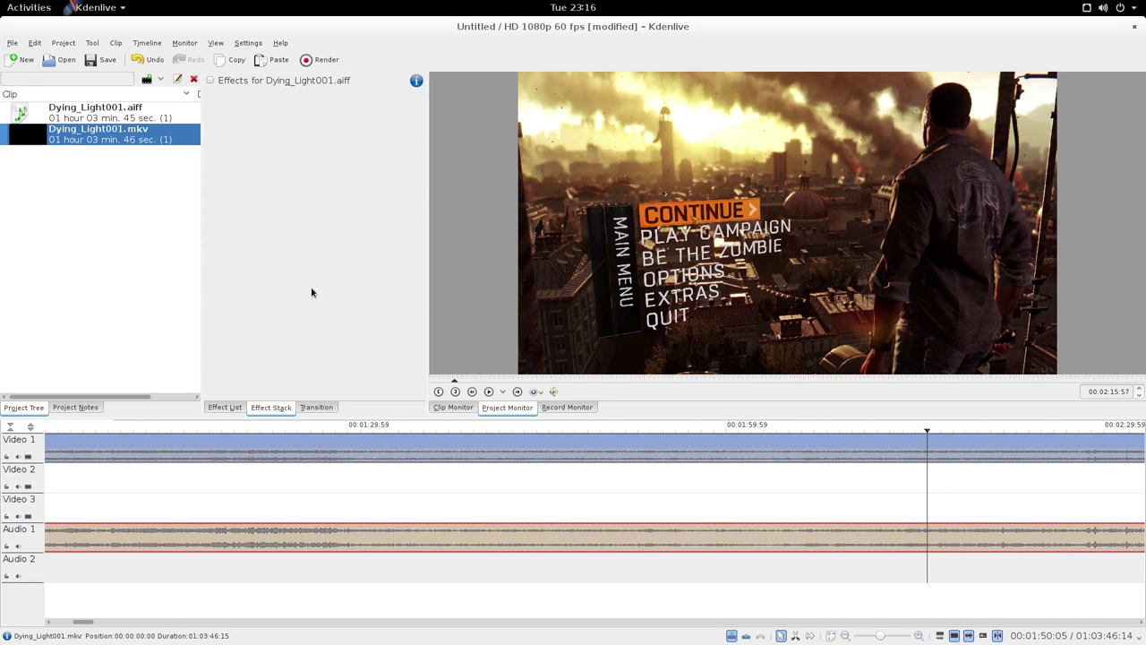
Try Monitor of Built-in Audio Analog Stereo as SimpleScreenRecorder's recording source, play the Kdenlive timeline from about 2:16 and pause it
key(super)
click(432, 253)
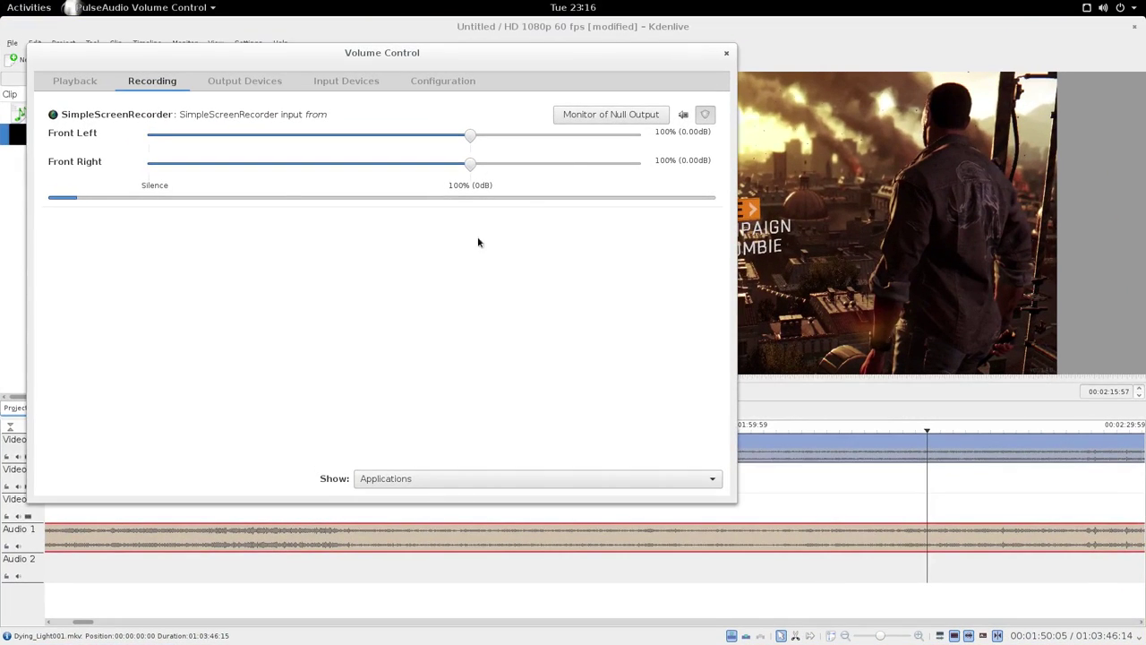
click(578, 116)
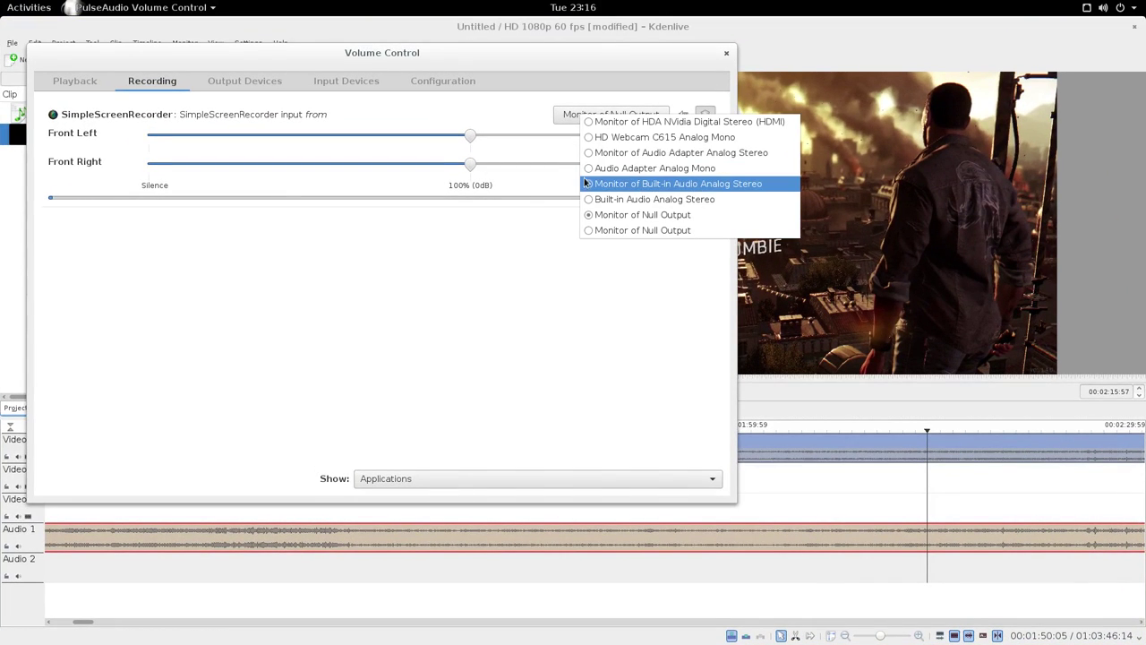
click(627, 183)
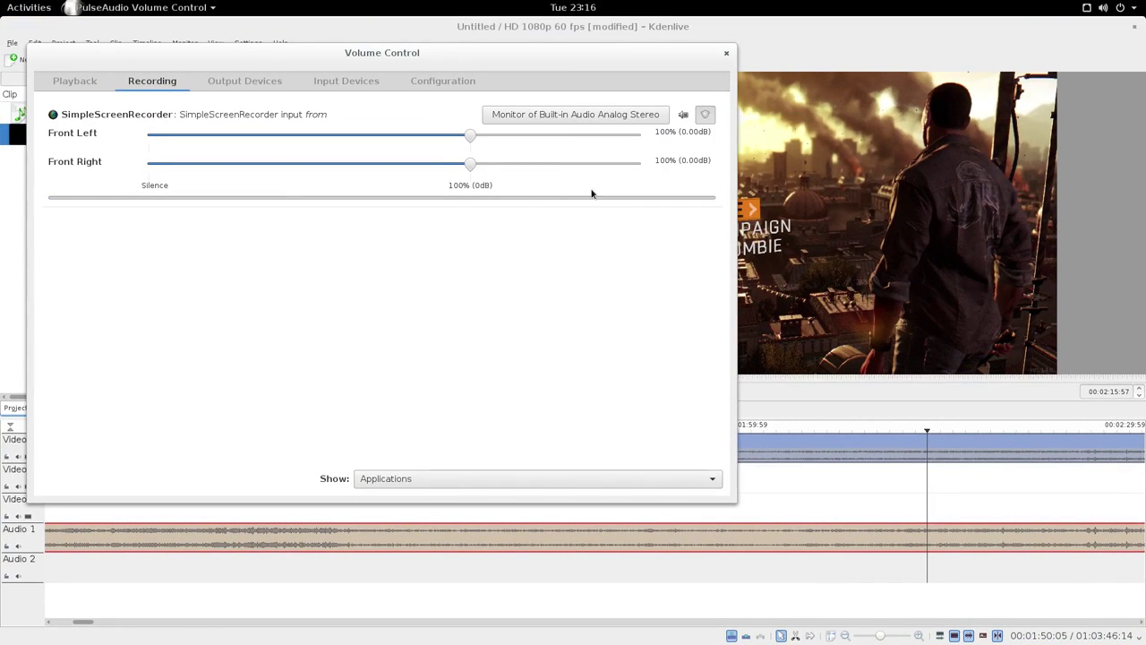
click(820, 401)
click(487, 391)
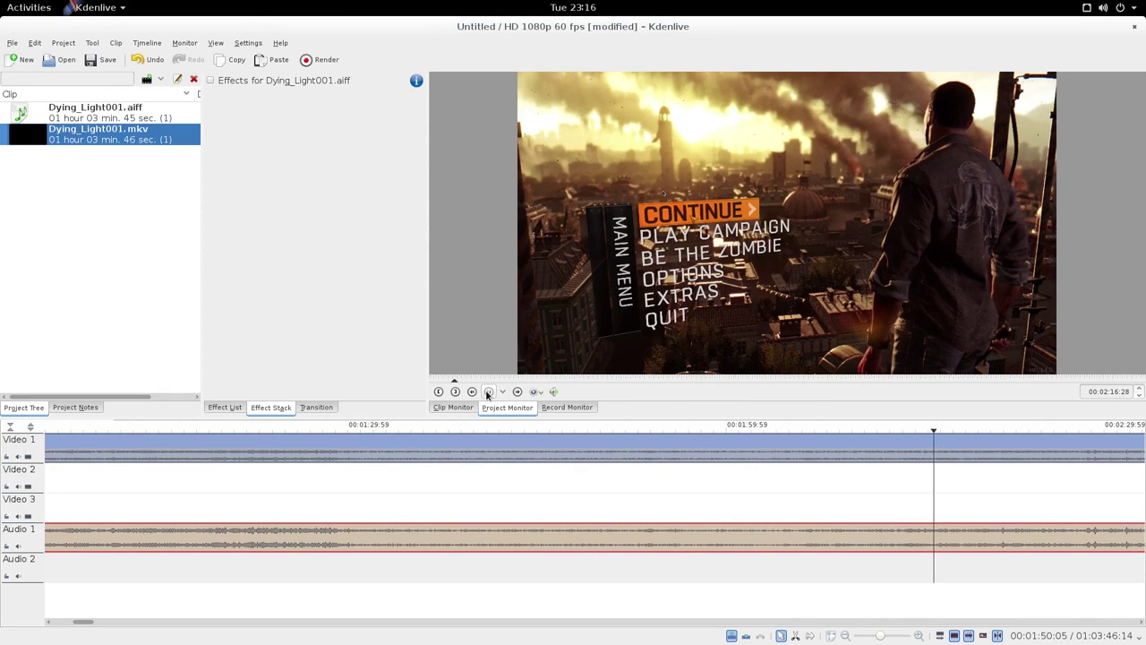
mouse_move(3, 3)
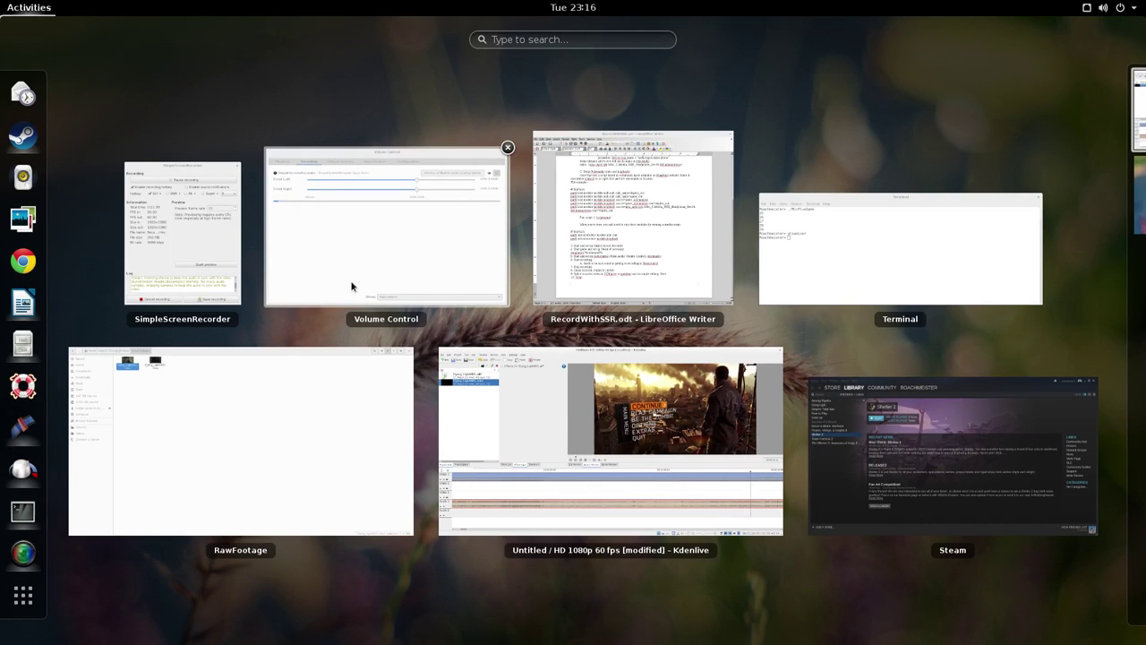
click(513, 428)
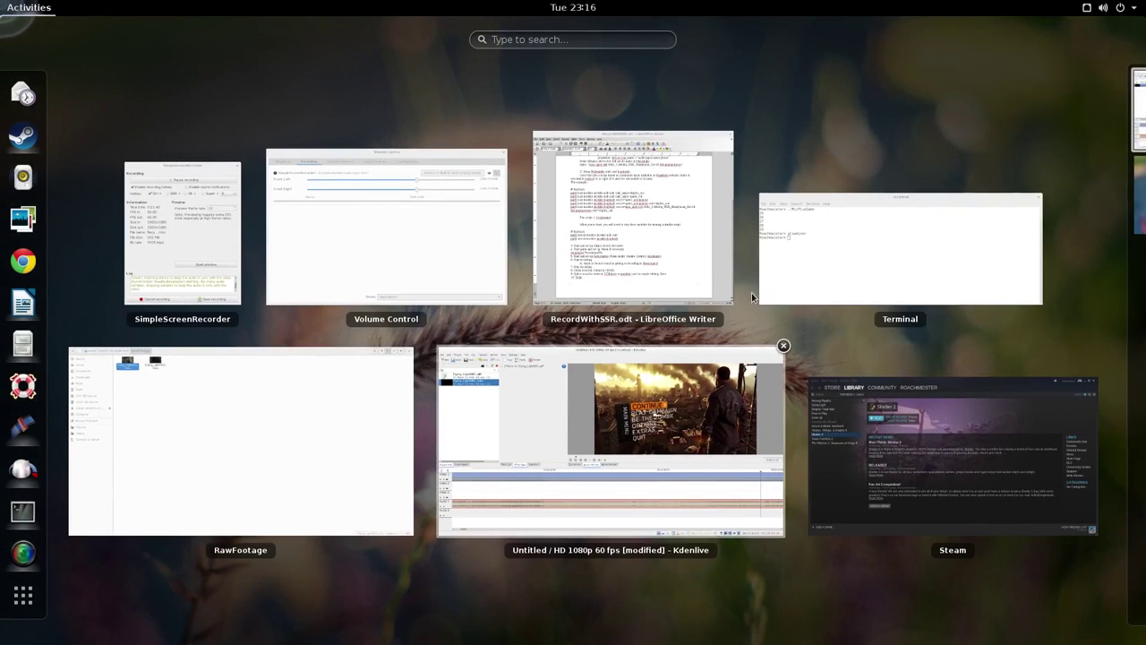
Set SimpleScreenRecorder's recording source in Volume Control to the first Monitor of Null Output and return to Kdenlive
click(424, 256)
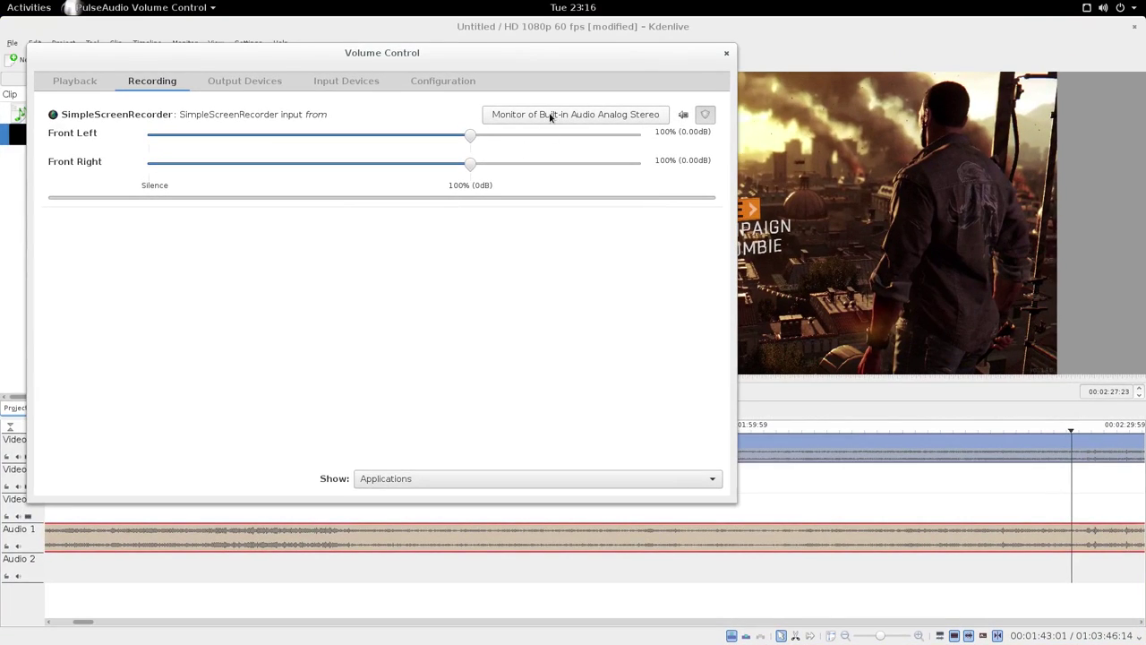
click(549, 116)
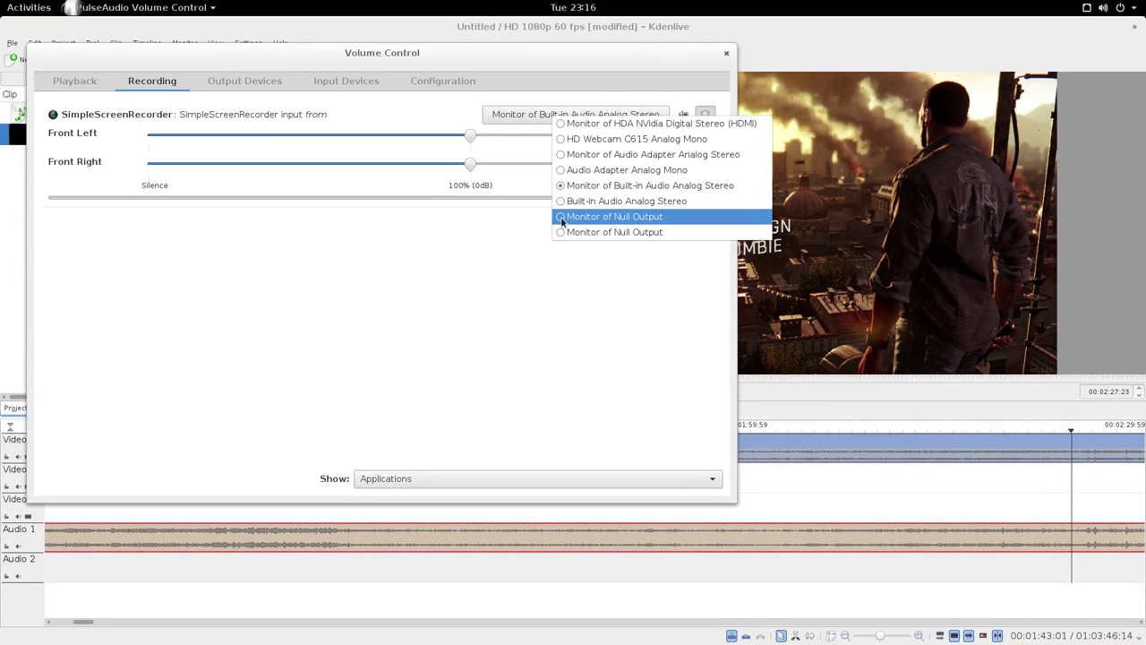
click(614, 217)
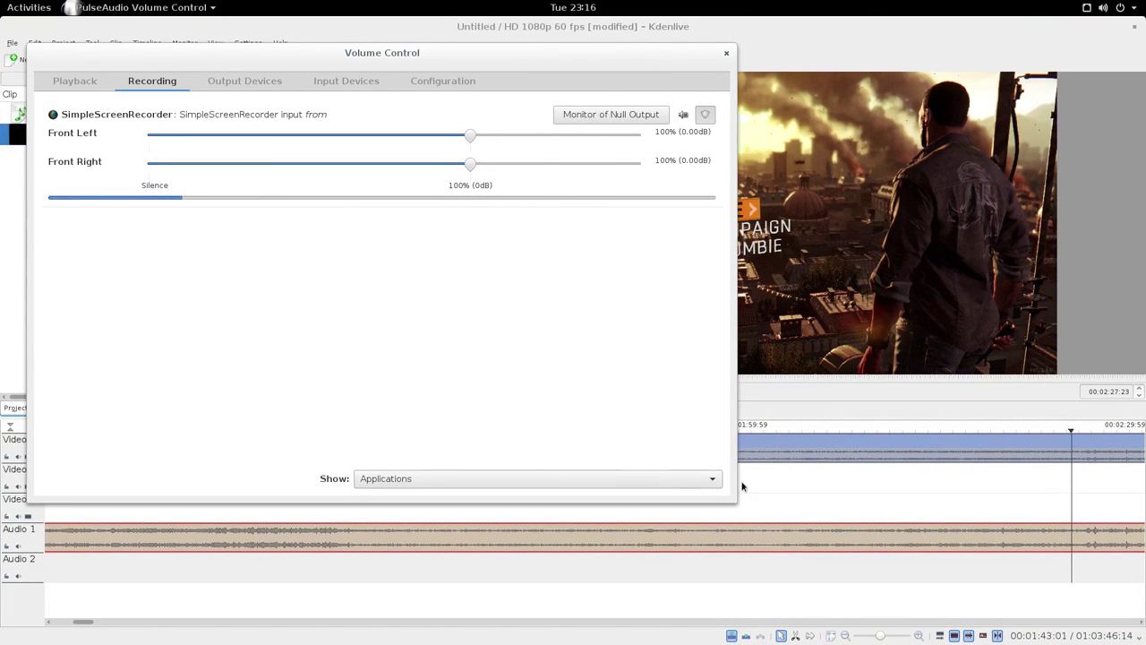
click(899, 485)
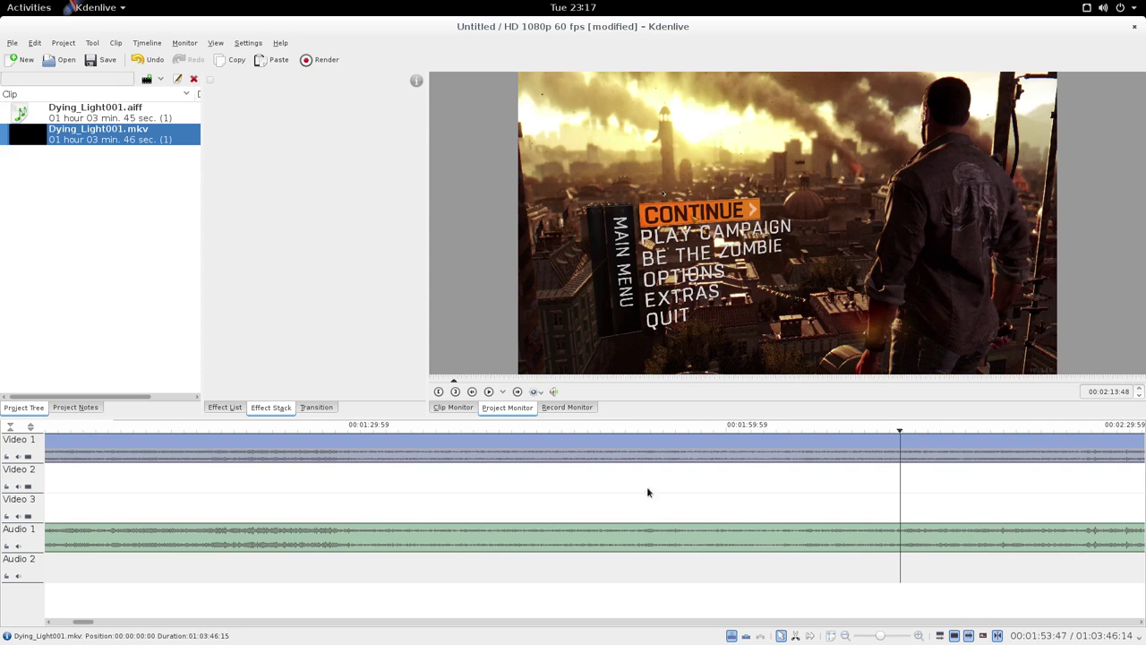
Mute the audio of the Video 1 track and cut the clips on Video 1 and Audio 1 at 00:00:24:11
click(18, 457)
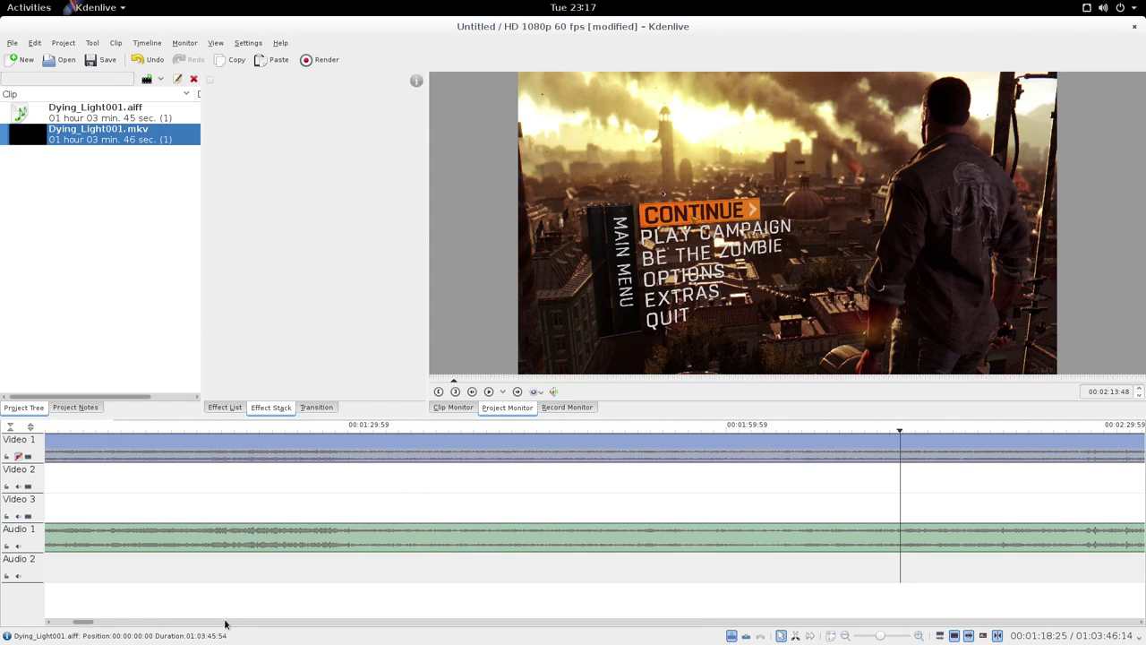
drag(90, 622, 64, 621)
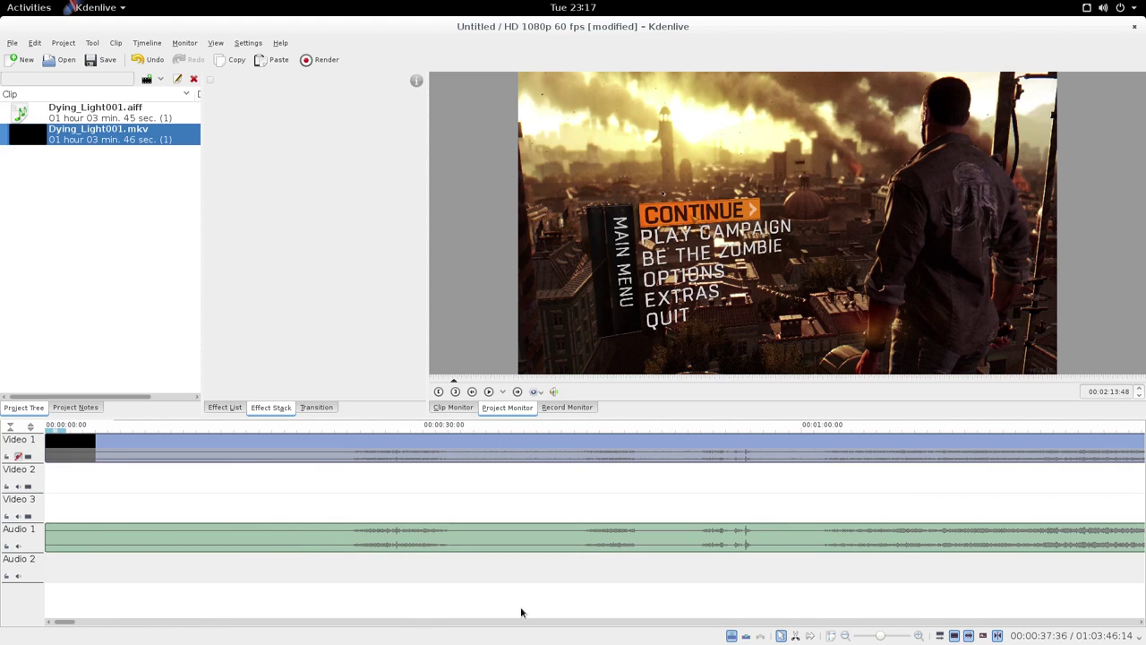
click(349, 431)
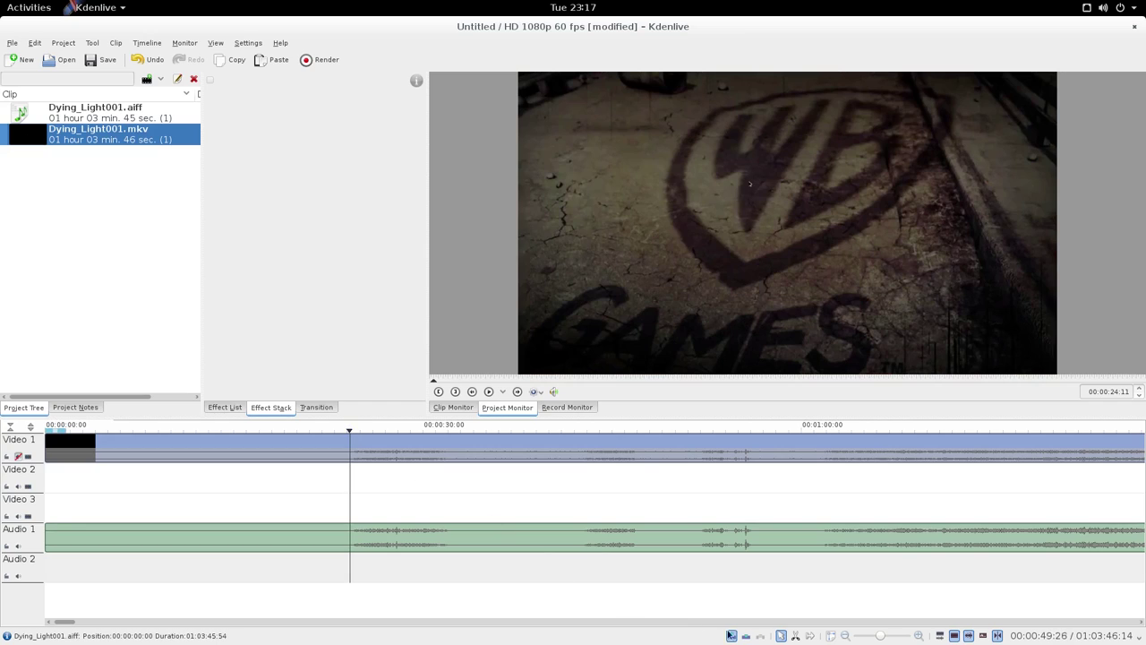
click(795, 635)
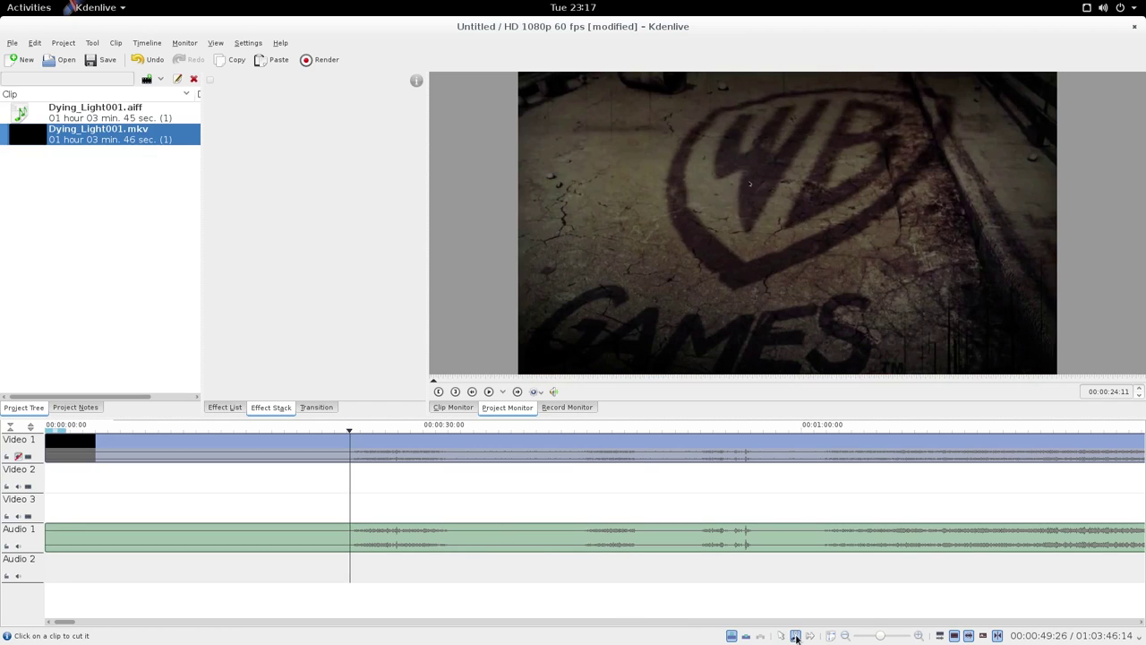
click(349, 448)
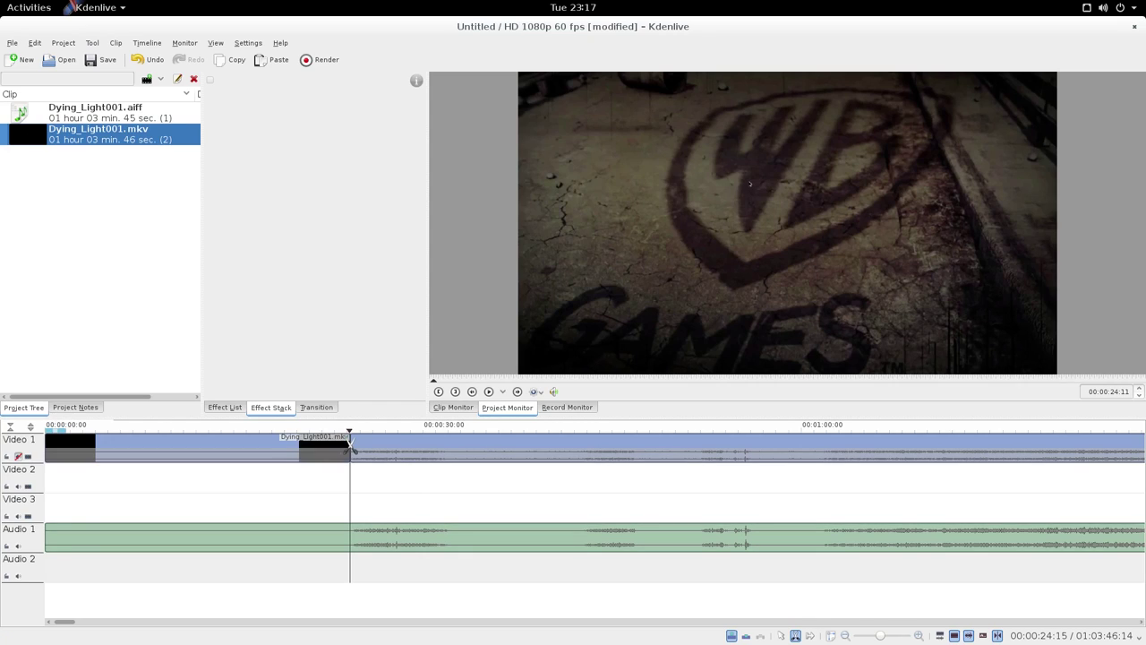
click(349, 544)
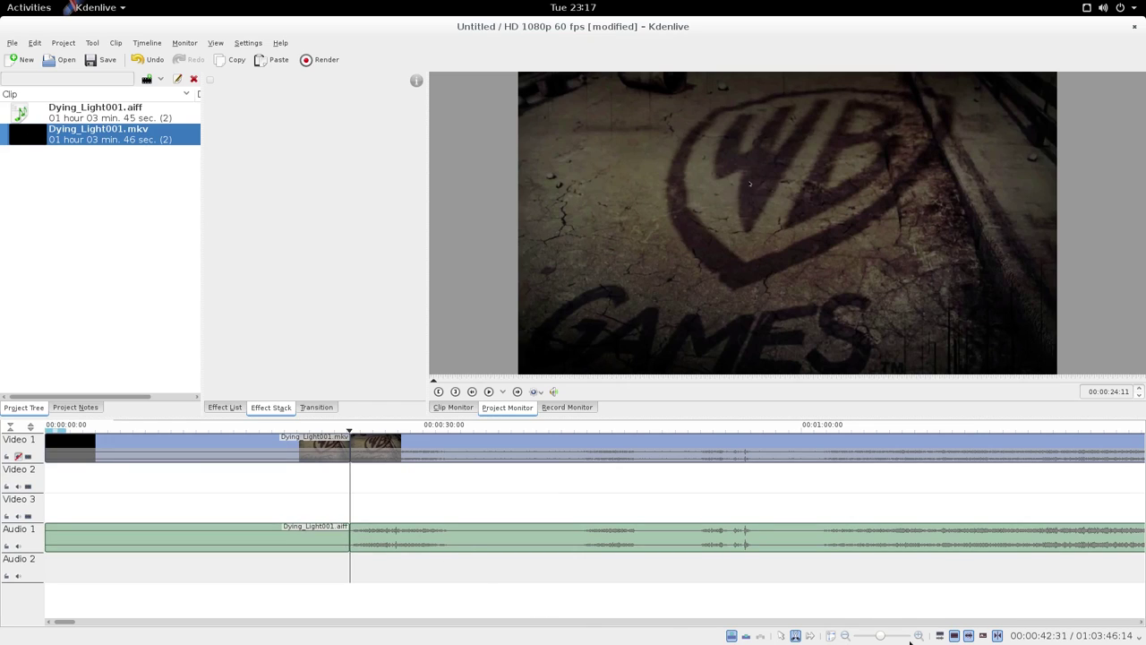
Delete the segments before the cut on Audio 1 and Video 1 and move both remaining clips to the timeline's start
click(781, 635)
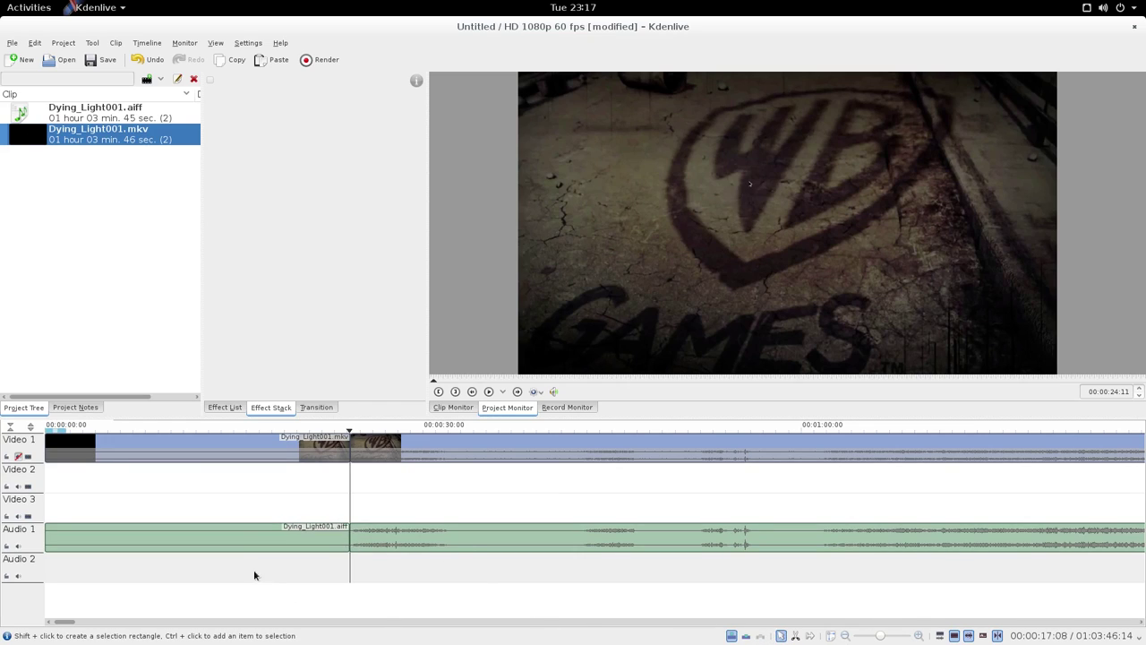
right_click(233, 532)
click(286, 348)
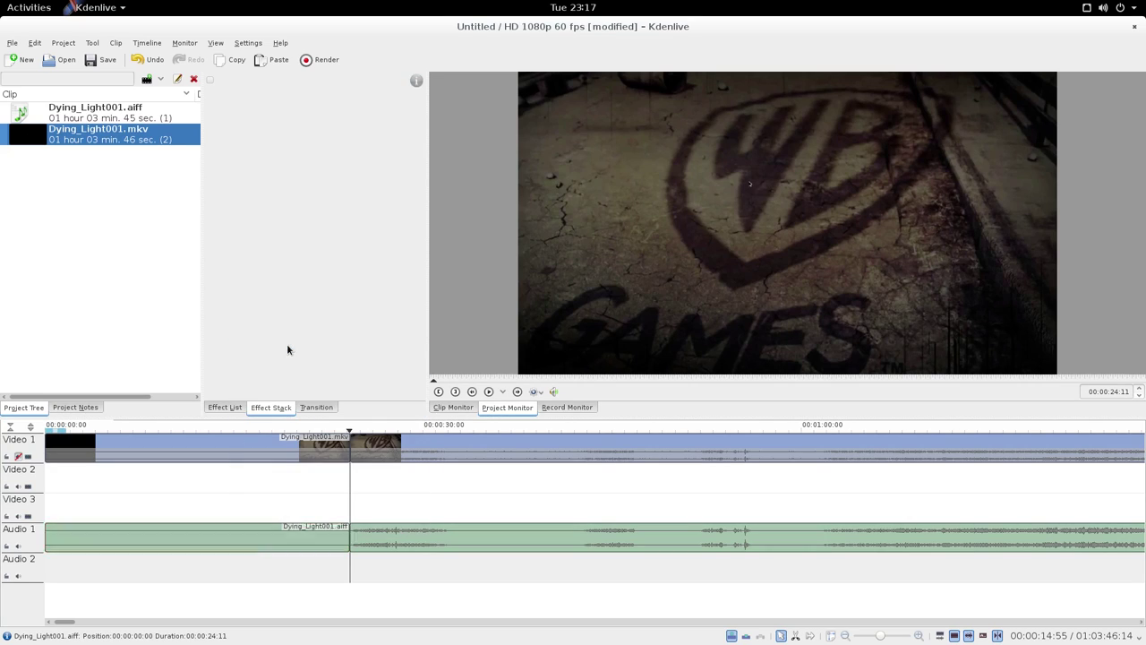
right_click(220, 450)
click(293, 264)
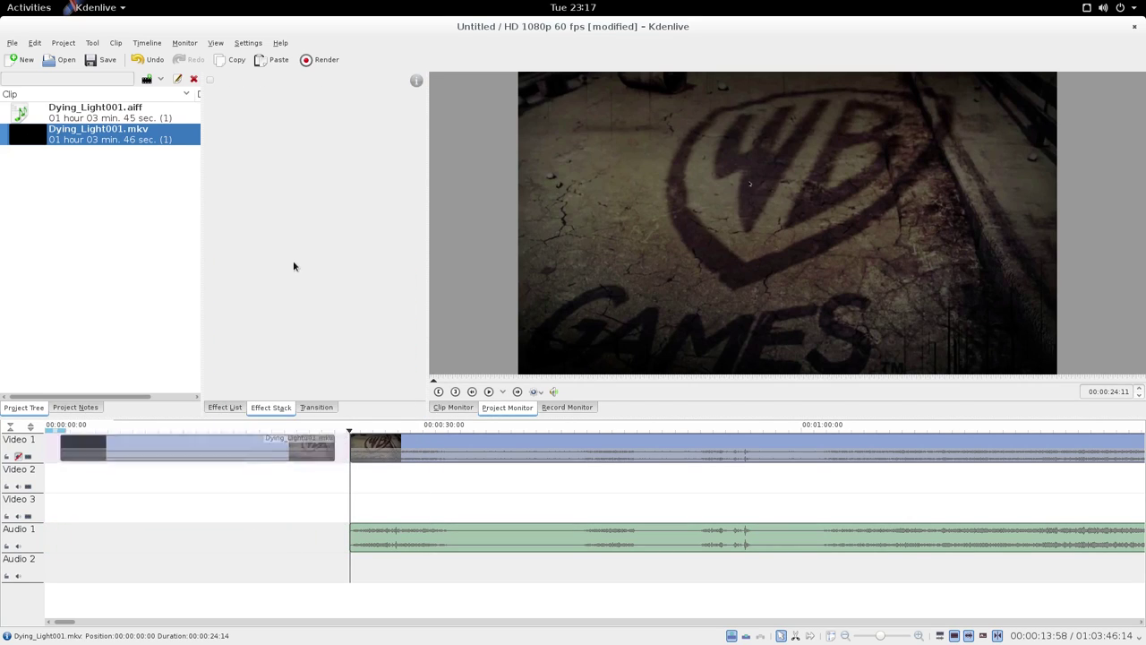
drag(920, 451, 530, 452)
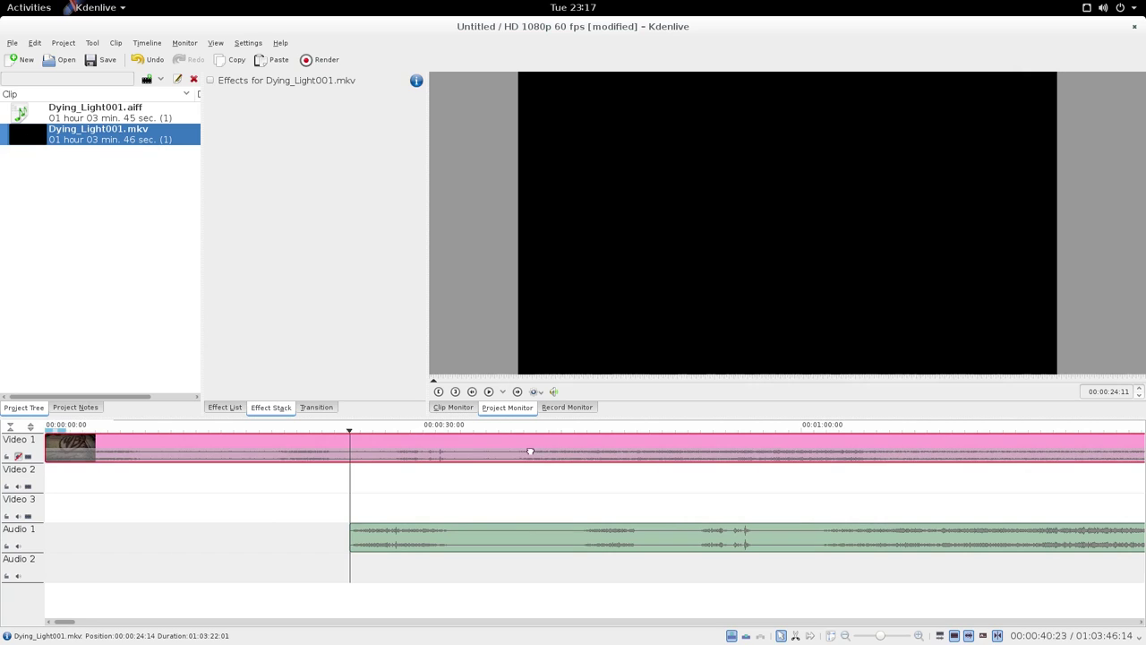
drag(956, 537, 540, 538)
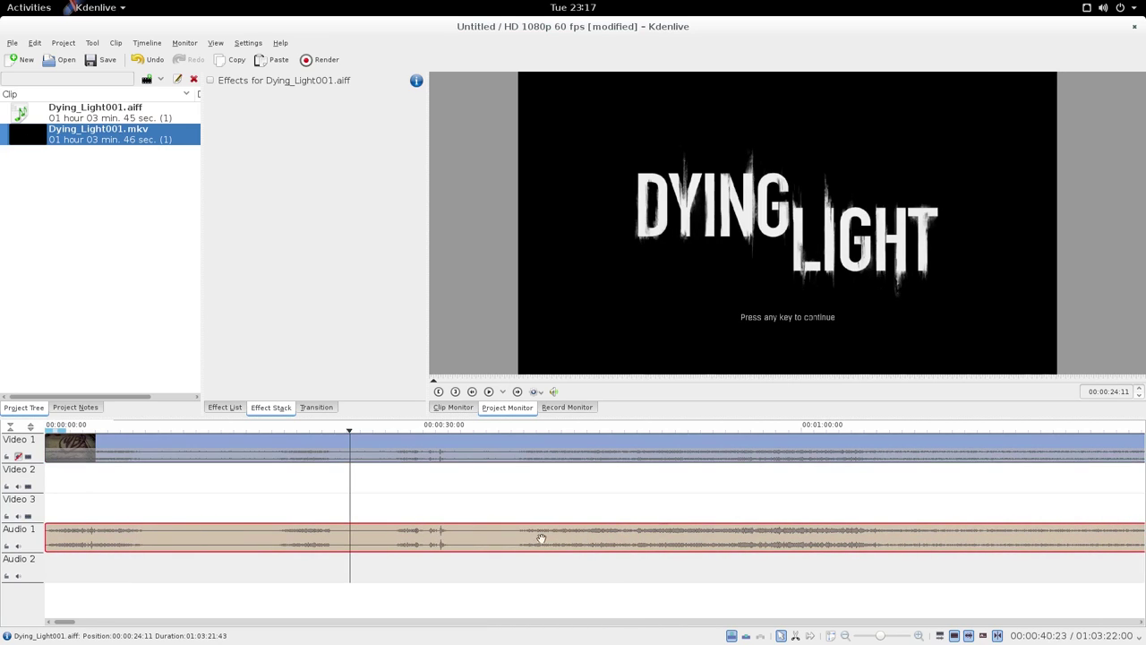
Browse the effect categories that can be added to the Dying_Light001.mkv clip on Video 1, down to Fade
right_click(149, 452)
mouse_move(196, 430)
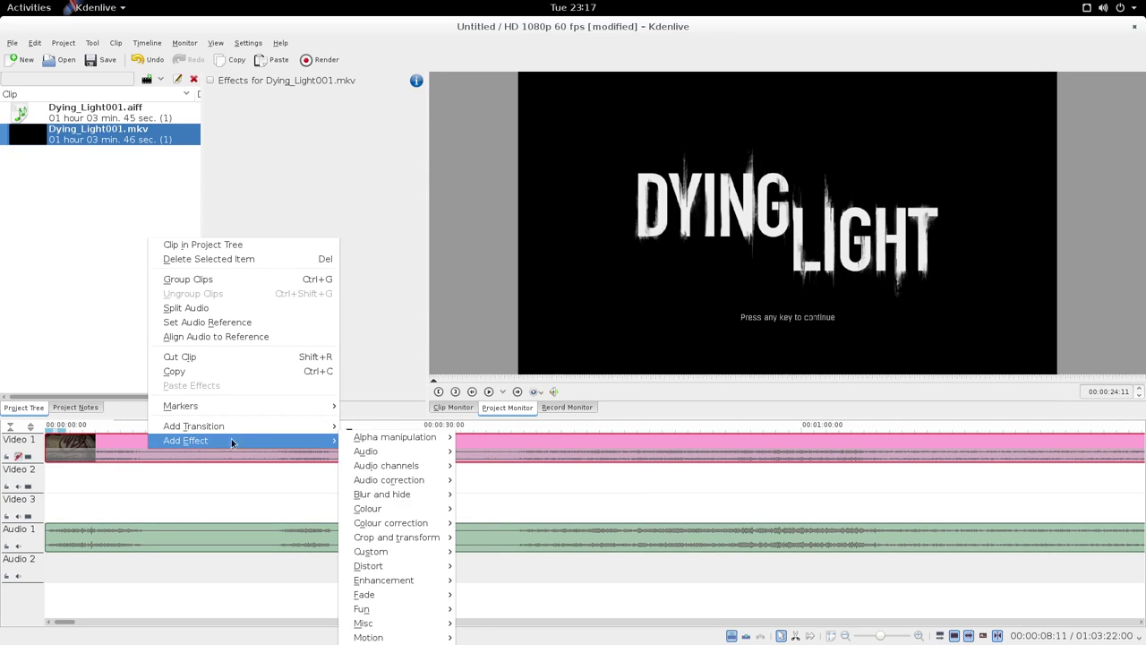
mouse_move(399, 444)
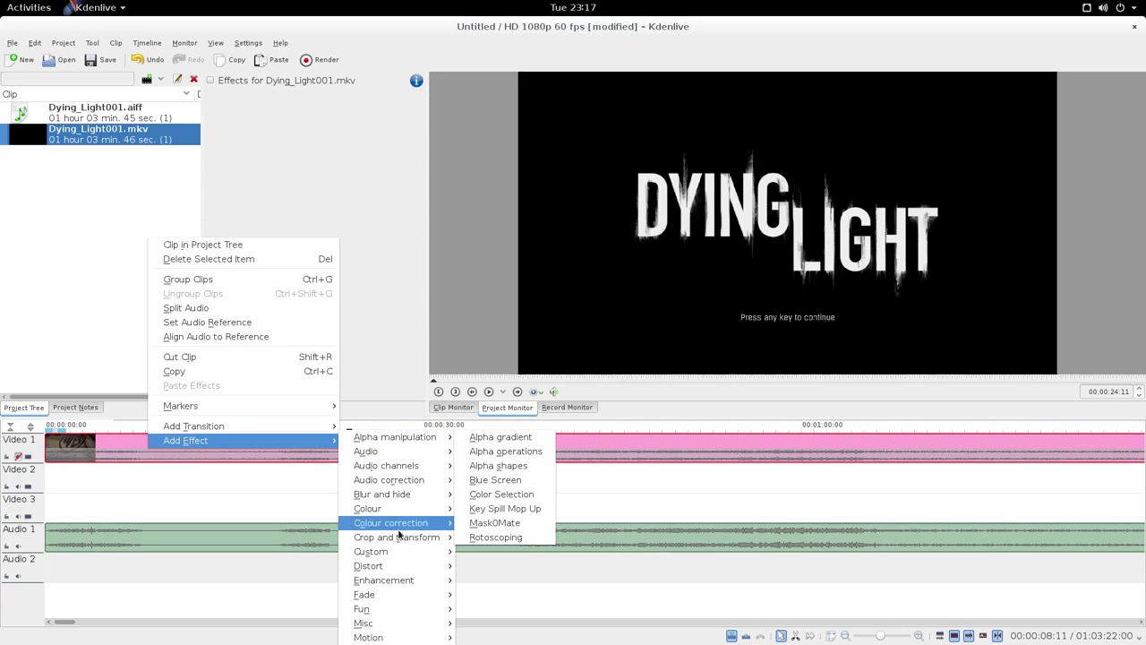
mouse_move(395, 597)
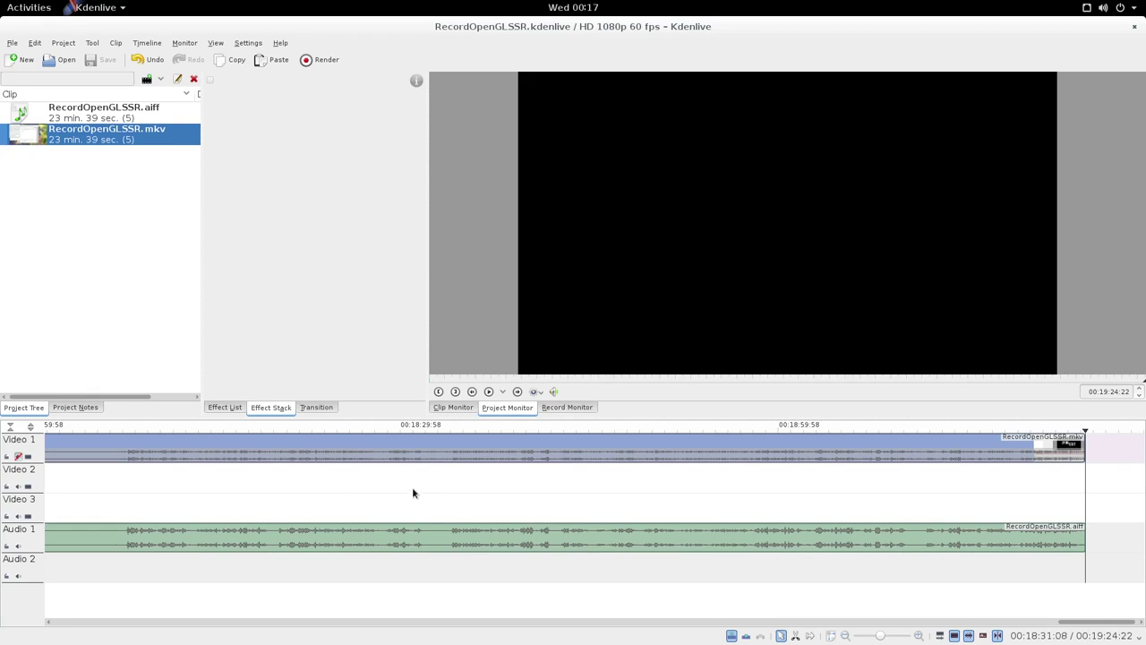
Open the render settings for the RecordOpenGLSSR project and examine the video quality and audio bitrate choices for MP4 H.264/AAC High Profile
click(307, 61)
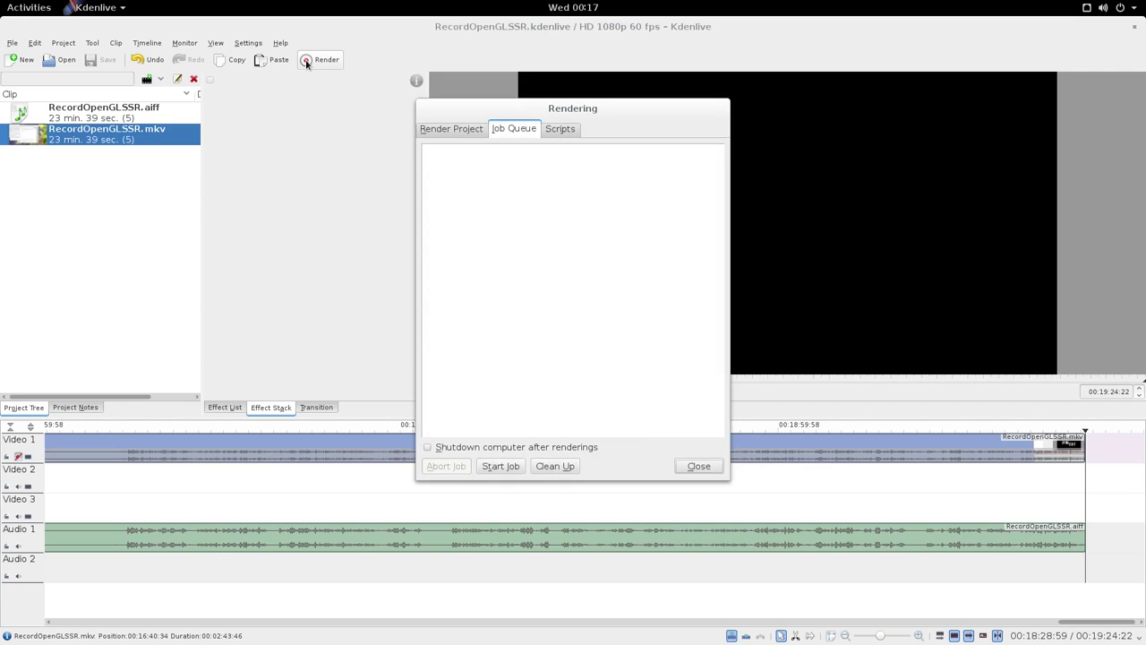
click(452, 130)
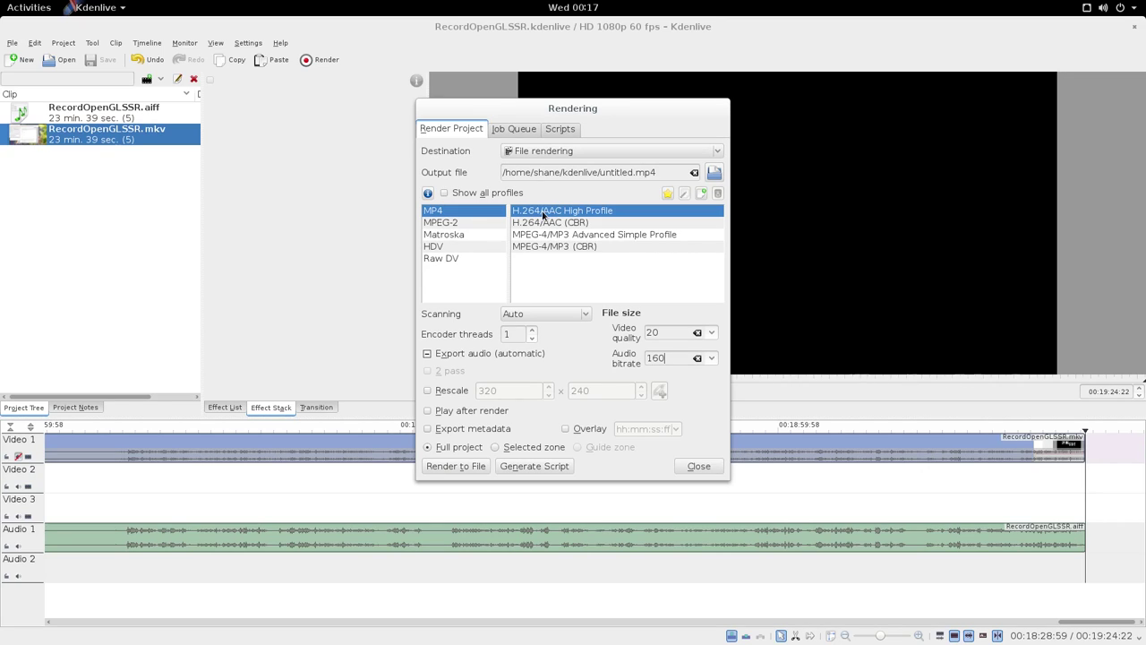
click(713, 333)
click(712, 333)
click(713, 359)
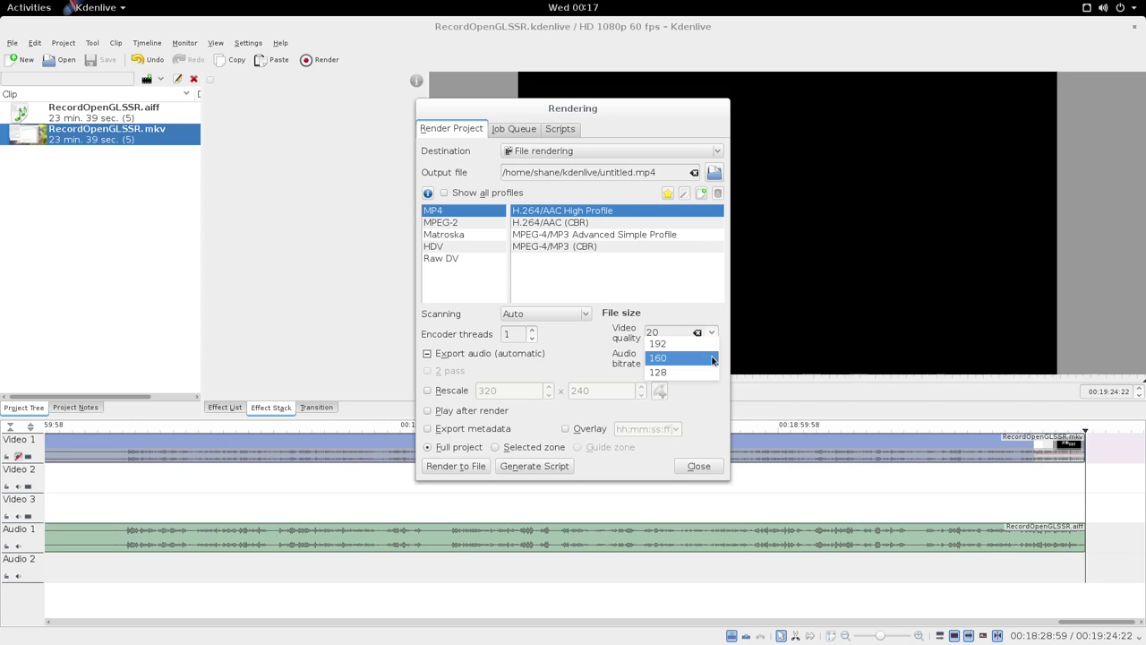
click(713, 359)
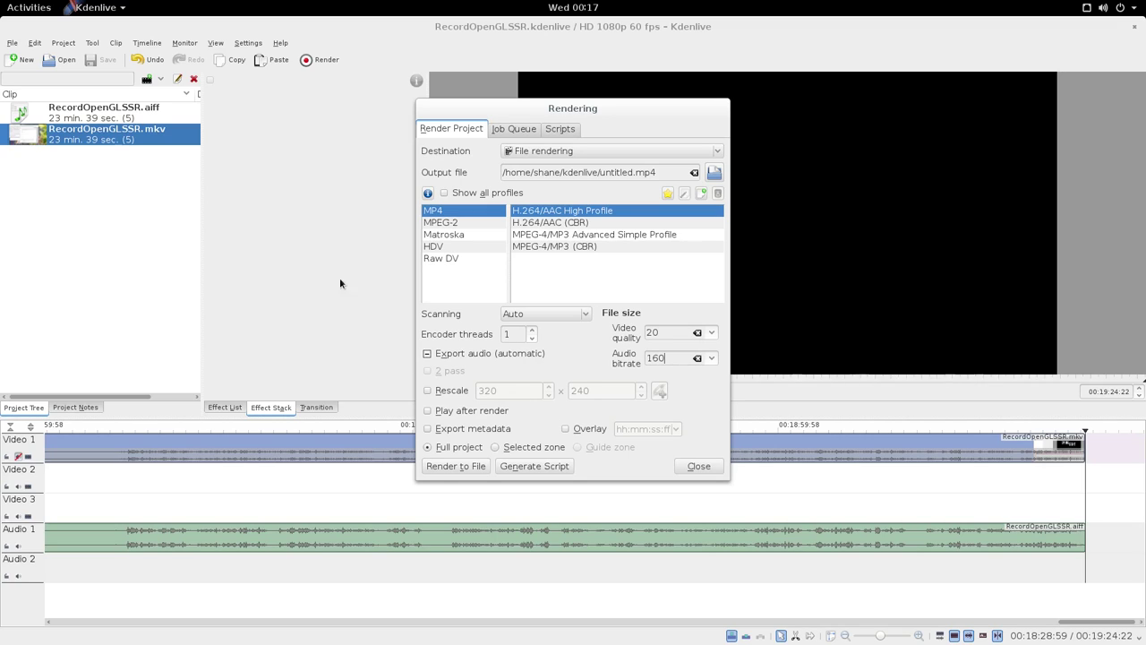
Review the video profile in the project settings and accept them without changes
click(62, 45)
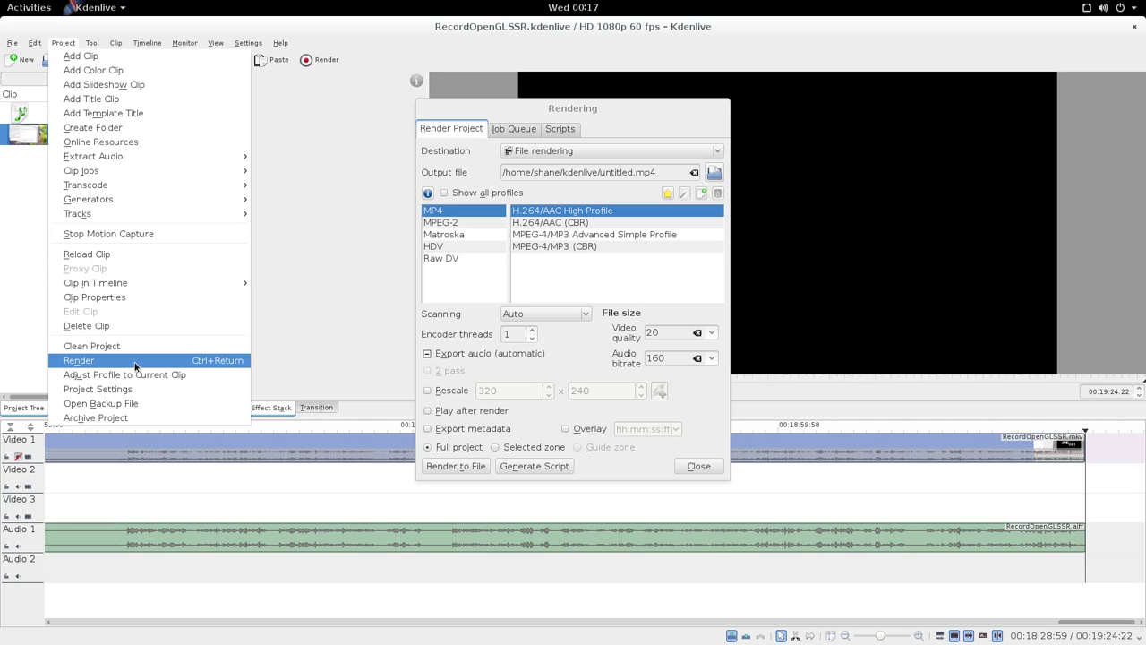
click(97, 389)
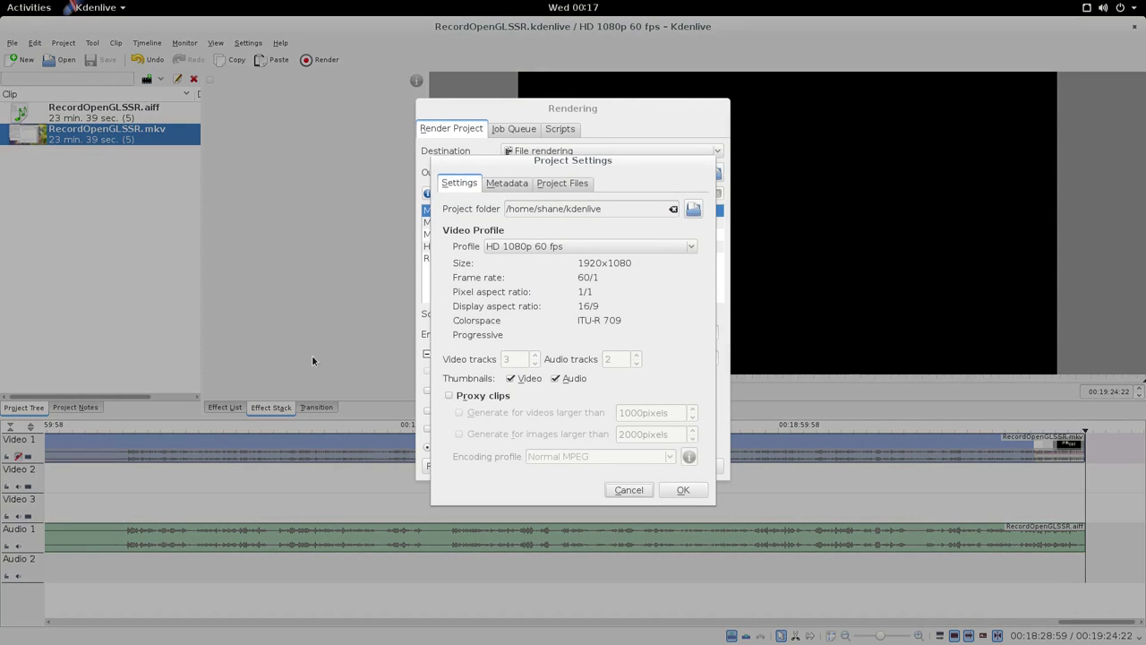
click(685, 491)
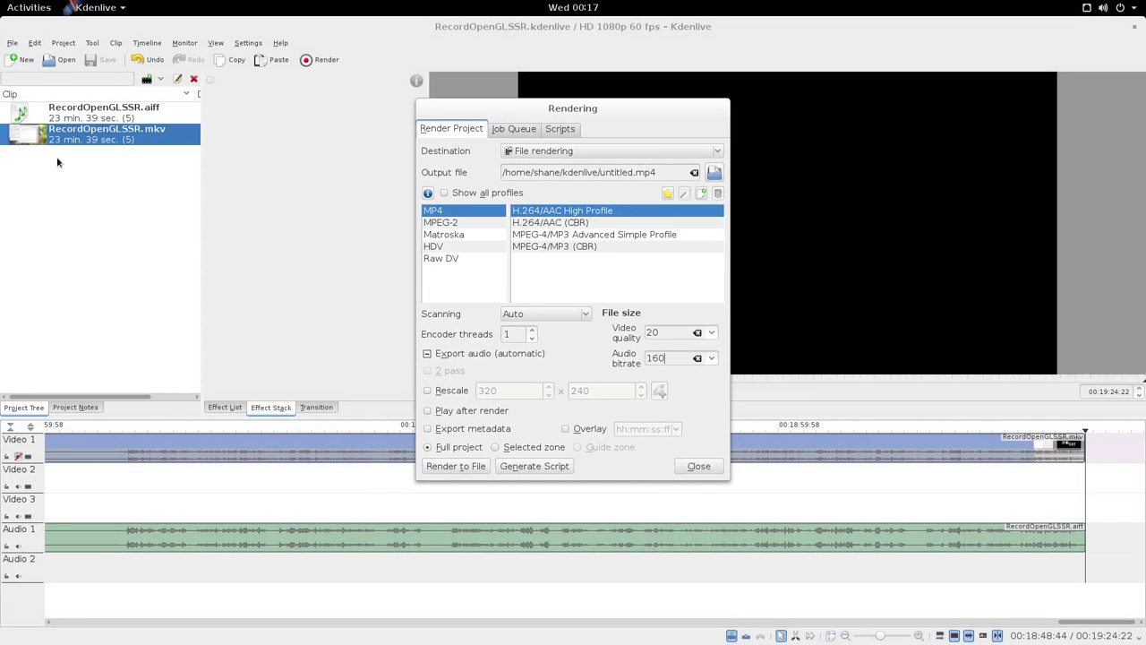
click(14, 43)
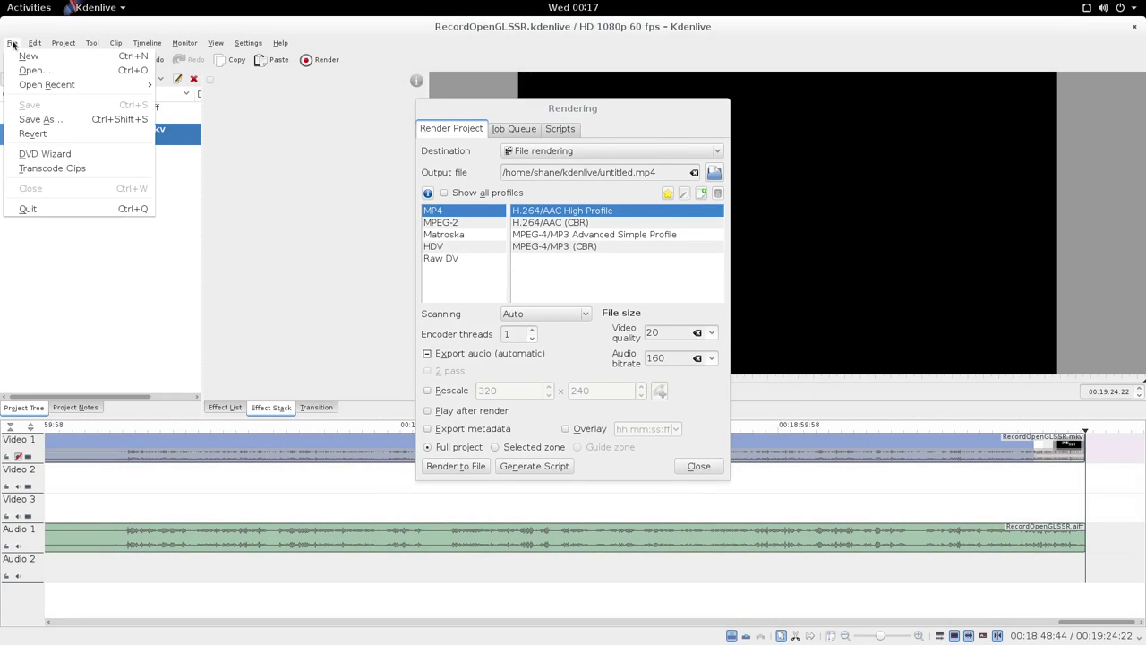
click(70, 33)
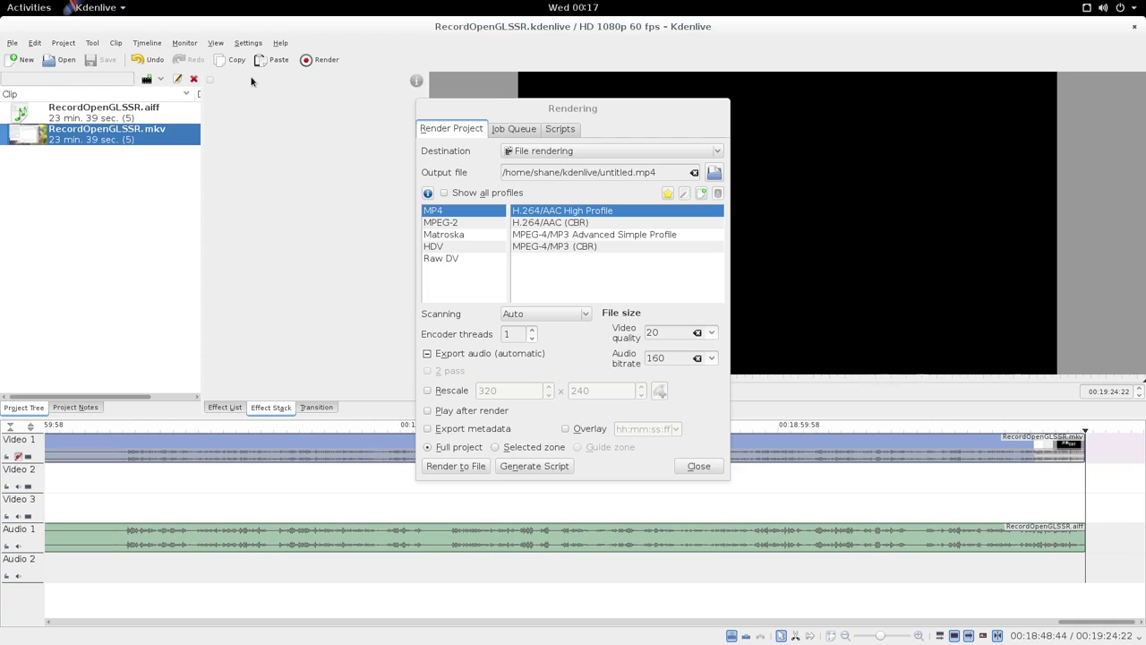